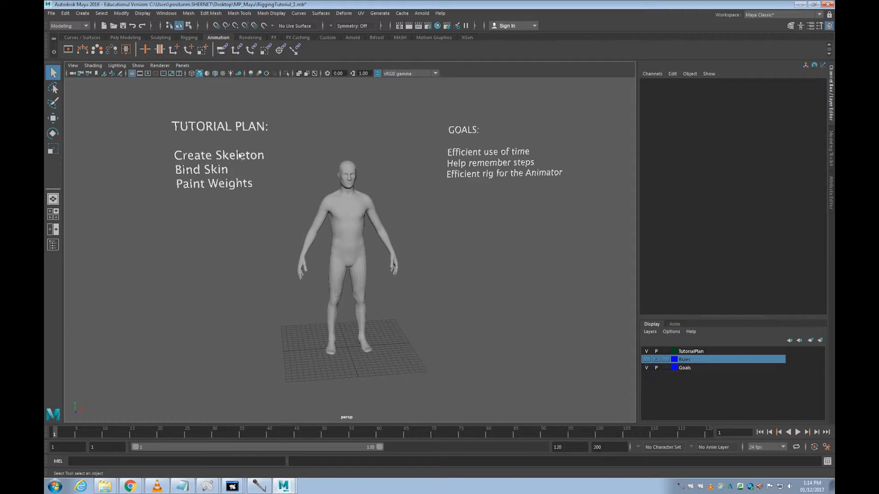
alt+drag(419, 210, 411, 211)
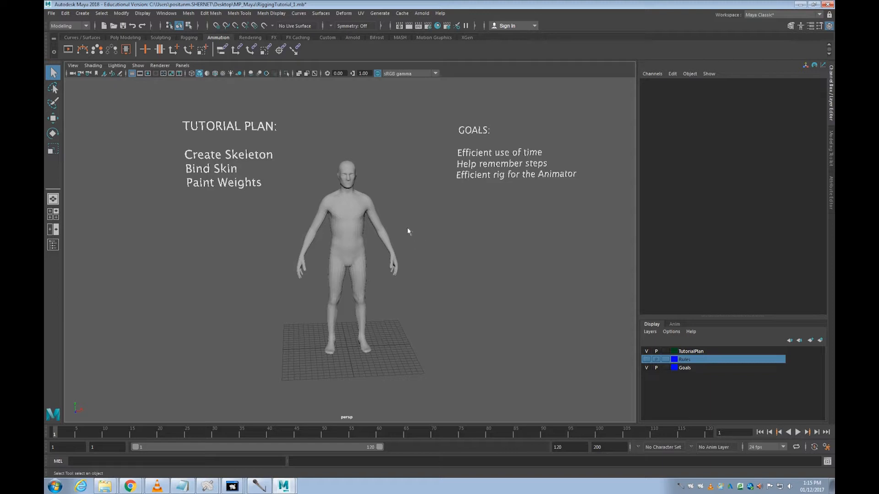
alt+drag(368, 202, 379, 243)
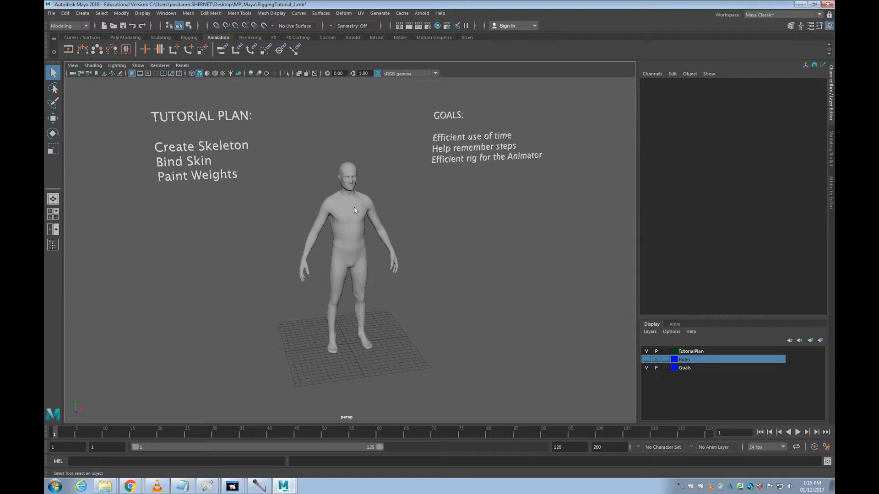
alt+drag(360, 249, 373, 246)
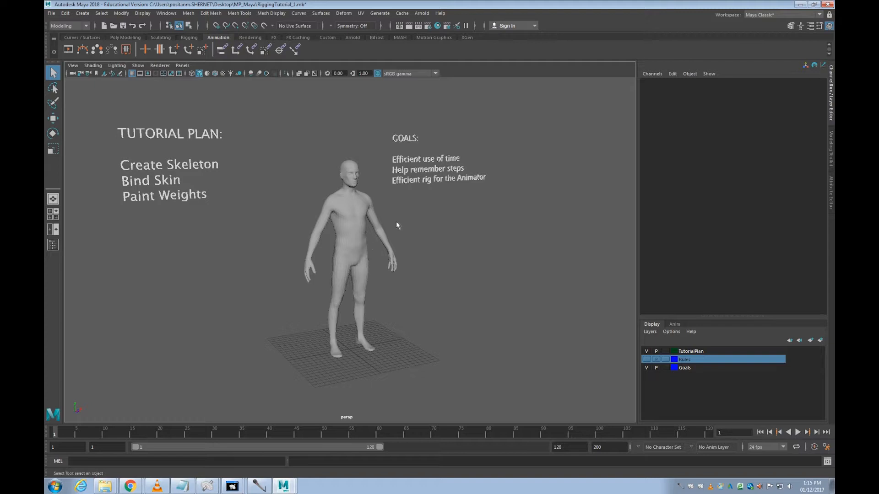
mouse_move(379, 231)
alt+mouse_down()
mouse_move(344, 245)
mouse_move(365, 235)
alt+mouse_up()
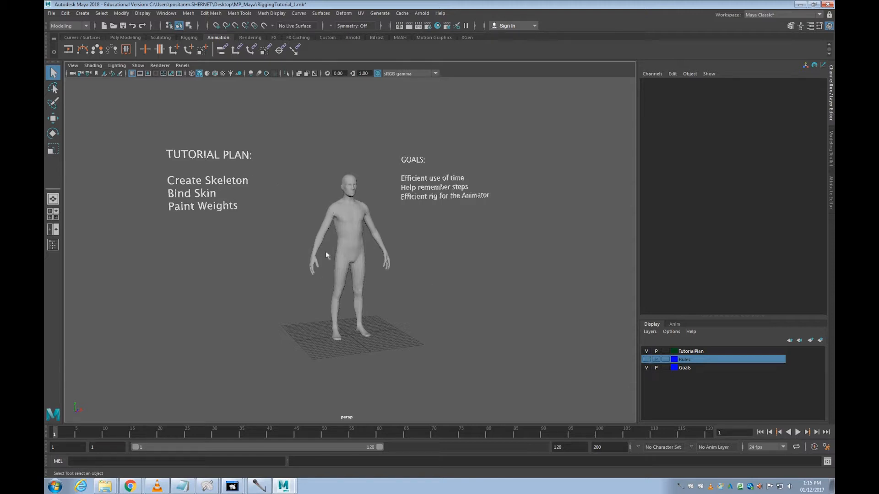
Step: Hide the Goals display layer and show the Rules display layer
click(647, 368)
click(646, 360)
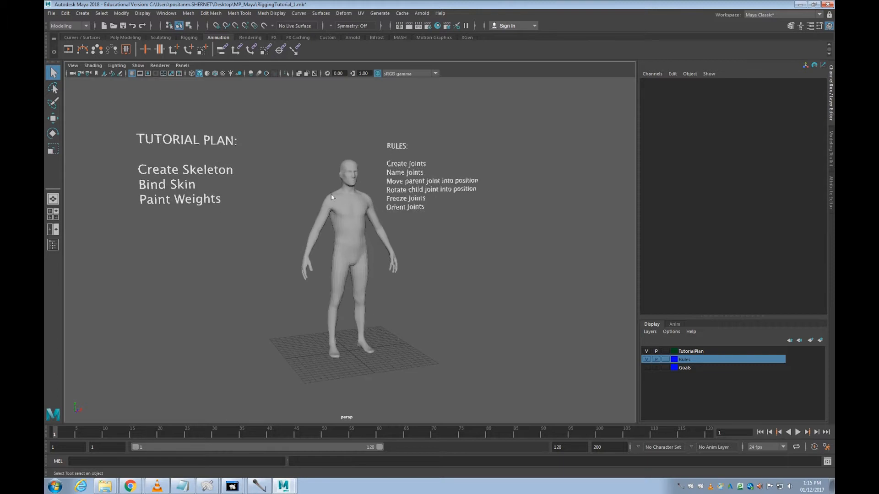
alt+drag(368, 285, 349, 284)
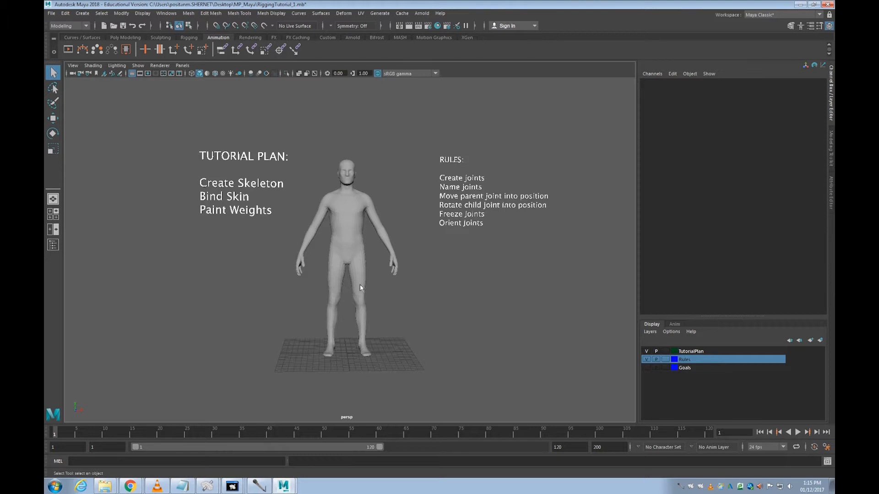
scroll(360, 287, up, 3)
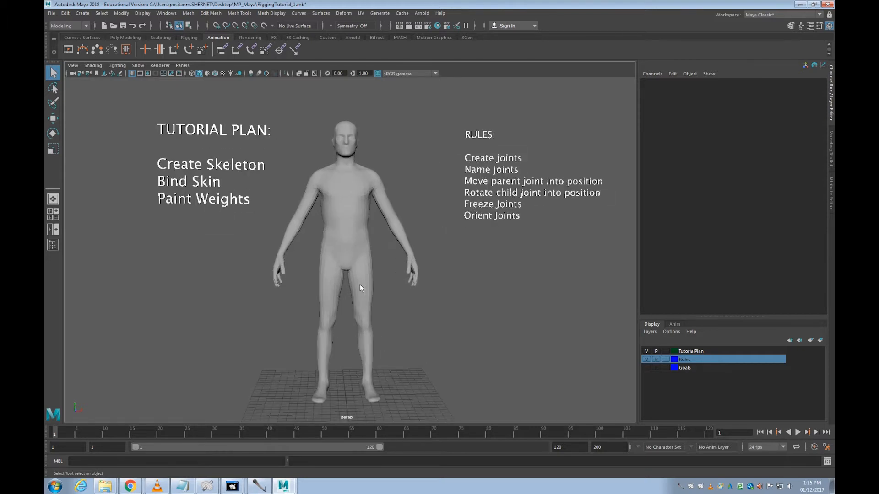
scroll(360, 285, up, 1)
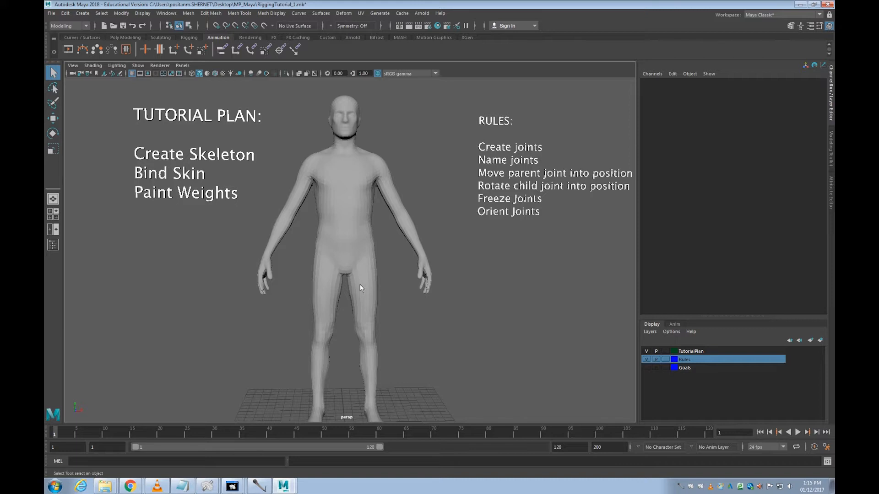
scroll(360, 284, down, 3)
mouse_move(349, 285)
alt+mouse_down()
mouse_move(362, 287)
mouse_move(330, 279)
mouse_move(349, 283)
alt+mouse_up()
scroll(360, 284, up, 3)
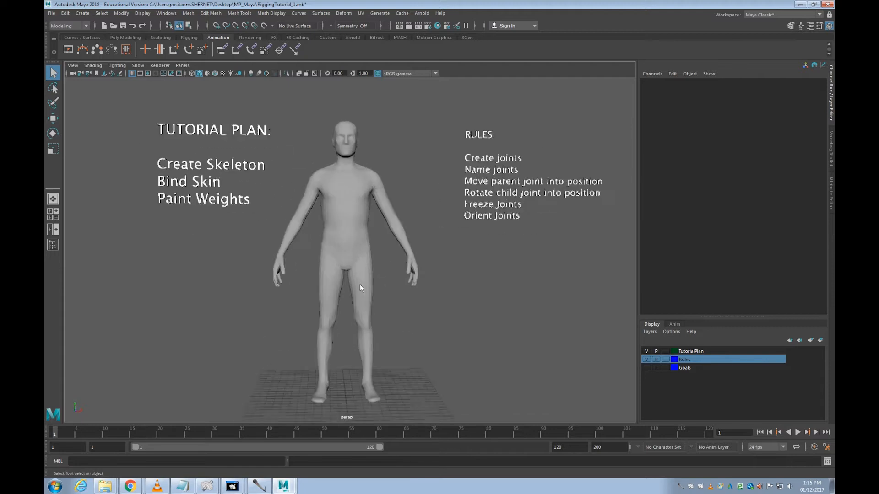
scroll(360, 284, down, 2)
alt+middle_drag(372, 315, 390, 271)
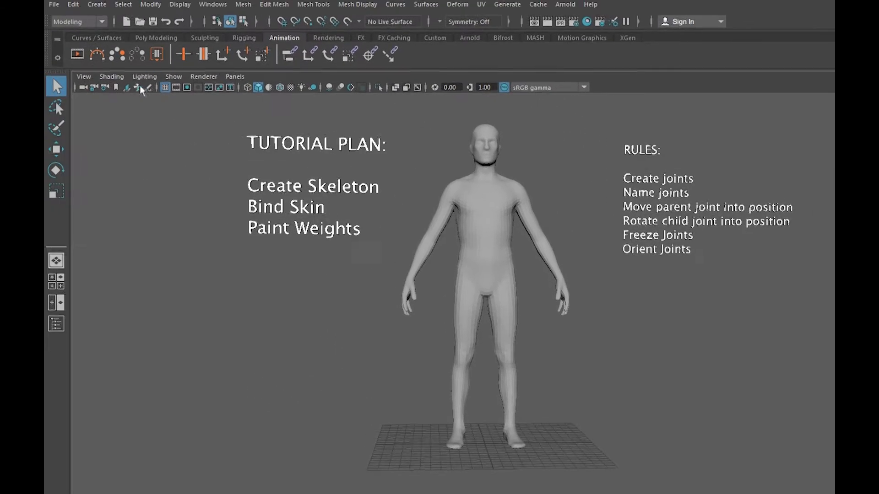
Step: Enable X-Ray Joints shading in both the perspective view and the maximized front view
click(112, 76)
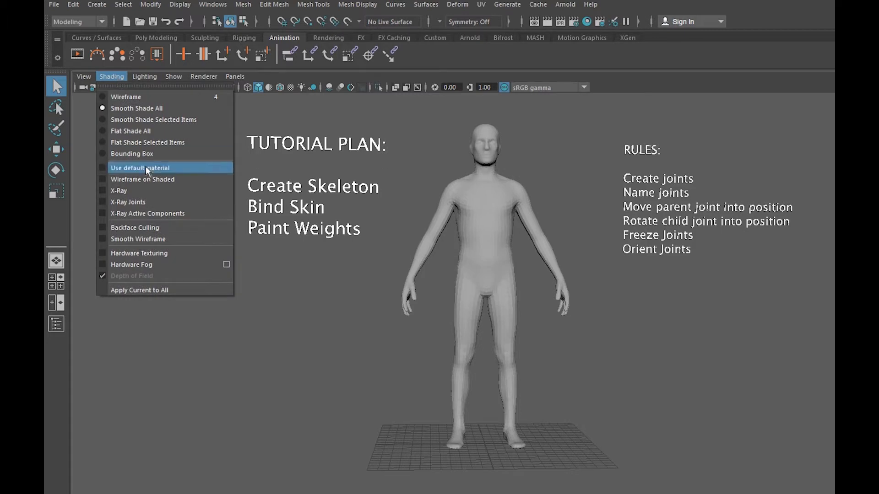
click(136, 203)
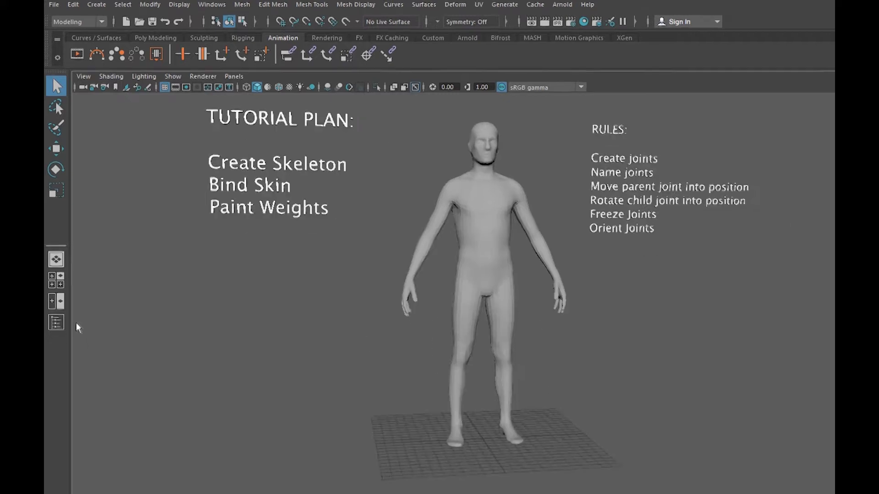
click(57, 282)
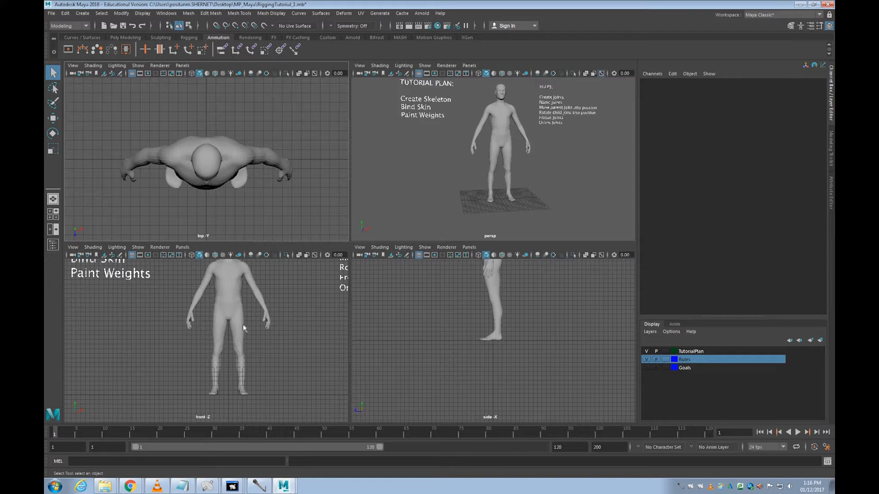
key(space)
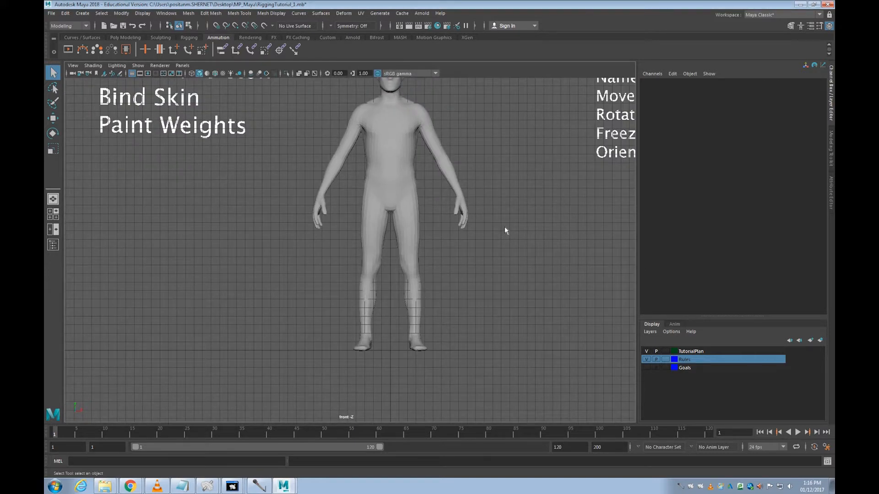
scroll(504, 227, down, 1)
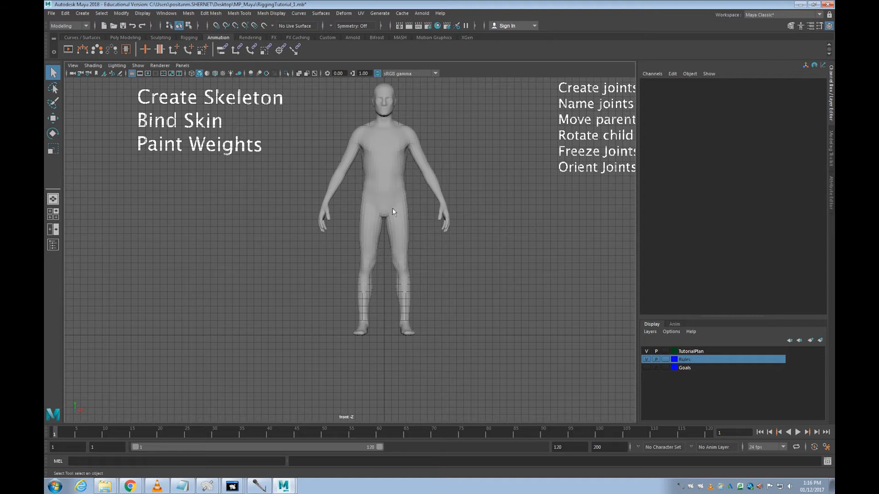
click(92, 66)
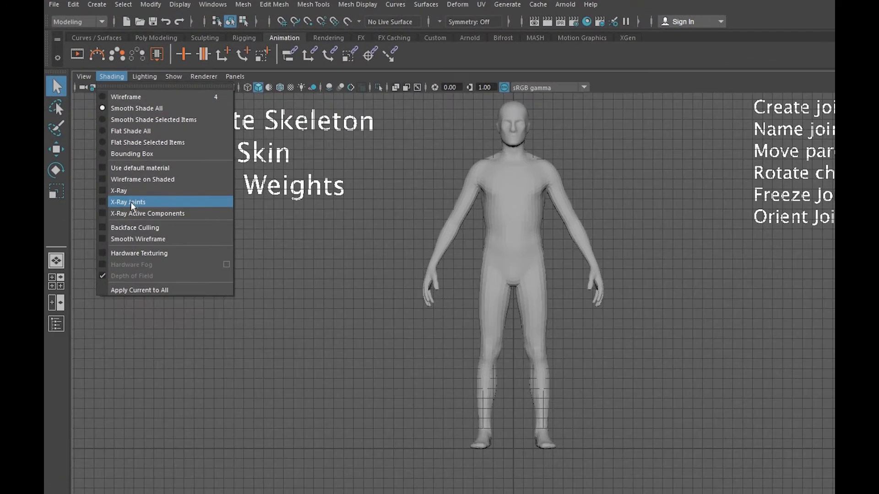
click(132, 203)
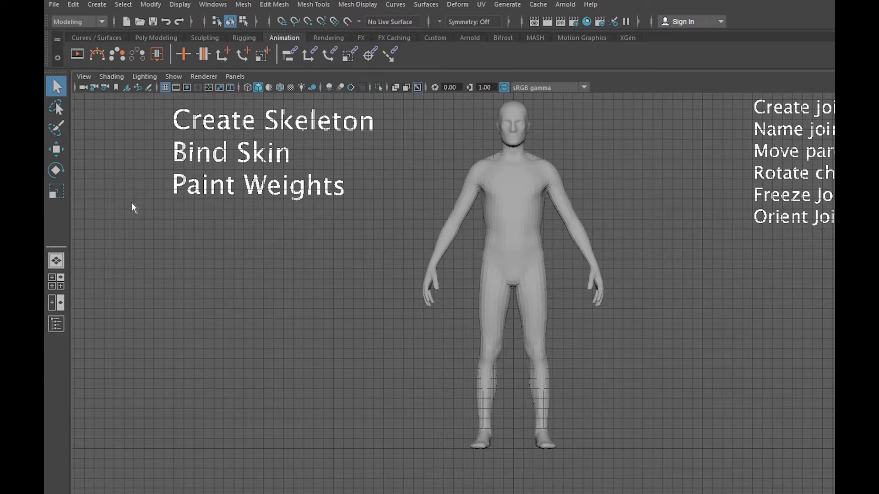
Step: Switch to the Rigging menu set, start Create Joints and reset the Joint Tool settings to their defaults
click(103, 22)
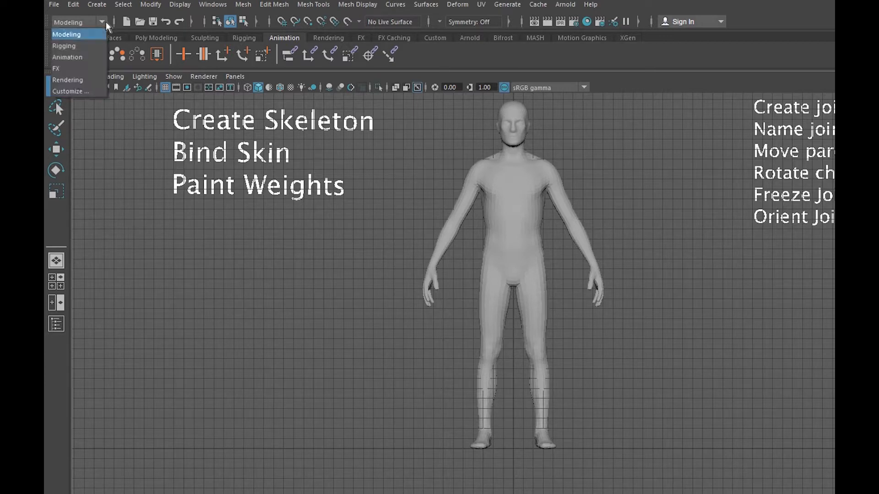
click(62, 45)
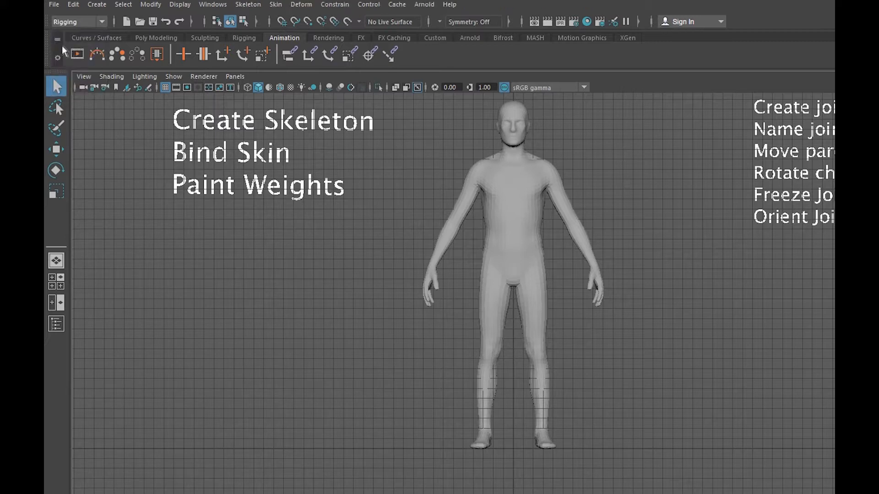
click(255, 6)
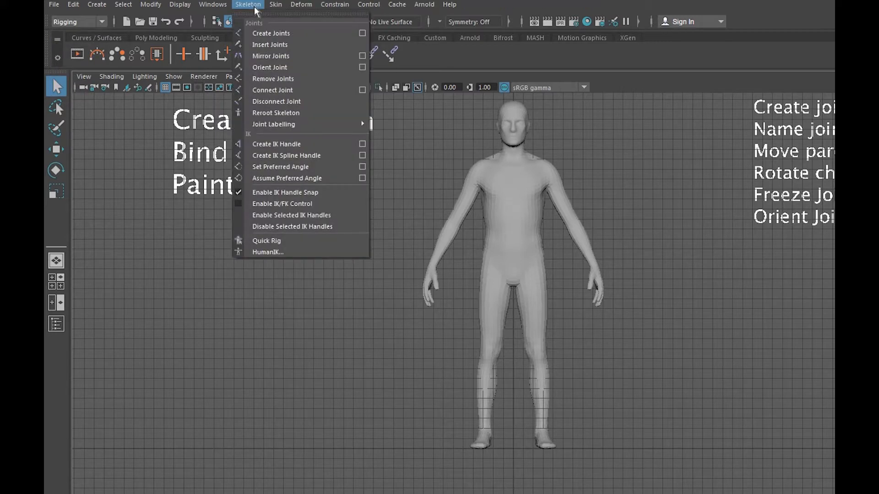
click(362, 33)
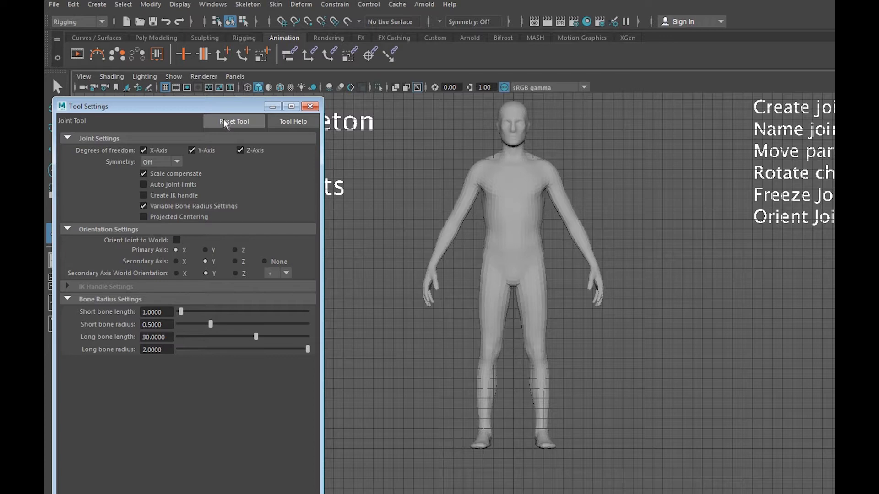
click(223, 120)
click(229, 123)
click(227, 123)
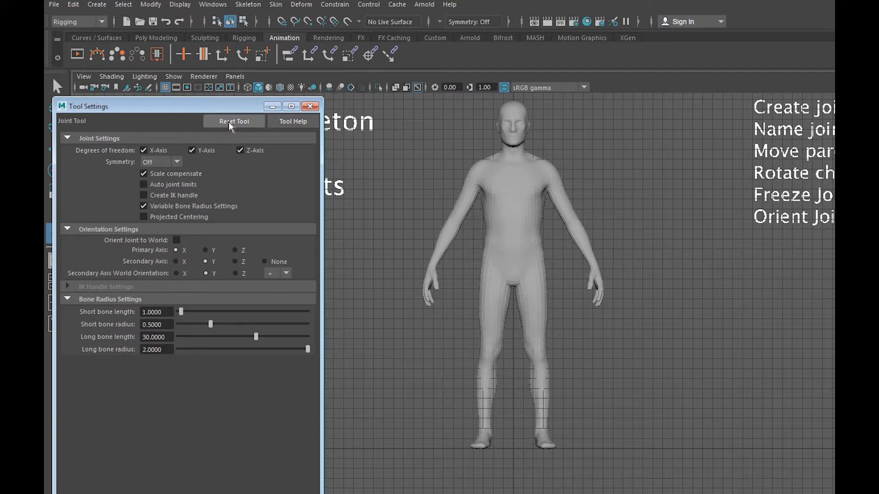
click(311, 108)
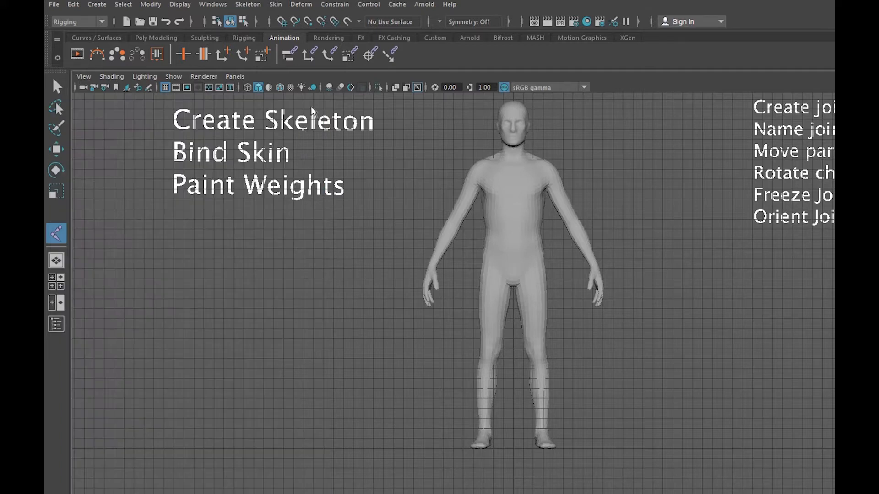
Step: Place a joint chain down the character's left leg in the front view, with joints at the hip, knee and ankle
scroll(571, 261, up, 5)
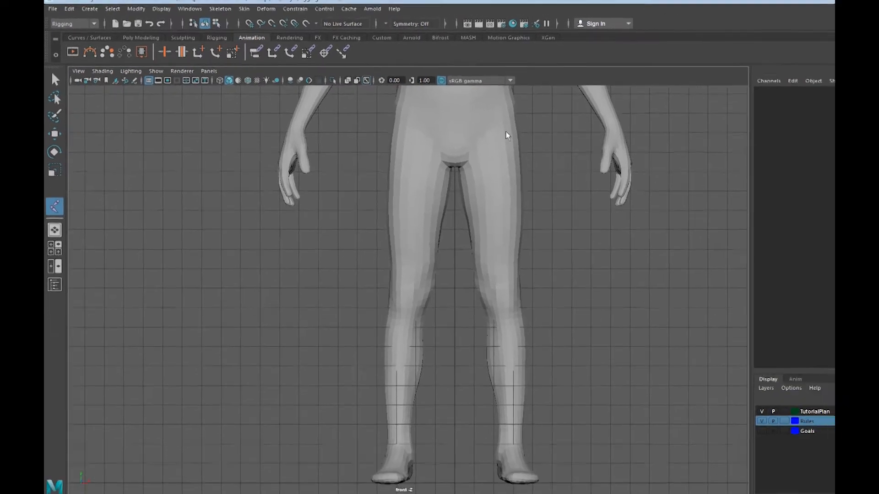
alt+drag(483, 124, 486, 122)
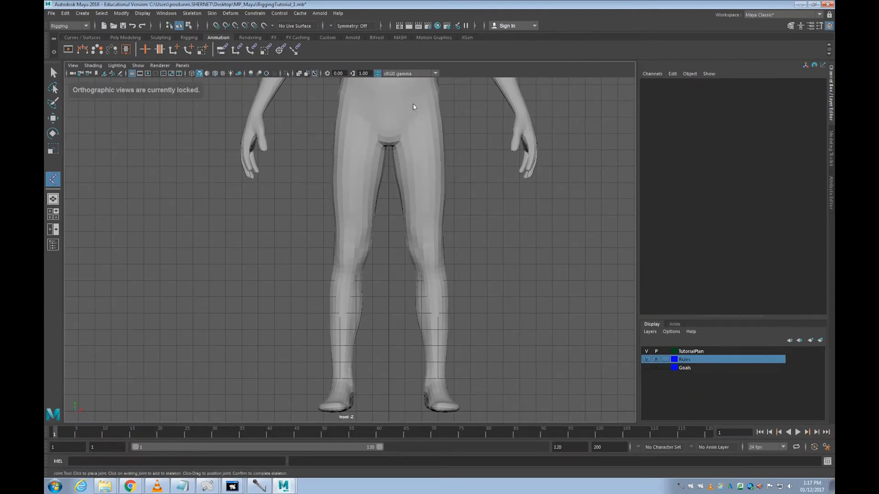
scroll(413, 109, down, 2)
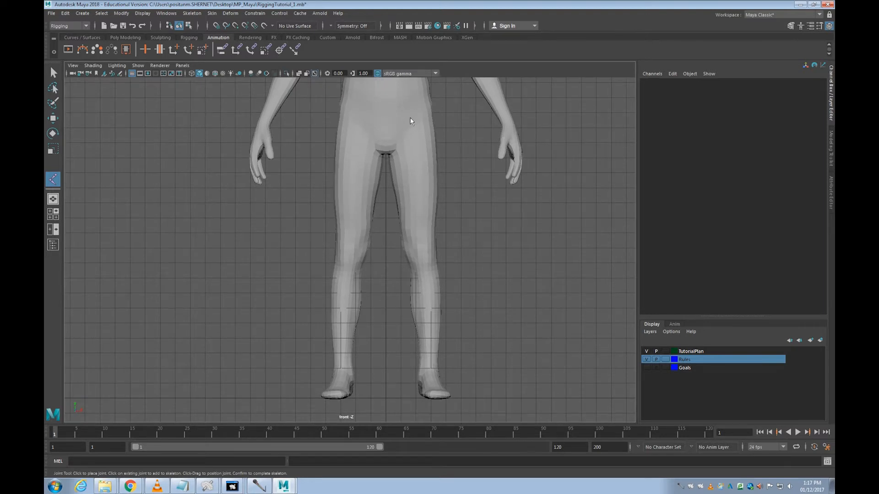
click(410, 119)
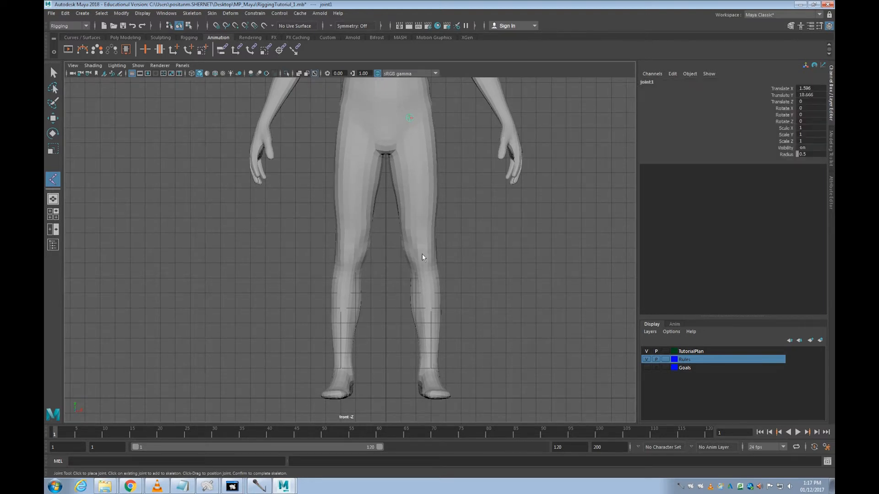
click(422, 255)
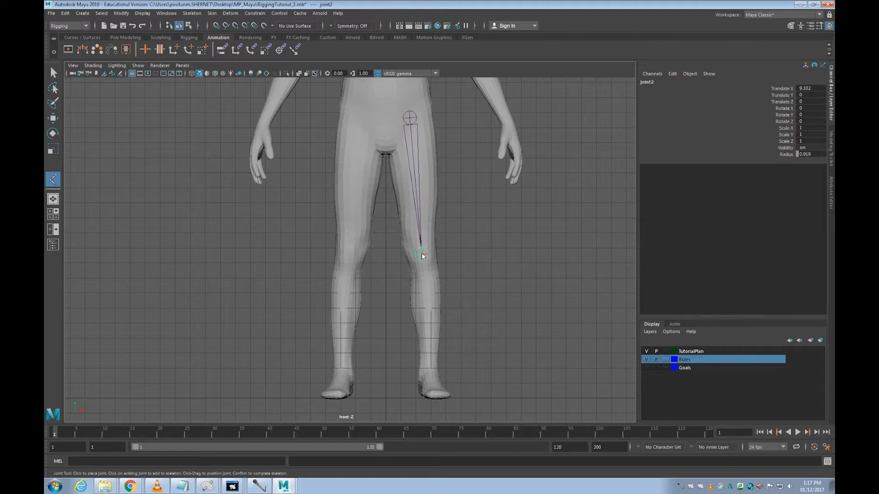
click(429, 371)
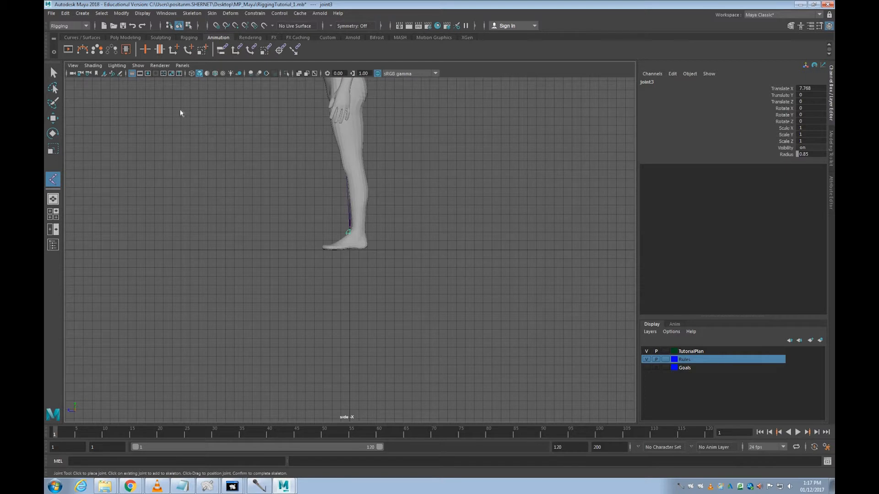
Step: Enable X-Ray Joints in the side view, add a toe joint at the tip of the foot and complete the leg chain
click(93, 65)
click(105, 157)
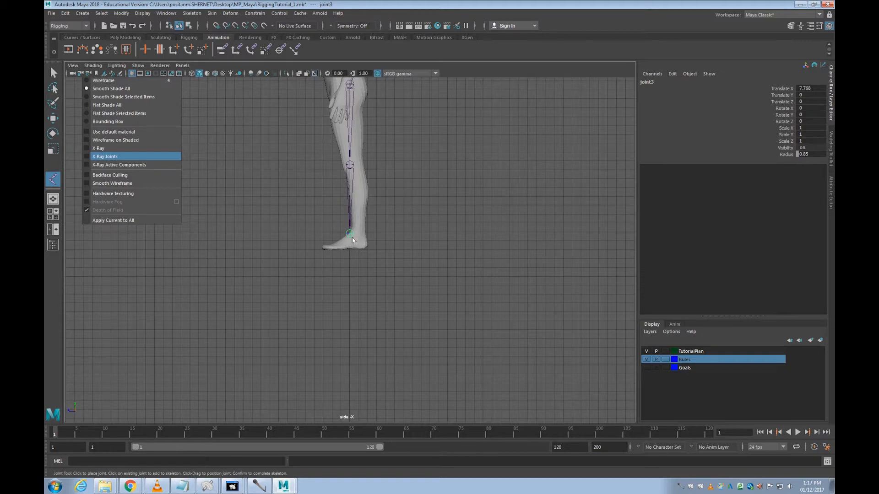
scroll(341, 247, up, 4)
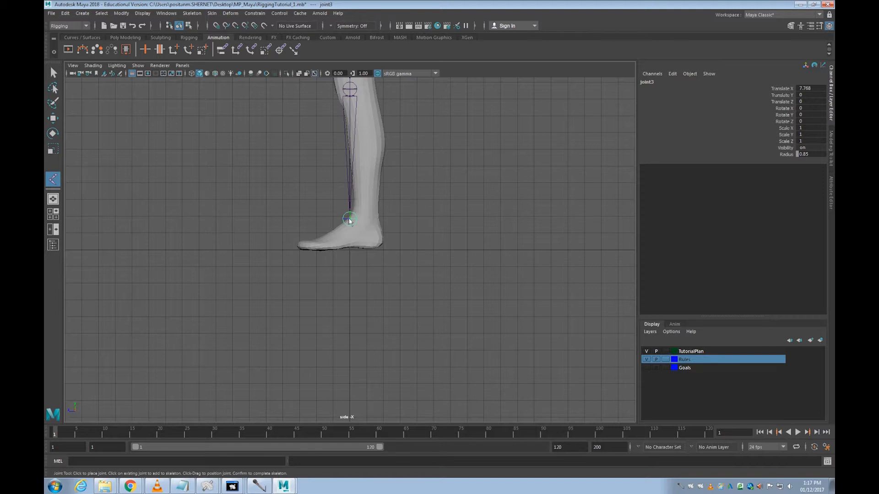
click(303, 244)
scroll(386, 167, down, 2)
scroll(387, 168, down, 1)
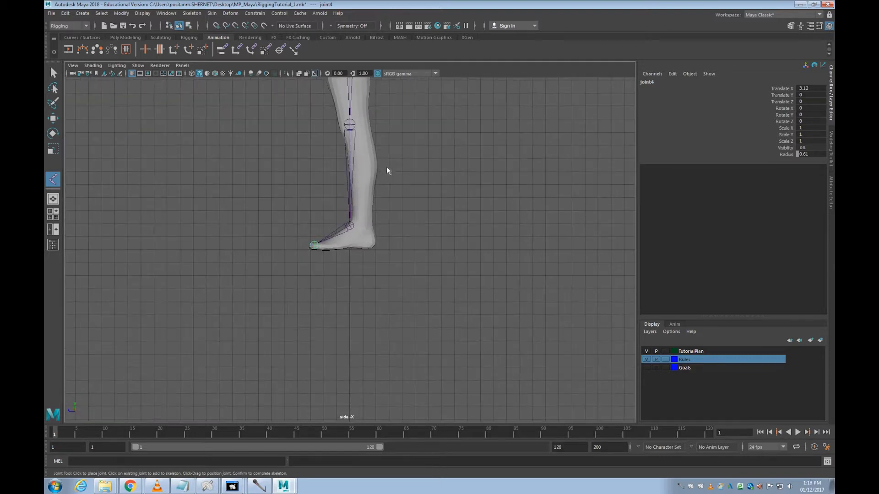
scroll(386, 166, down, 3)
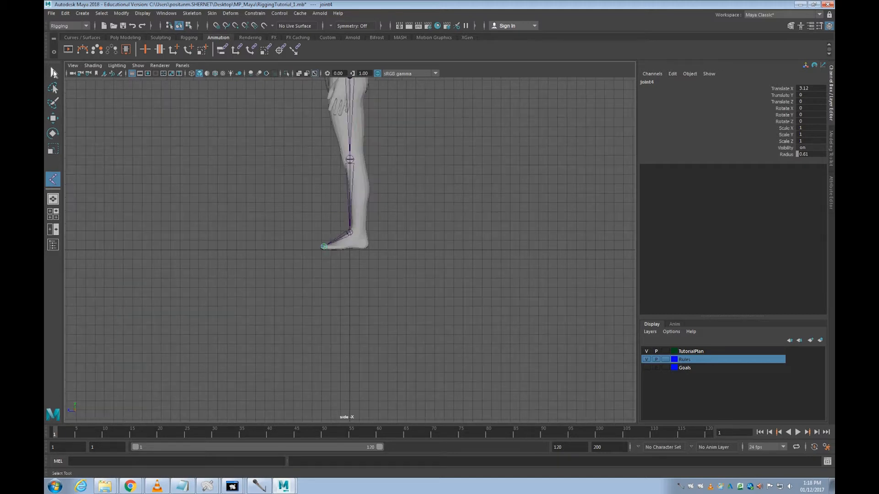
key(Return)
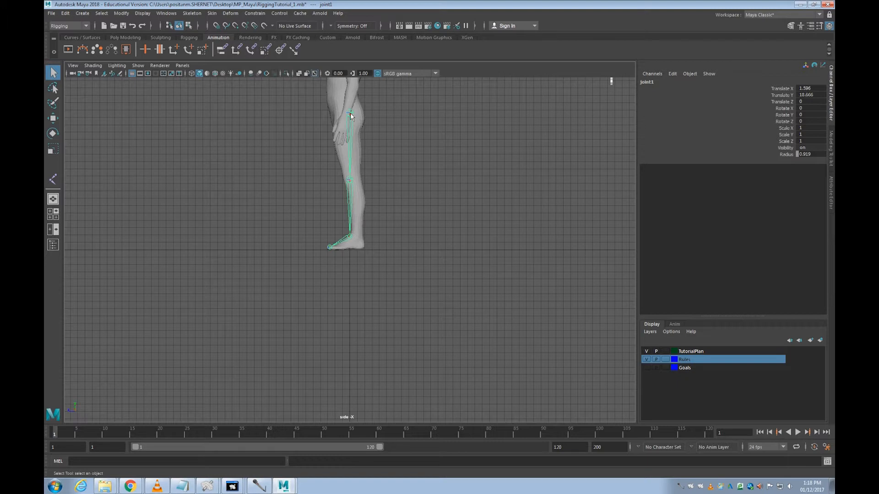
Step: Show the hip joint's attributes and rename the joint L_Hip
key(ctrl+a)
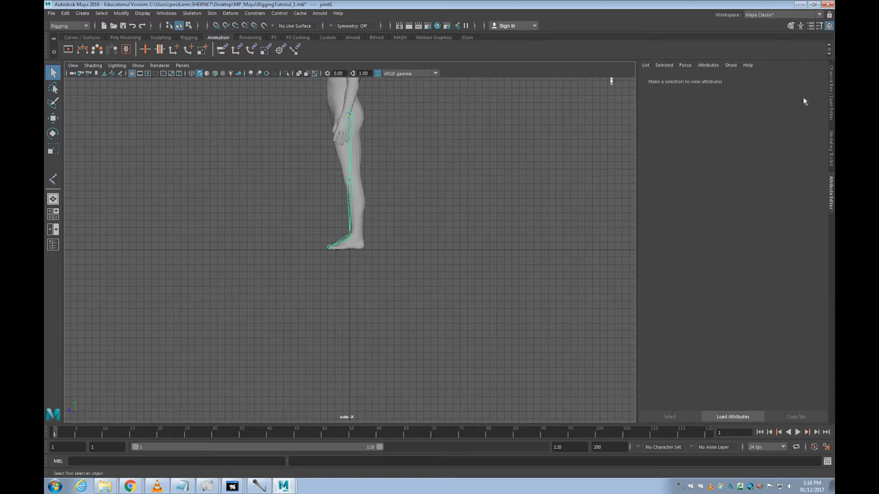
click(830, 192)
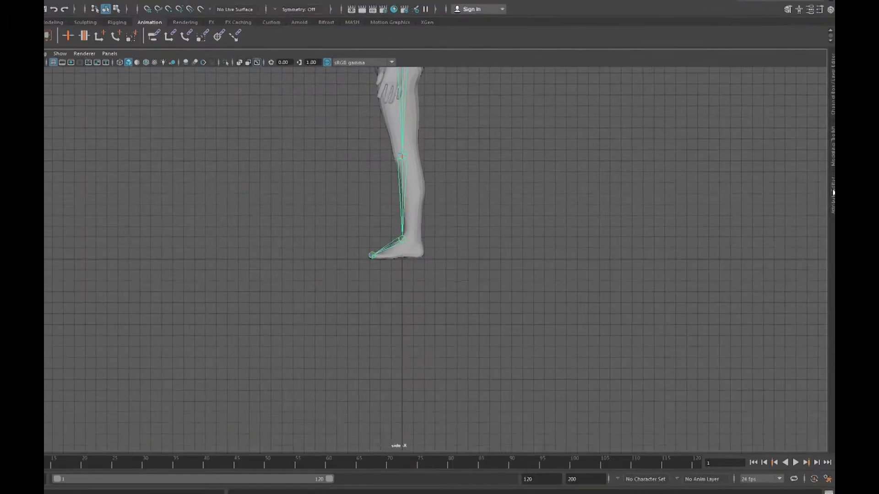
click(830, 193)
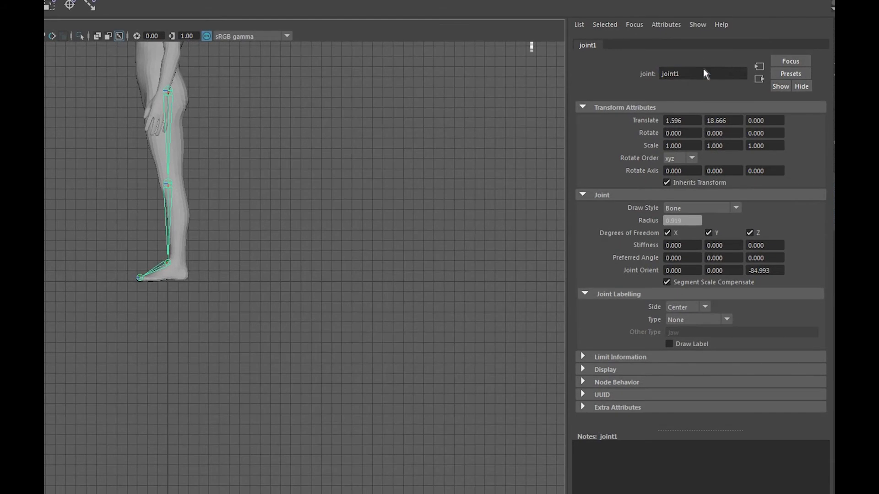
double_click(705, 74)
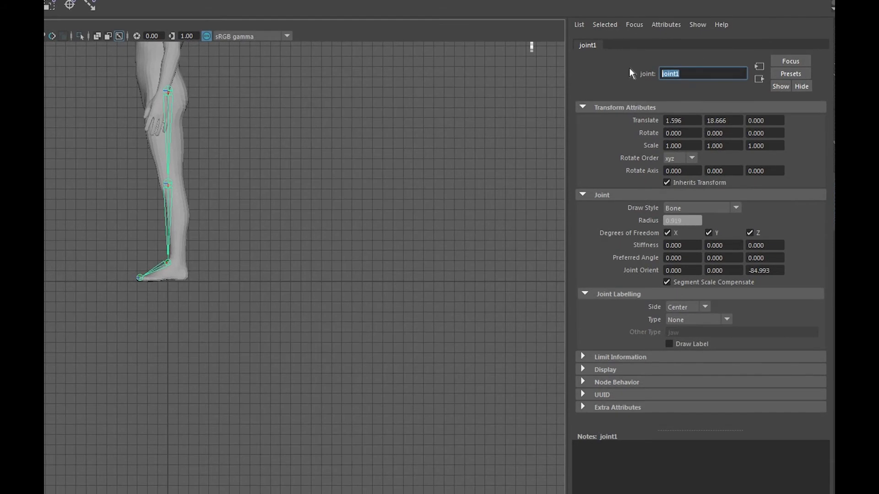
text(L_)
text(Hip)
Step: Rename the knee joint L_Knee and the ankle joint L_Ankle
click(168, 183)
drag(687, 73, 623, 69)
text(L_)
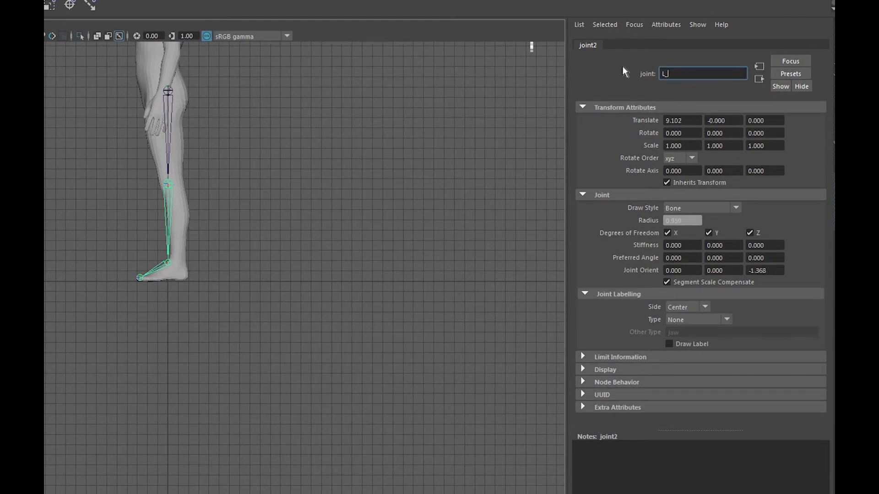
text(Knee)
click(167, 262)
drag(687, 73, 616, 67)
text(L)
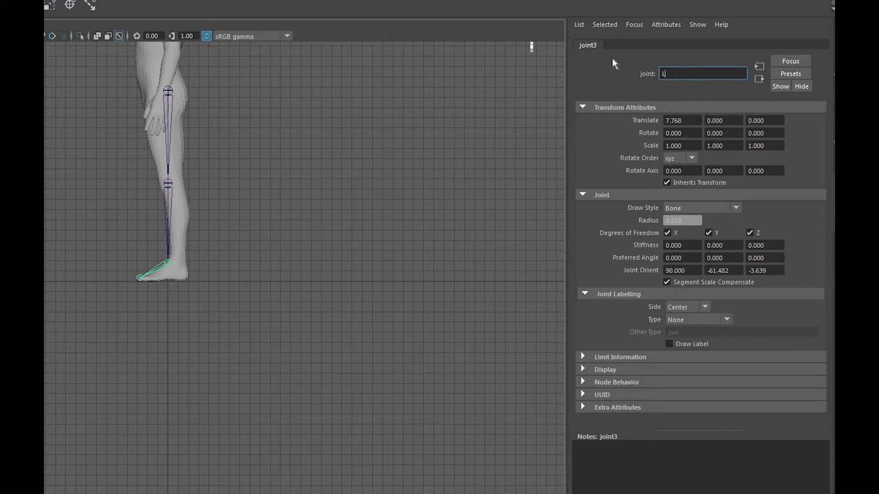
text(_Ankle)
Step: Rename the joint at the tip of the foot L_Toe and reselect the leg chain from the hip
click(140, 277)
drag(705, 74, 623, 72)
text(L_toe)
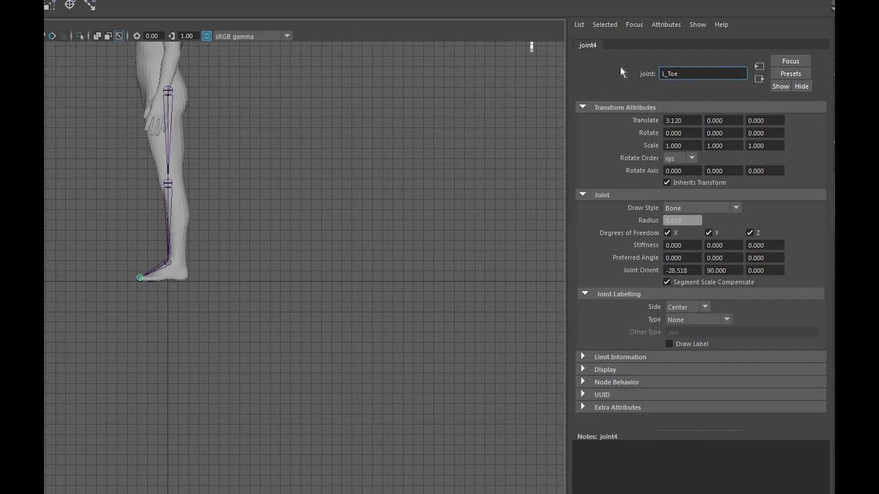
click(166, 178)
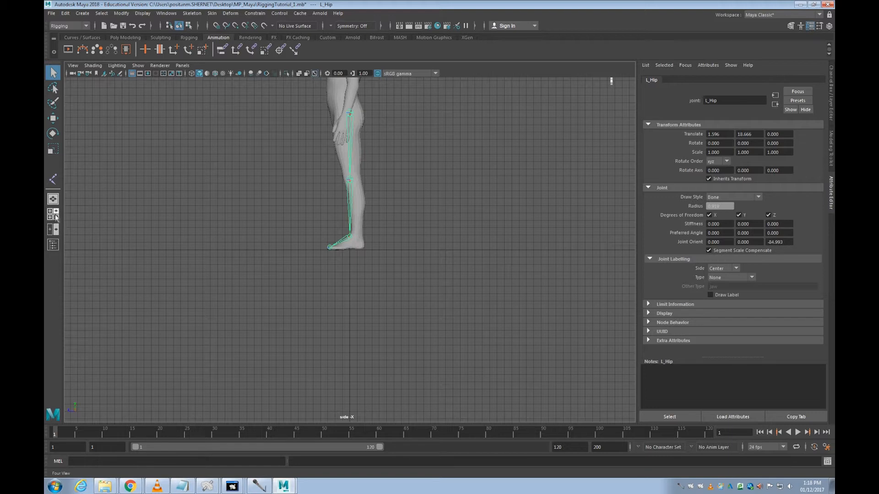
Step: Return to the maximized perspective view and examine the leg chain's placement from the front and side
click(55, 213)
key(space)
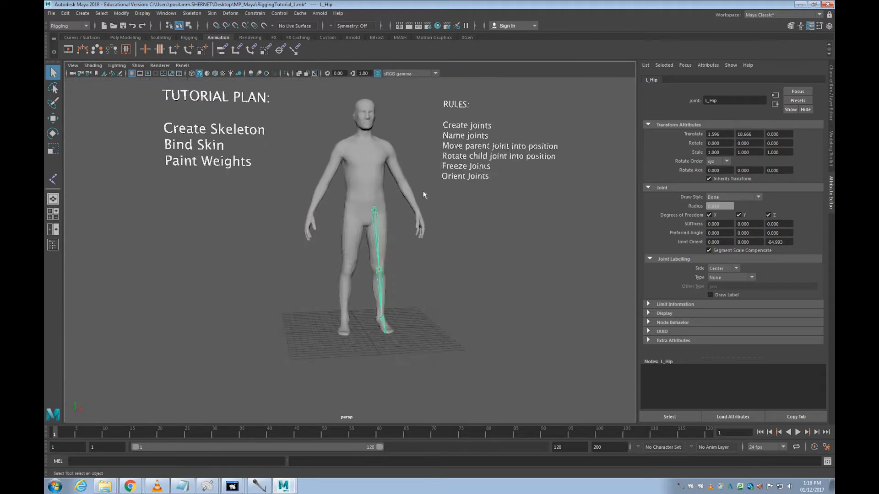
alt+drag(423, 192, 395, 218)
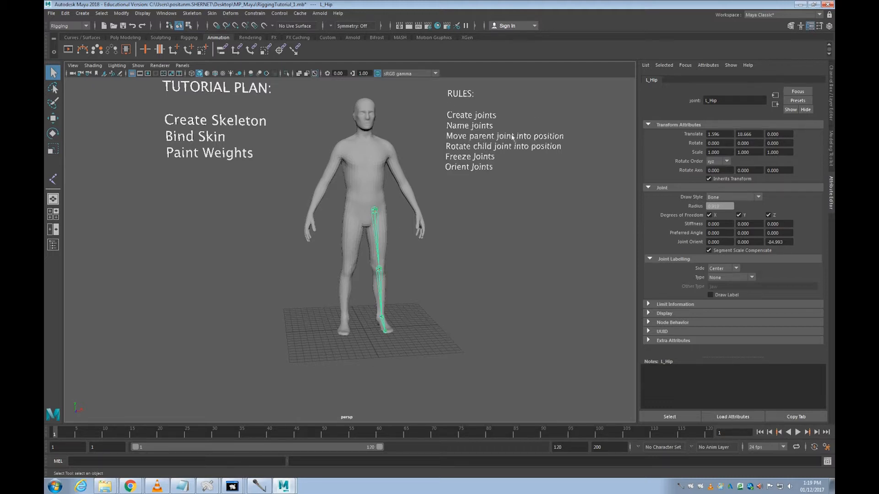
alt+drag(550, 139, 286, 211)
alt+right_drag(286, 211, 332, 216)
alt+drag(333, 219, 351, 195)
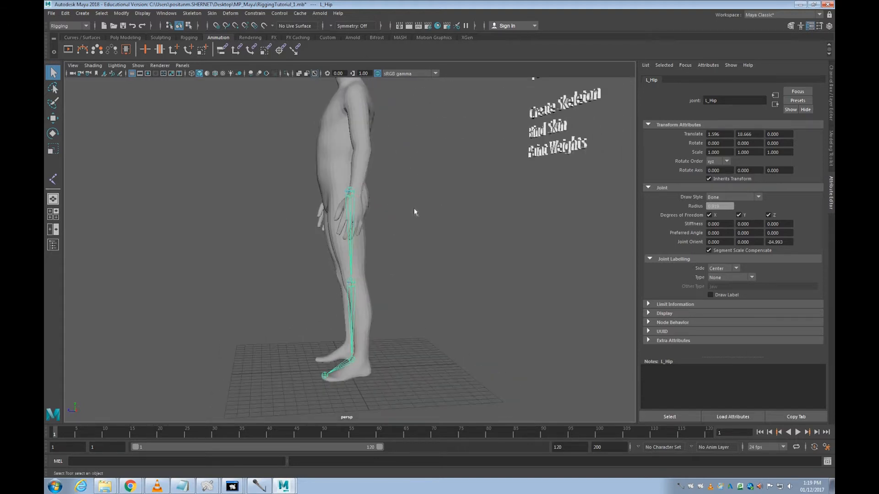
alt+drag(415, 212, 504, 200)
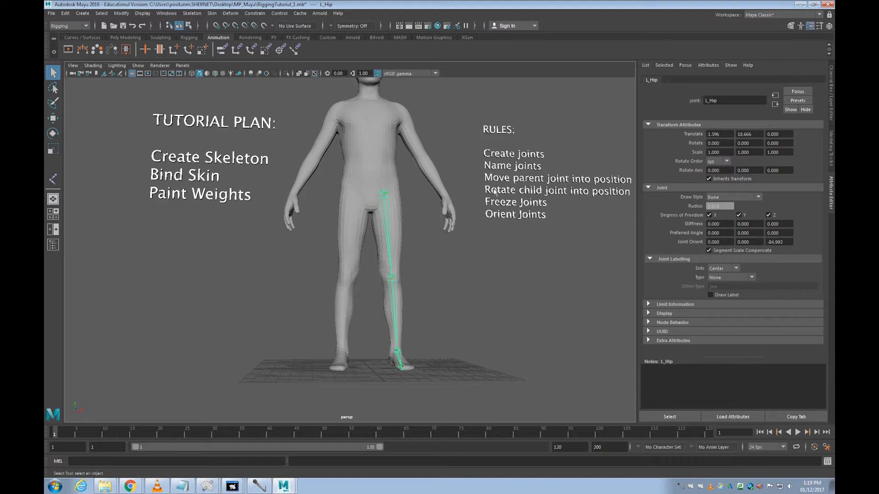
alt+drag(495, 192, 464, 242)
Step: Lower only the L_Hip joint along the thigh by editing its pivot, to about Translate X 1.624 and Y 18.339
key(w)
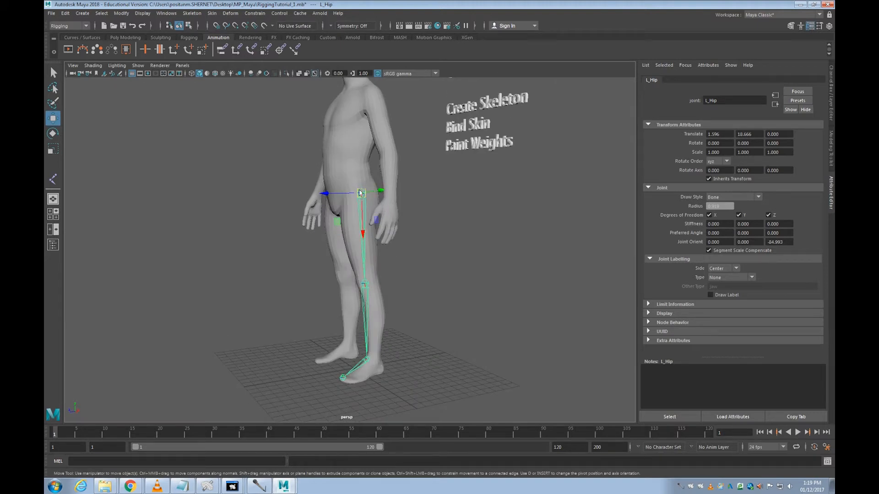
key(d)
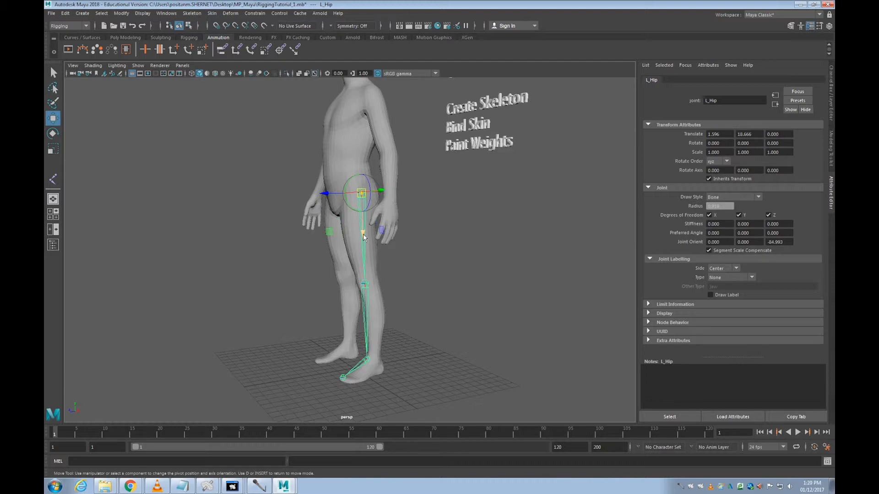
drag(363, 237, 363, 243)
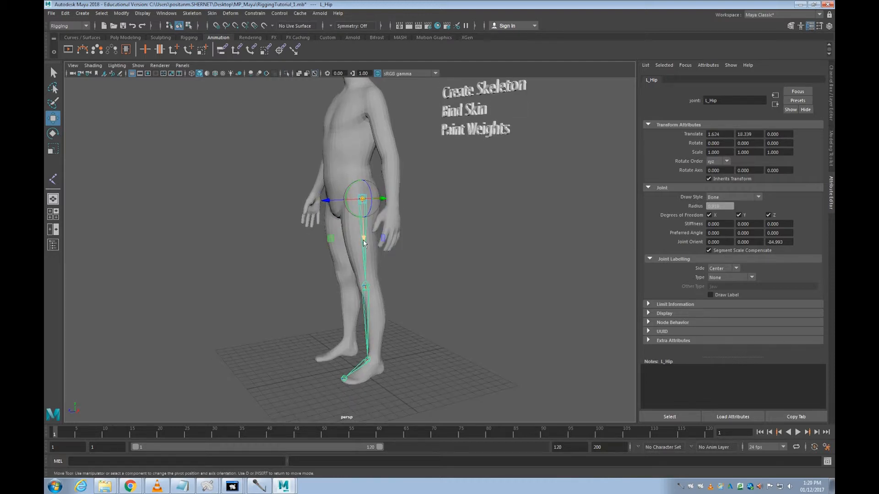
key(d)
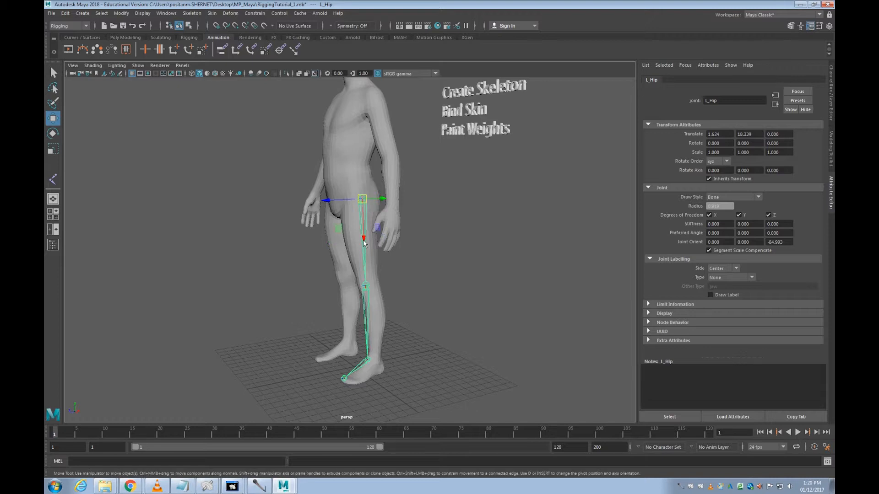
Step: Rotate the L_Hip joint slightly about its Y axis, to about -0.153, to align the leg chain in side profile
alt+drag(404, 237, 349, 304)
alt+right_drag(349, 304, 359, 325)
alt+drag(358, 325, 346, 165)
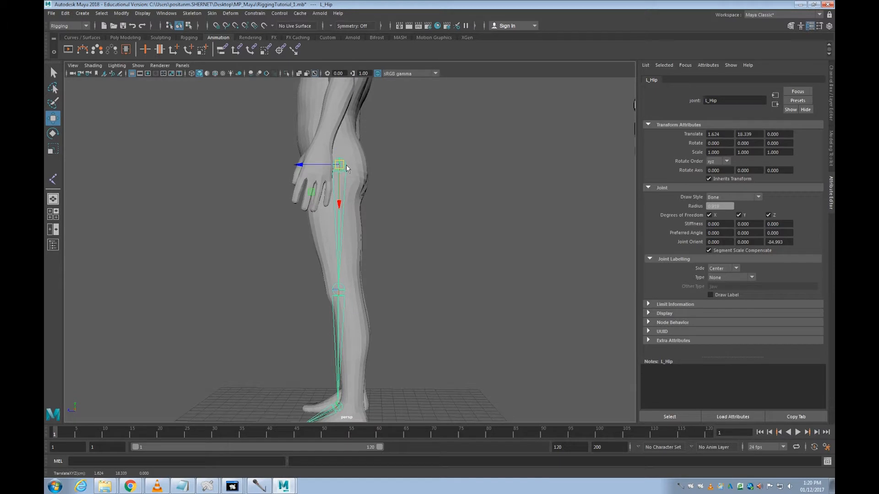
key(e)
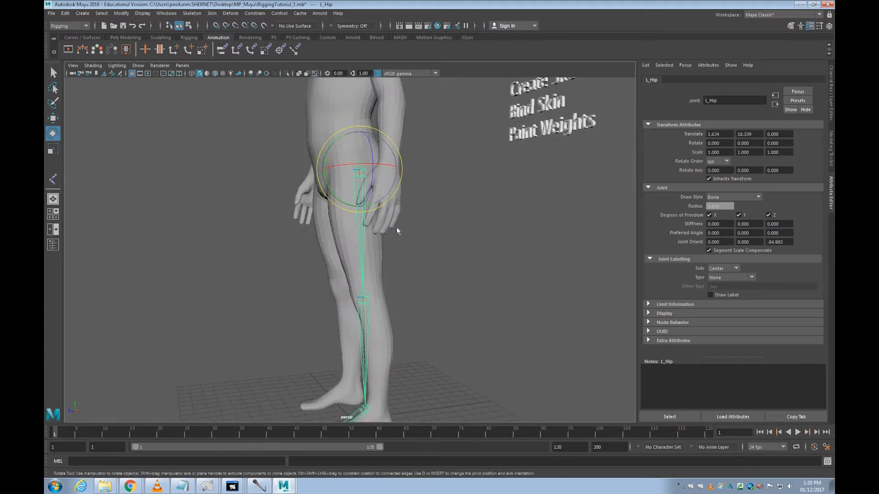
alt+drag(366, 327, 360, 323)
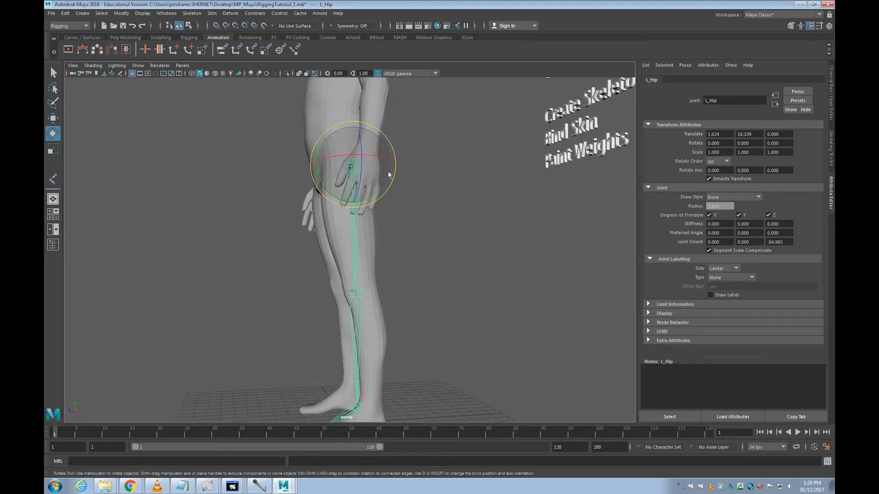
drag(375, 199, 373, 202)
alt+drag(367, 284, 355, 287)
drag(332, 205, 356, 370)
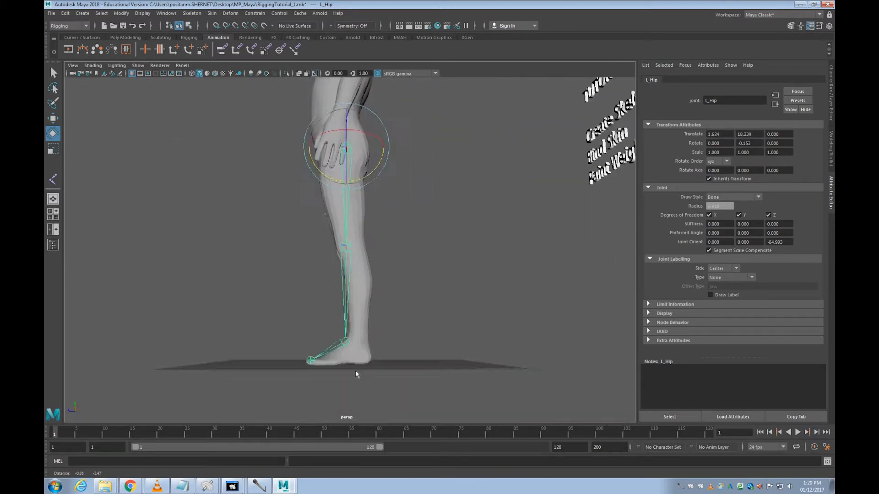
Step: Rotate the L_Knee joint to about 8.561 on Y so the shin bone follows the lower leg
alt+middle_drag(355, 370, 370, 333)
alt+drag(370, 332, 357, 332)
key(Down)
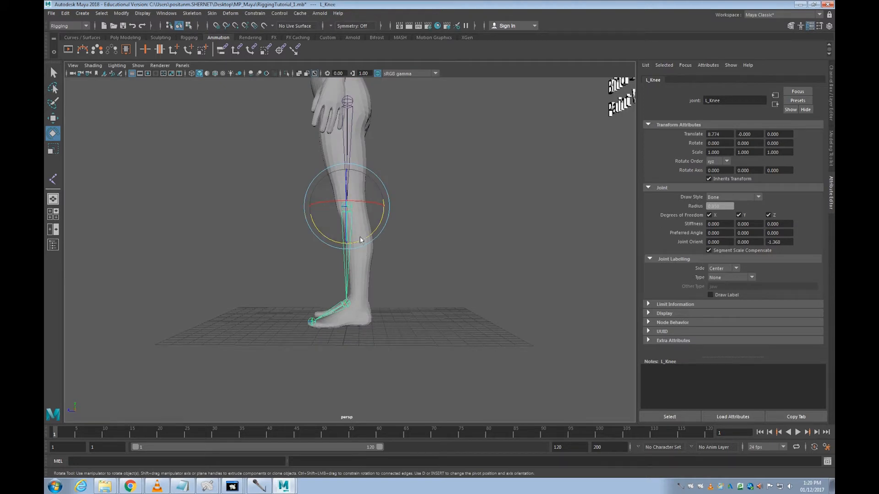
drag(360, 243, 363, 243)
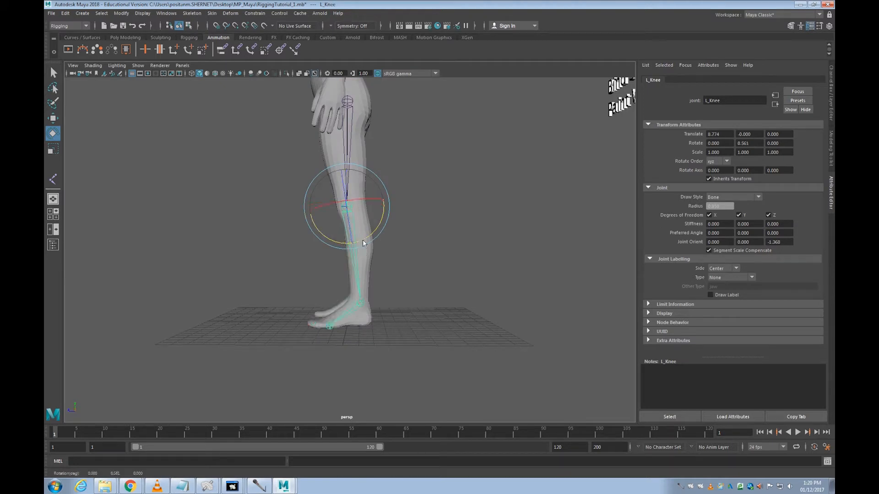
Step: Rotate the L_Ankle joint to about 1.092, 6.888, 9.027 so its bone follows the direction of the foot
alt+drag(321, 268, 418, 297)
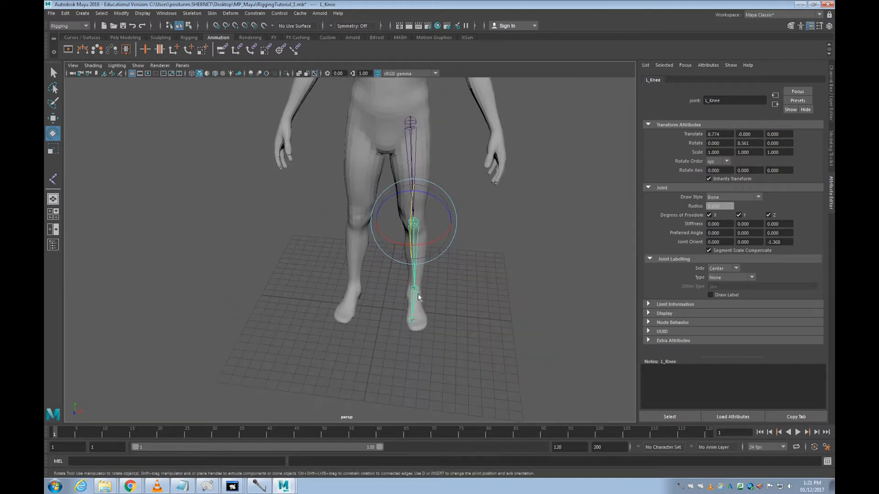
click(416, 289)
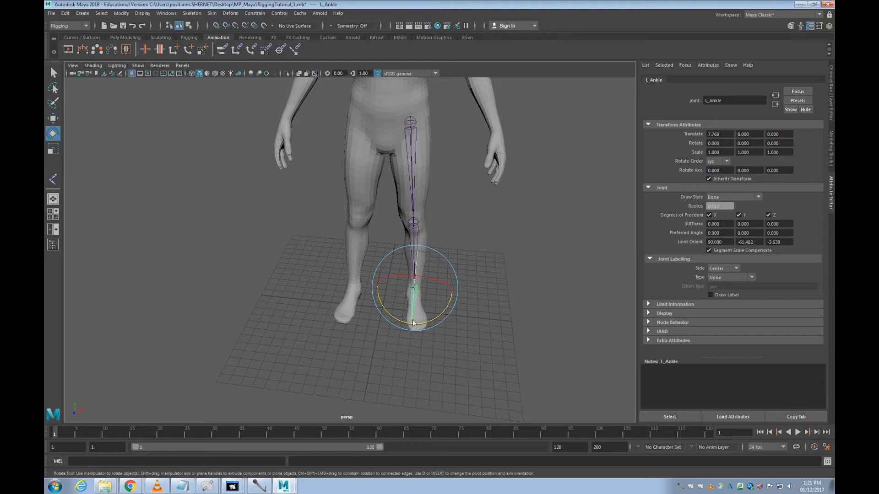
alt+drag(408, 376, 387, 390)
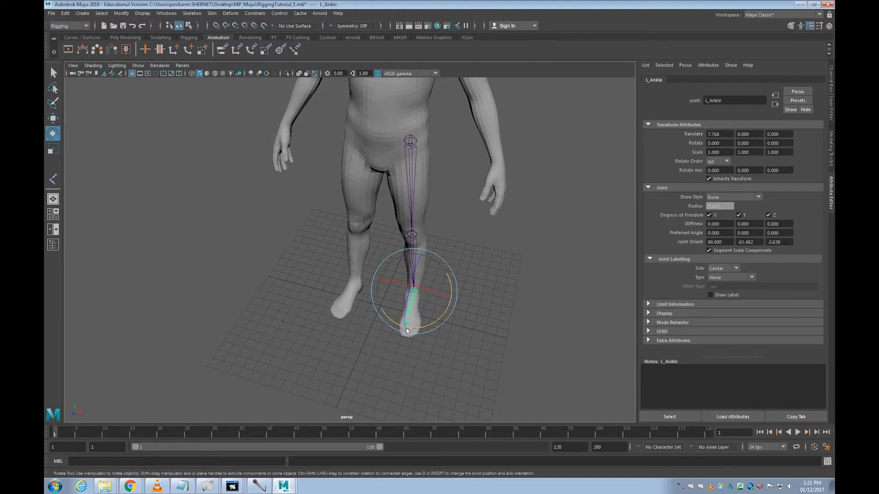
drag(391, 323, 321, 331)
click(320, 331)
Step: Move the L_Toe joint forward and down in the foot, to about Translate X 3.327 and Y -0.109
click(329, 316)
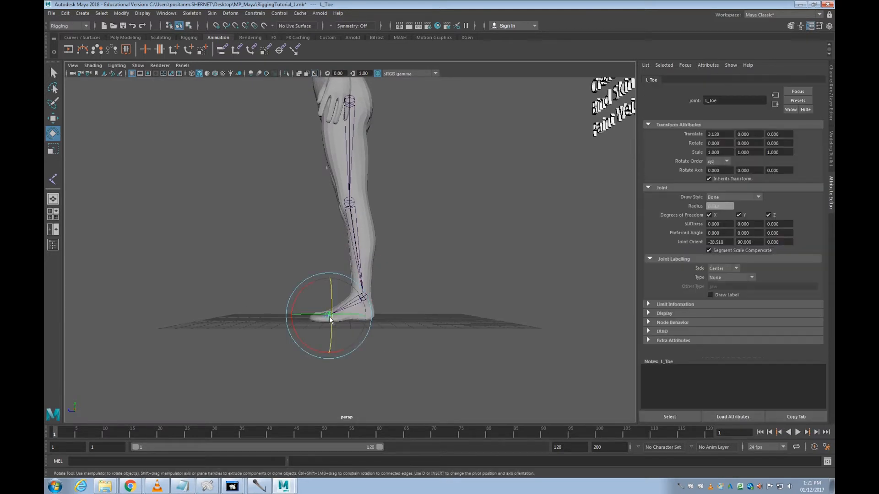
key(w)
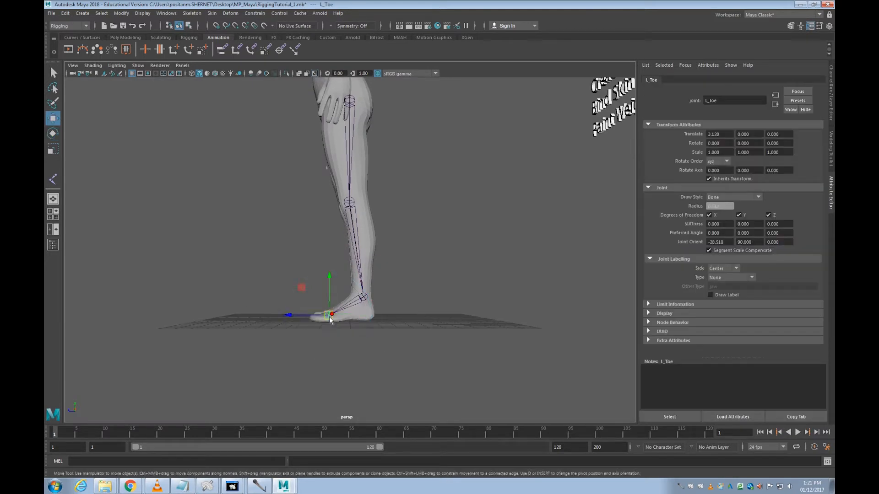
drag(331, 319, 308, 342)
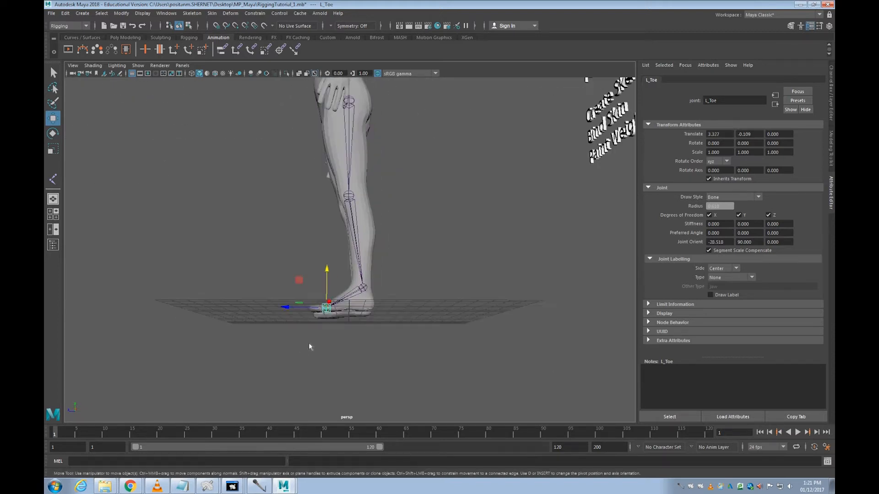
scroll(308, 342, up, 3)
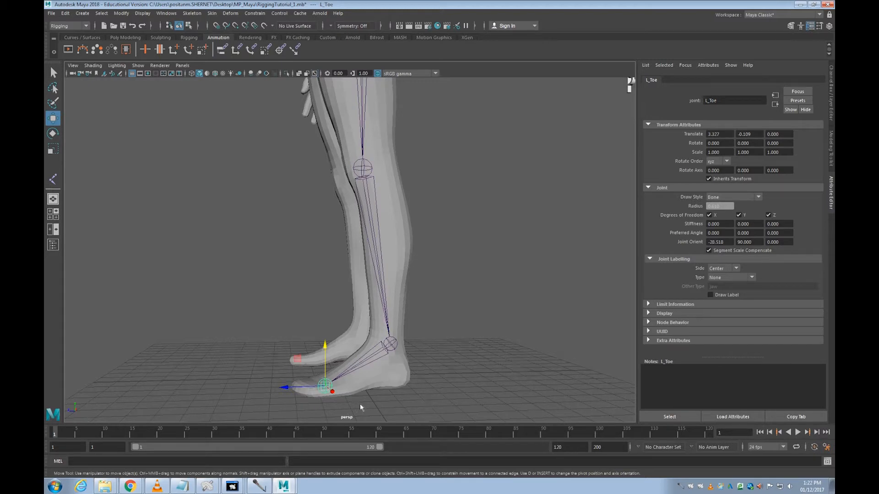
Step: Check the L_Ankle joint's alignment with the foot from the front, clear the selection and view the whole leg chain
alt+drag(360, 405, 433, 414)
click(458, 322)
key(e)
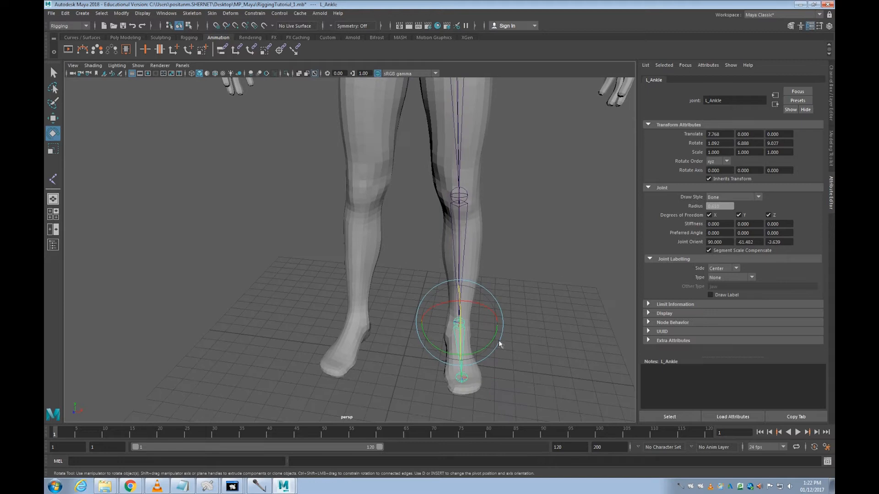
mouse_move(510, 367)
alt+mouse_down()
mouse_move(507, 333)
mouse_move(506, 352)
alt+mouse_up()
click(507, 307)
alt+drag(507, 306, 520, 265)
scroll(500, 317, down, 4)
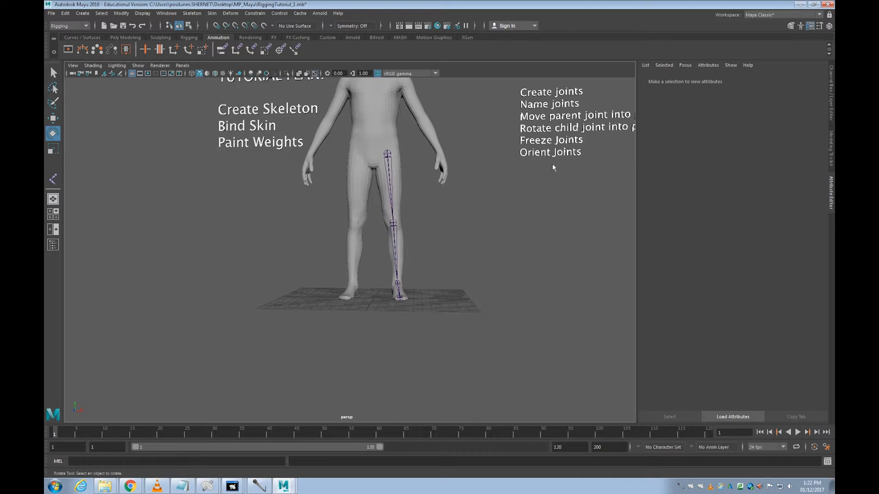
Step: Show the Channel Box and inspect the rotation values of the knee, hip and ankle joints
click(393, 223)
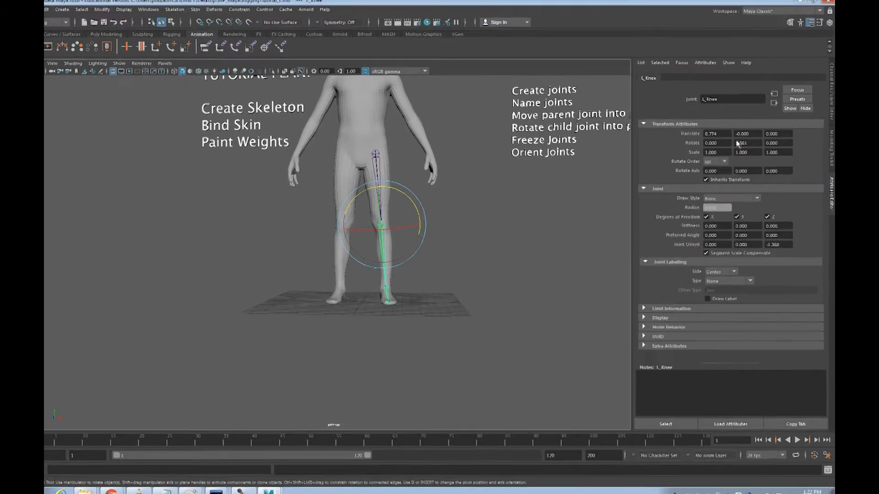
key(ctrl+a)
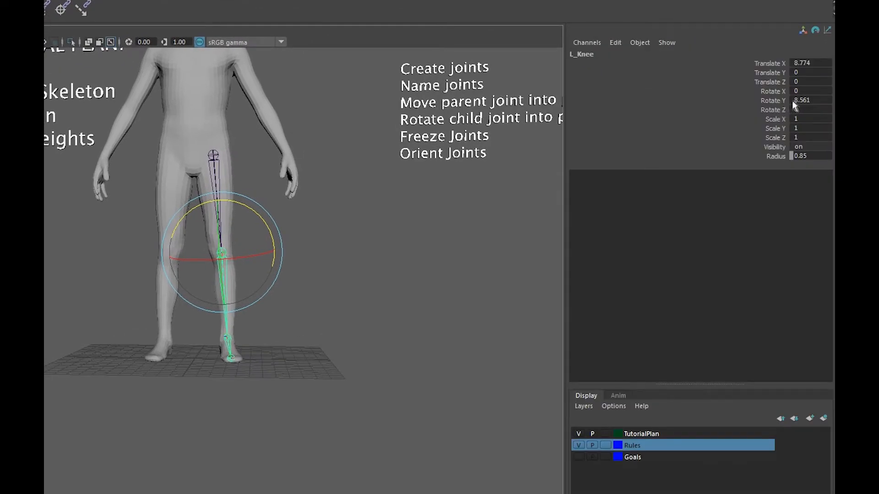
key(Up)
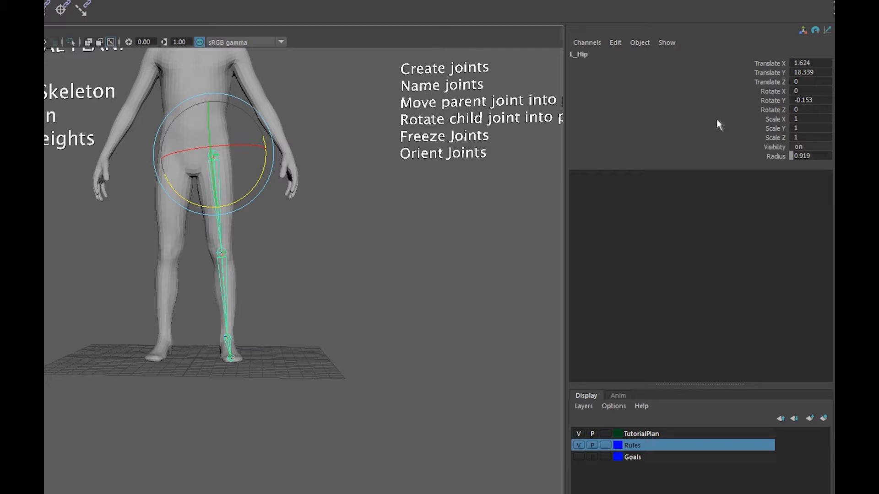
key(Down)
key(Down)
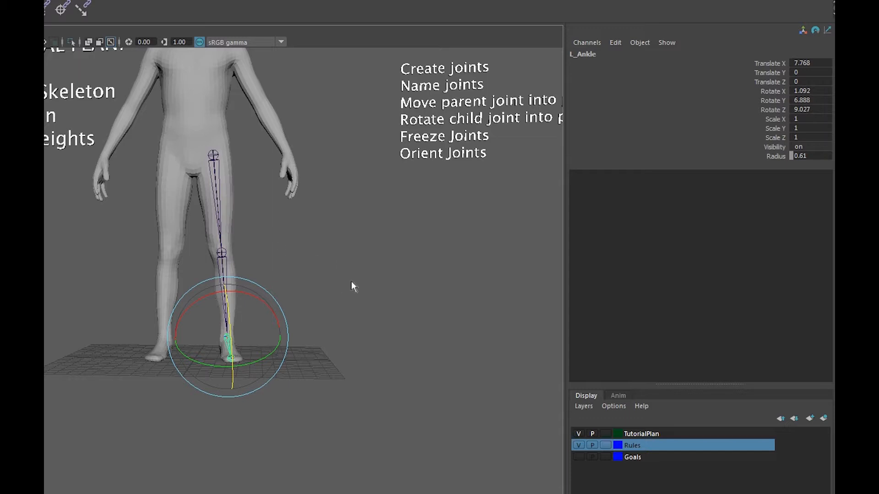
Step: Select the skinned human mesh lying on the grid and return it to its bind pose
key(Up)
key(Up)
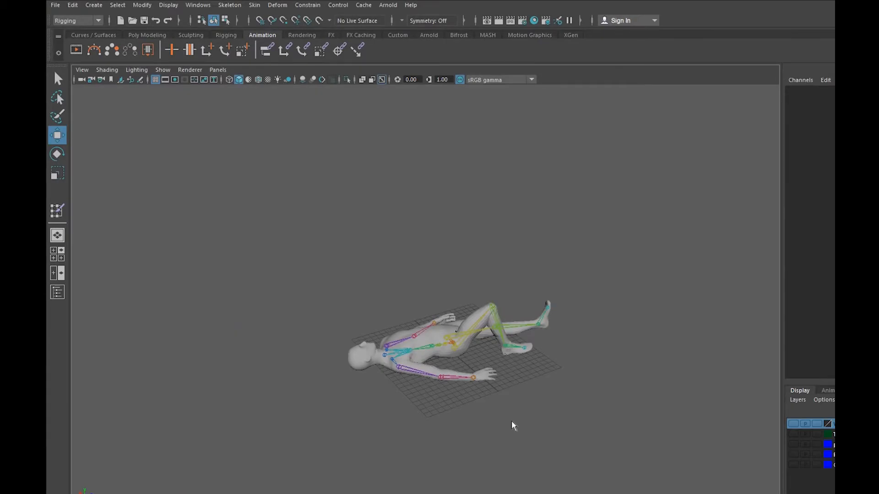
scroll(511, 422, up, 3)
alt+drag(534, 436, 539, 433)
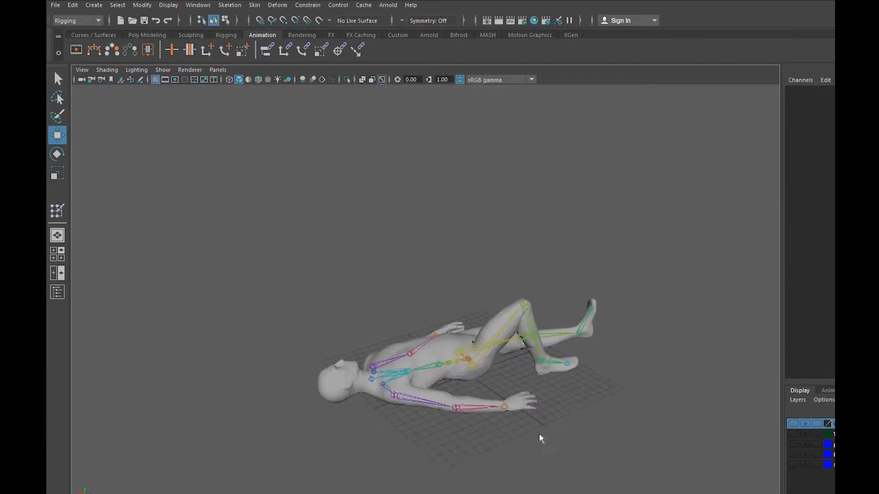
alt+middle_drag(538, 432, 555, 373)
alt+drag(556, 377, 540, 396)
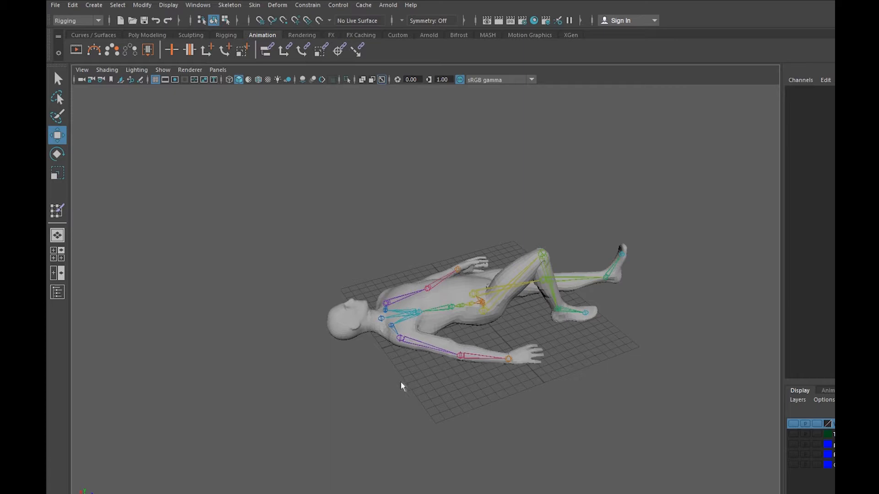
click(386, 339)
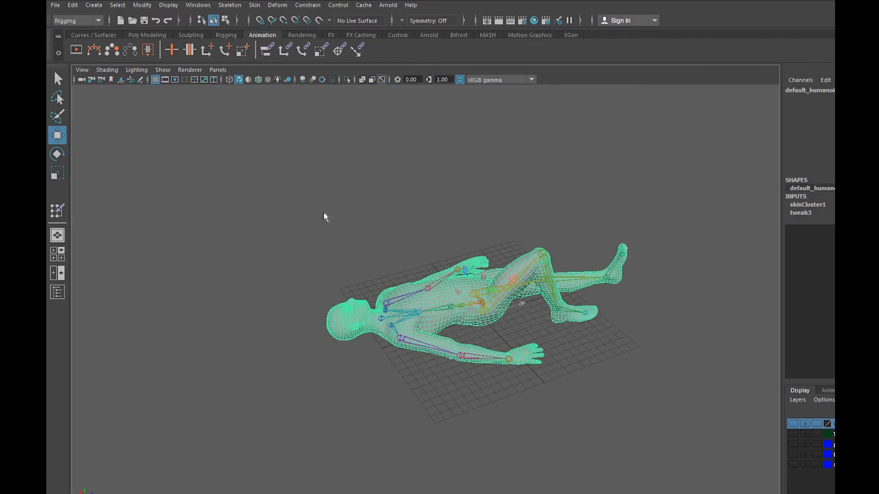
click(371, 377)
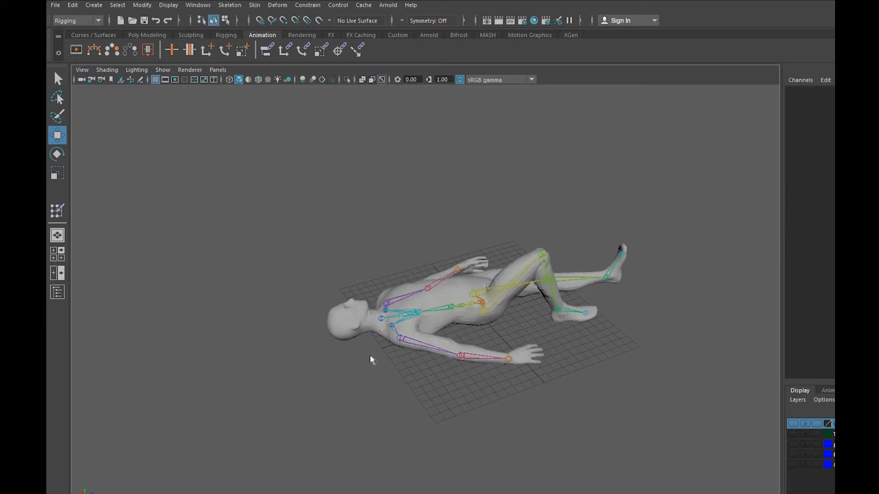
click(378, 334)
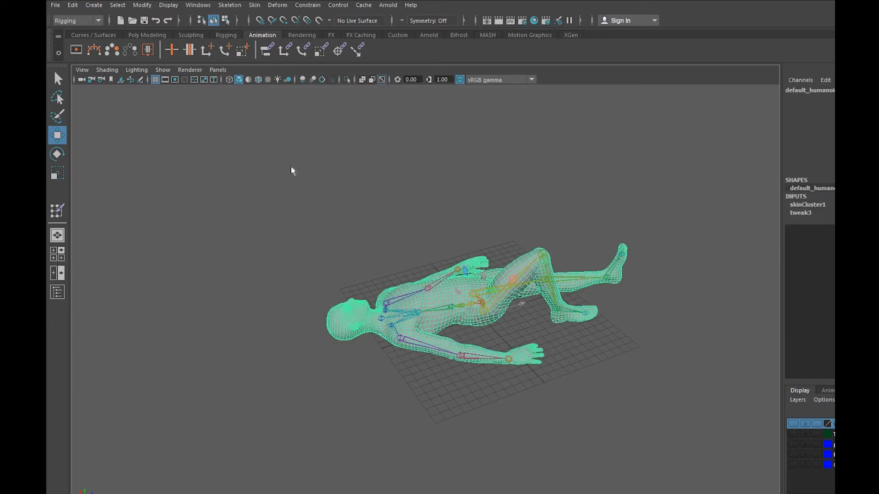
click(255, 7)
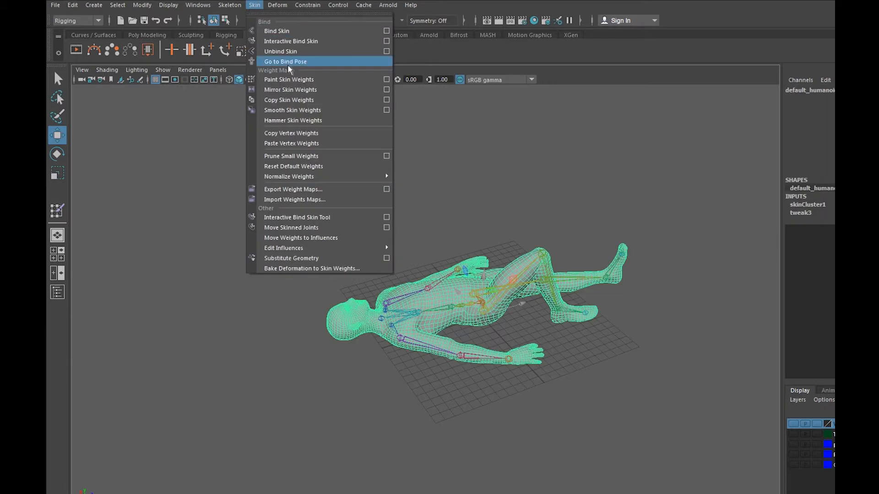
click(288, 63)
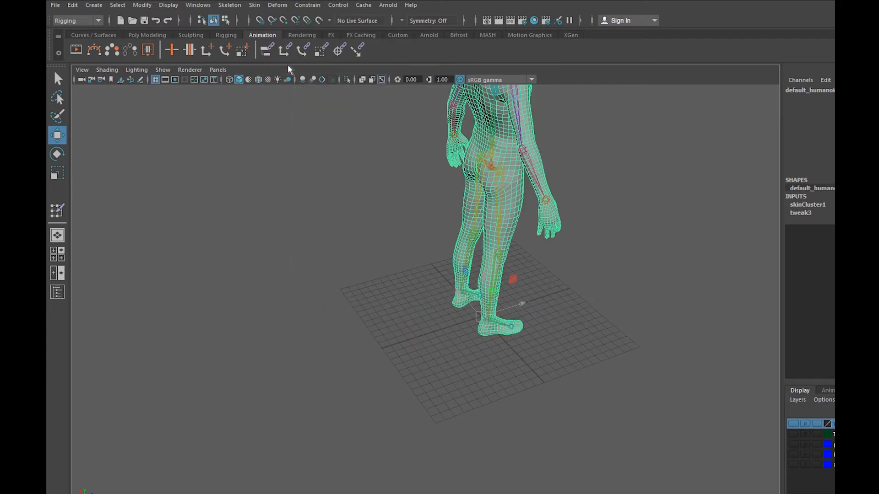
Step: Examine the standing skinned character and its skeleton from several angles, with nothing selected
scroll(490, 186, down, 5)
alt+middle_drag(490, 186, 492, 166)
alt+drag(492, 166, 490, 231)
scroll(491, 232, up, 4)
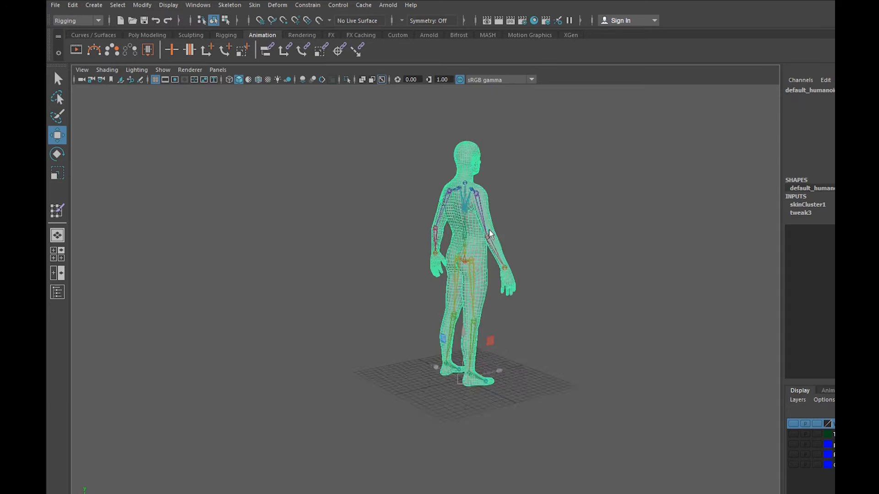
click(578, 252)
scroll(593, 283, up, 1)
alt+drag(594, 282, 504, 290)
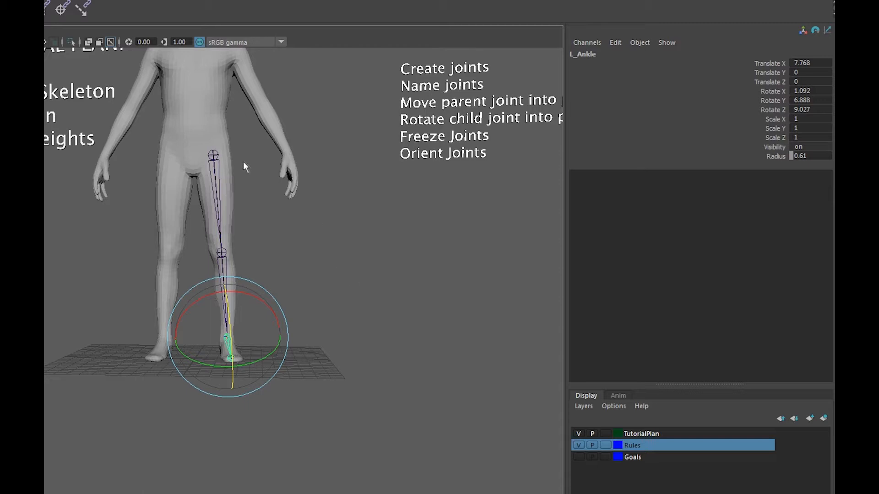
Step: Freeze the transformations of the left leg joint chain, starting from L_Hip, and clear the selection
click(214, 158)
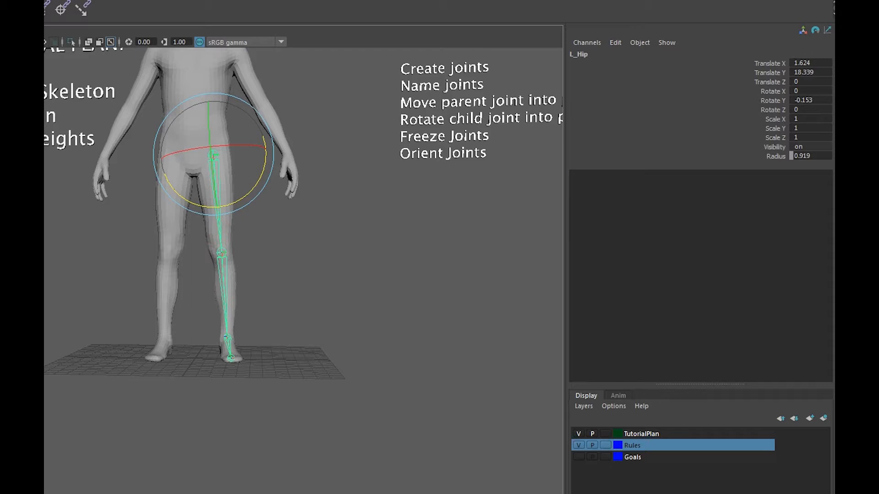
click(167, 6)
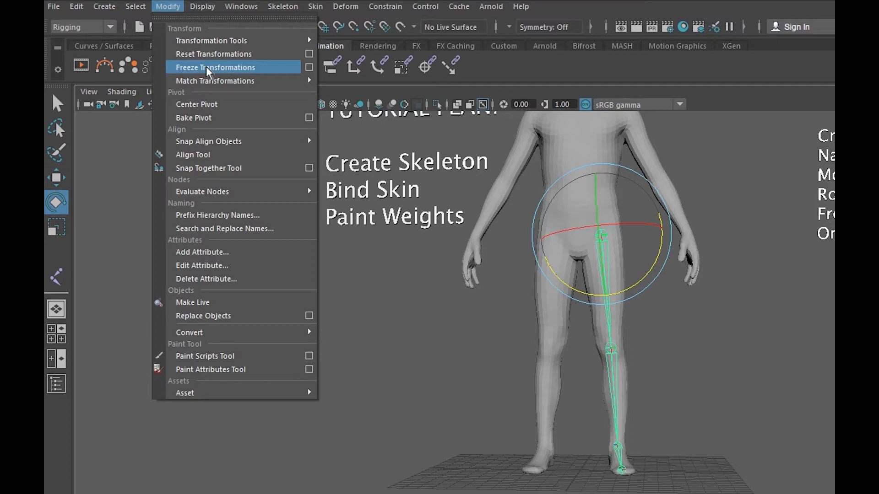
click(206, 66)
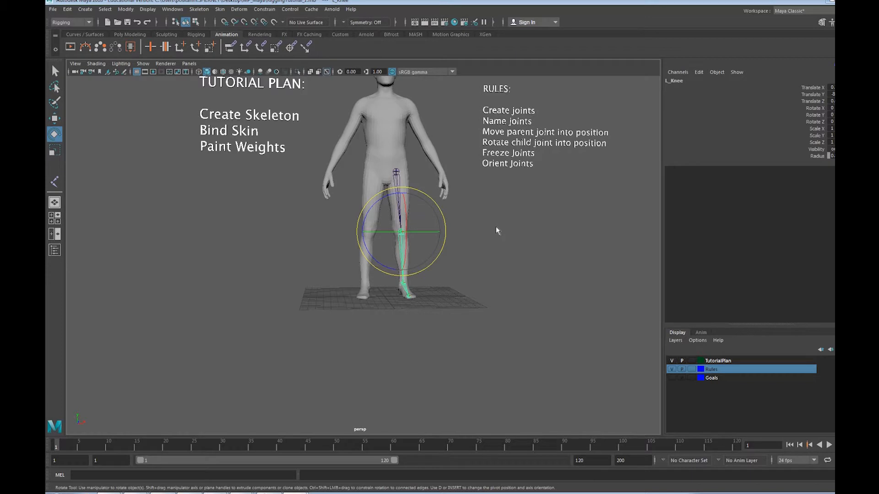
click(496, 227)
Step: Switch to the Move tool and display the local rotation axes of the L_Hip joint
key(w)
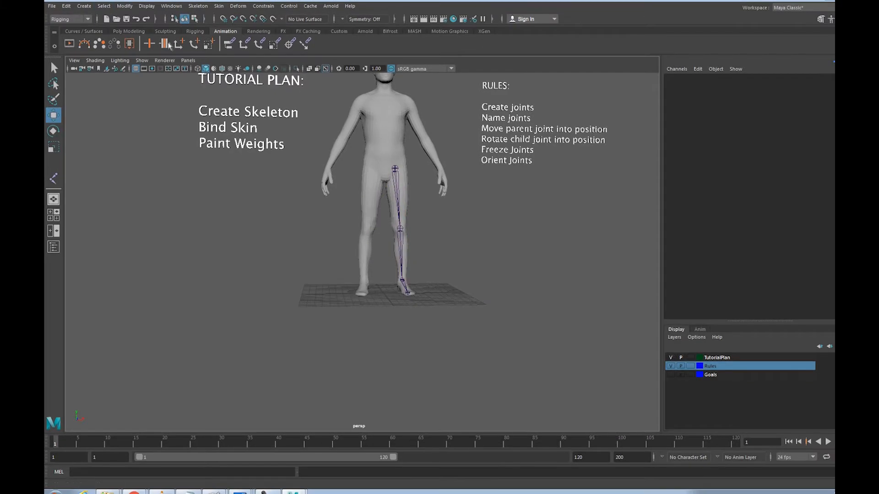
click(396, 170)
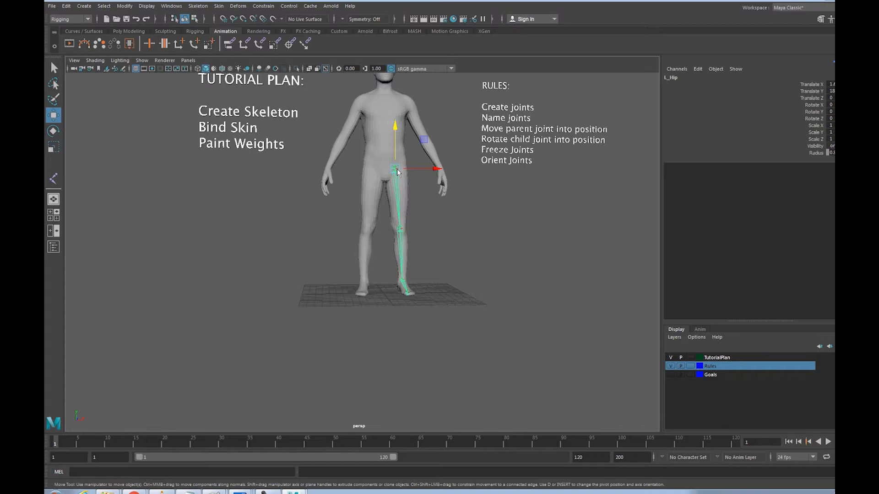
click(147, 6)
mouse_move(221, 108)
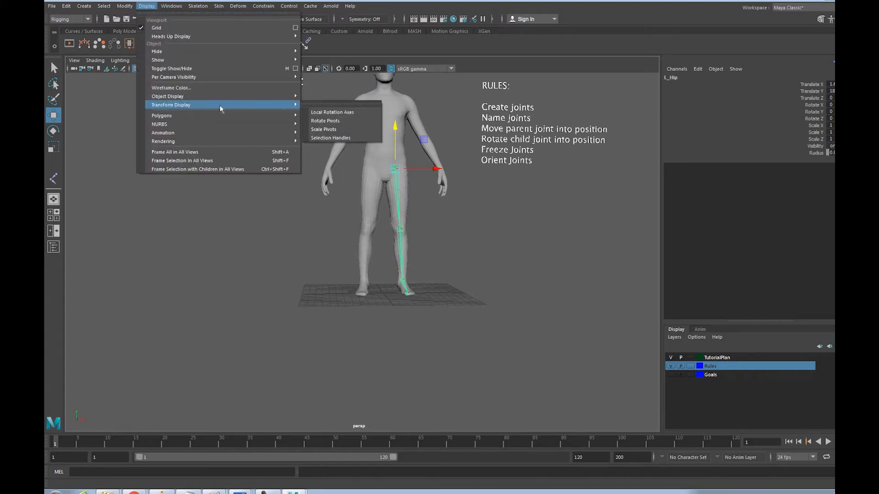
click(337, 114)
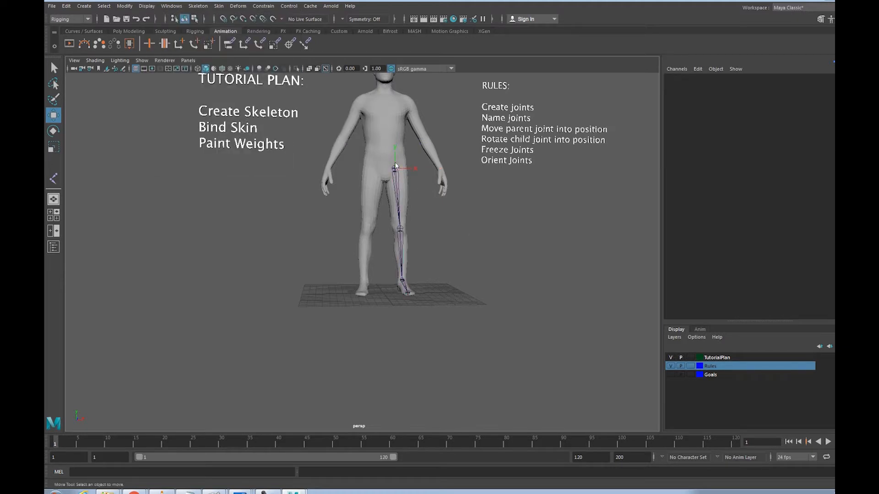
Step: Display the local rotation axes of the L_Knee joint
scroll(415, 176, up, 7)
alt+middle_drag(440, 155, 392, 294)
scroll(389, 313, down, 3)
click(429, 326)
scroll(412, 308, down, 3)
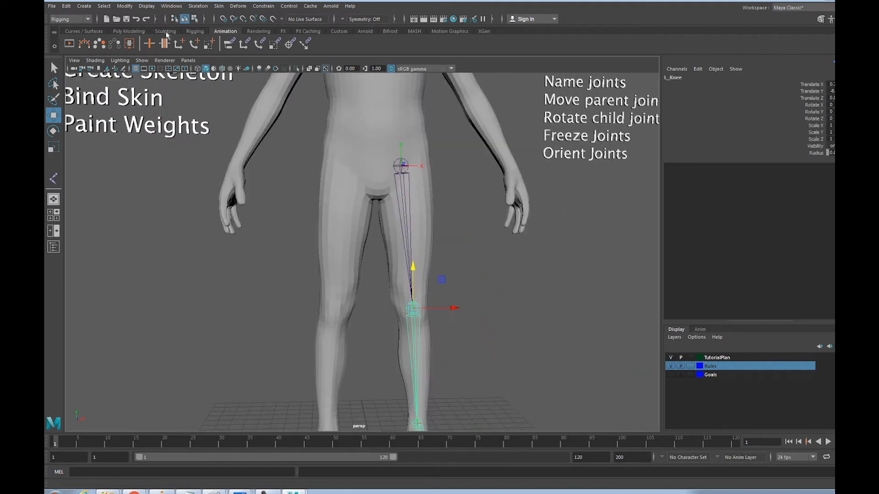
click(125, 8)
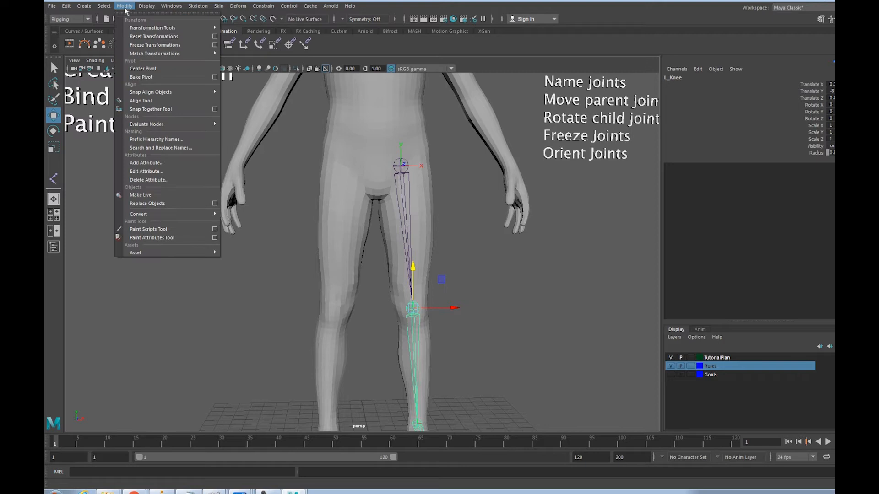
click(124, 8)
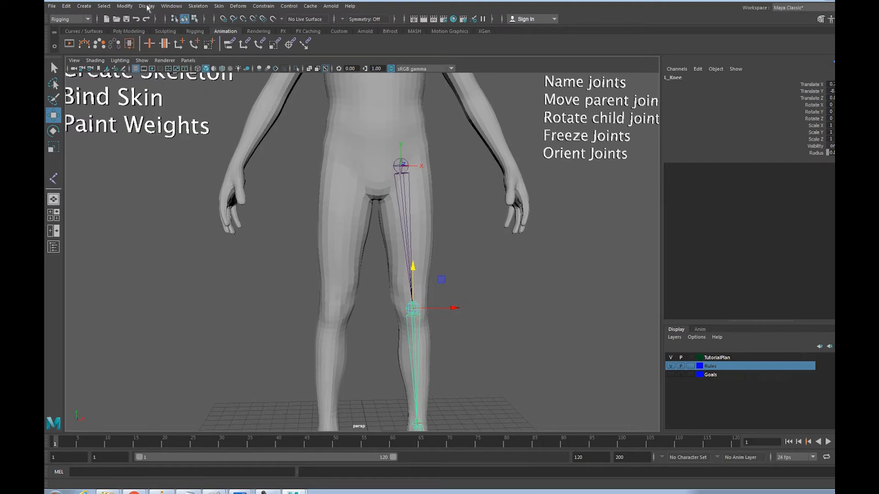
click(147, 6)
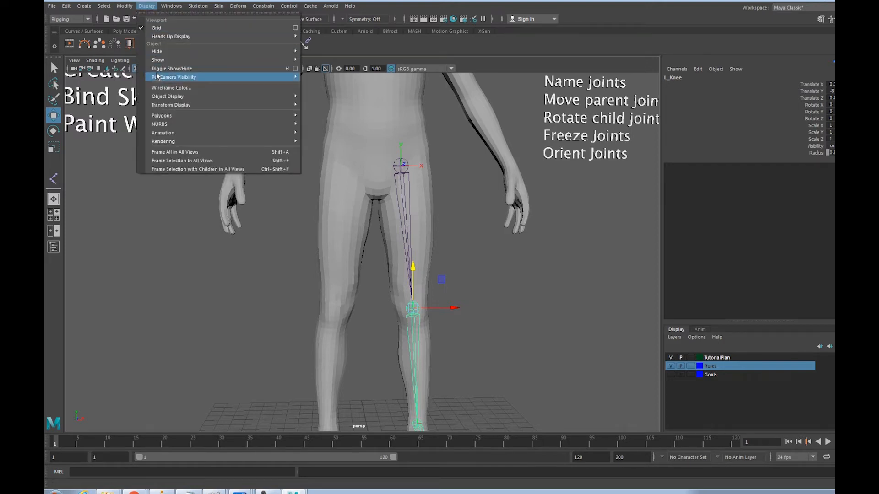
mouse_move(157, 77)
mouse_move(255, 108)
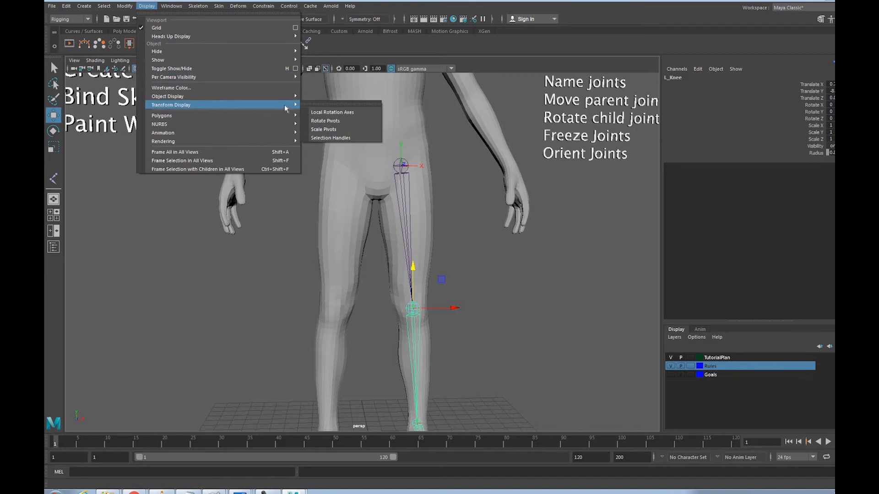
click(325, 112)
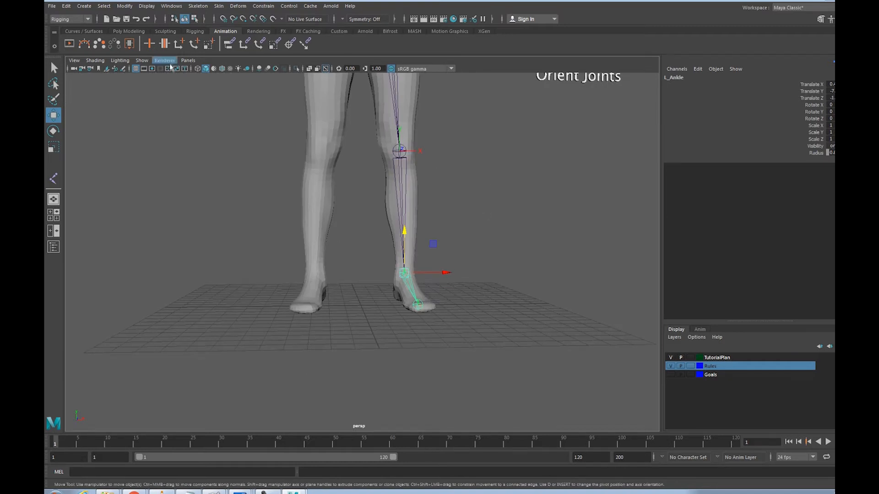
Step: Display the local rotation axes of the L_Ankle joint
click(147, 6)
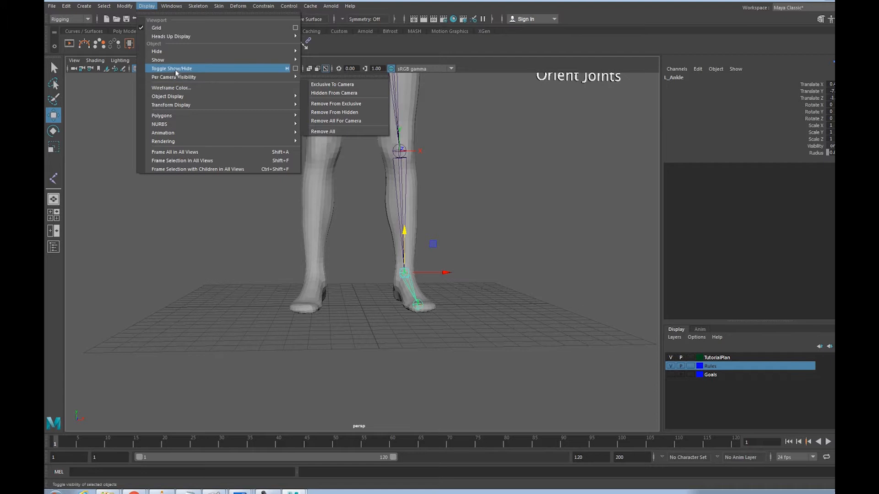
mouse_move(173, 106)
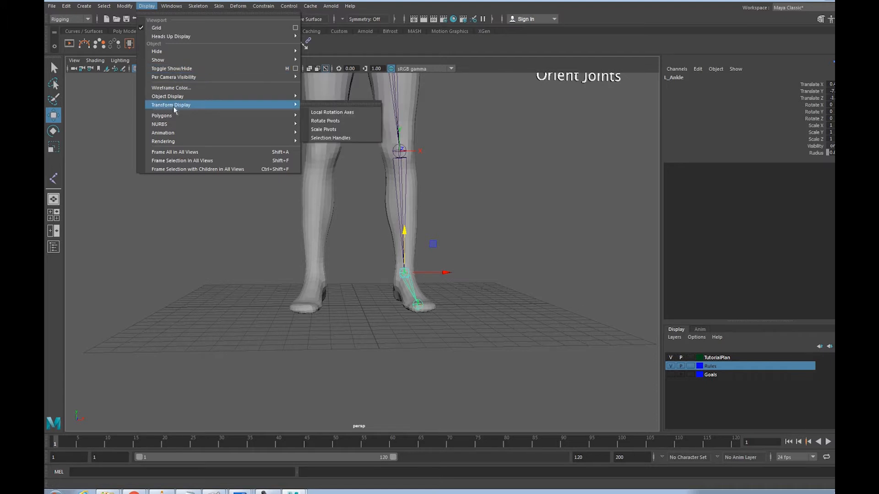
click(364, 112)
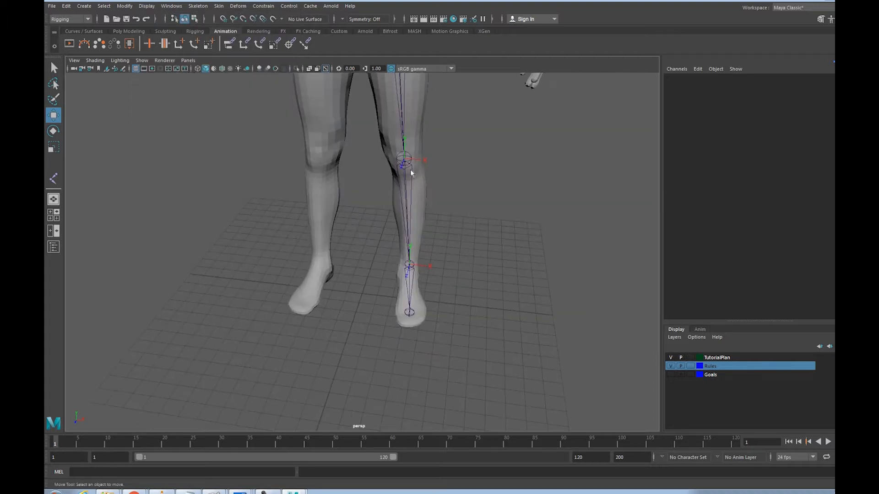
Step: Examine how the local rotation axes of the left hip, knee and ankle joints line up with their bones
alt+drag(443, 178, 477, 172)
scroll(476, 172, up, 10)
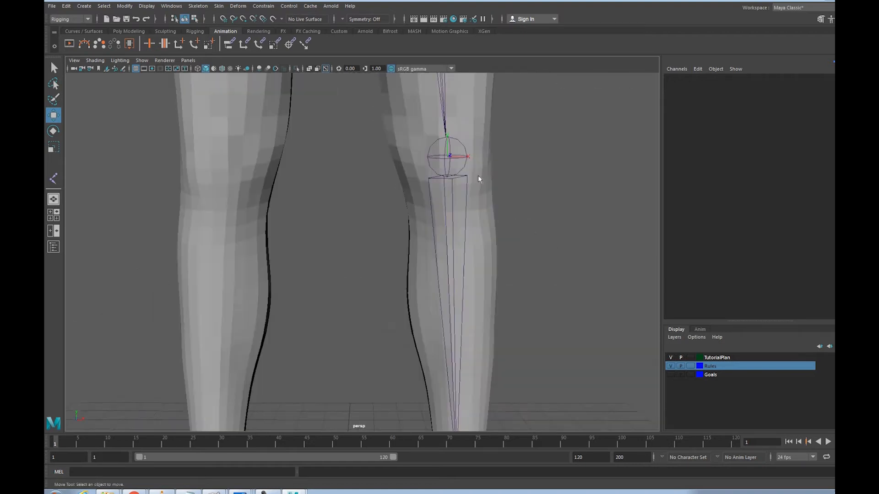
alt+drag(473, 184, 463, 216)
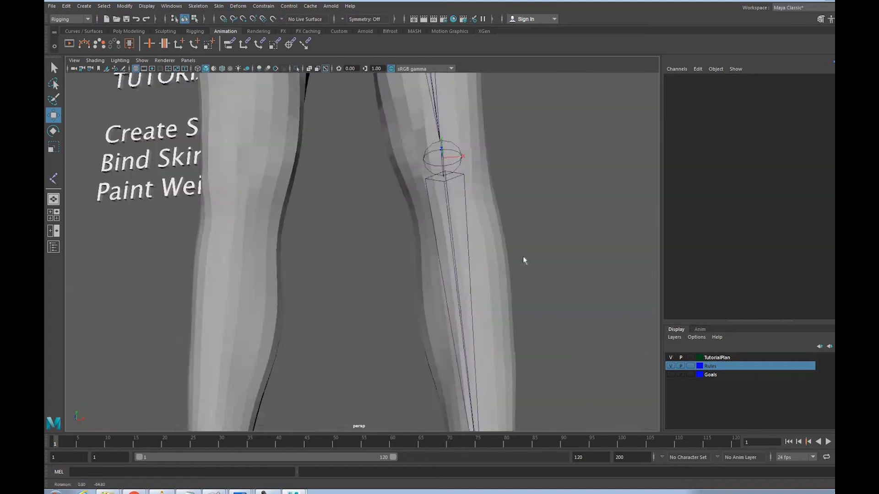
click(523, 257)
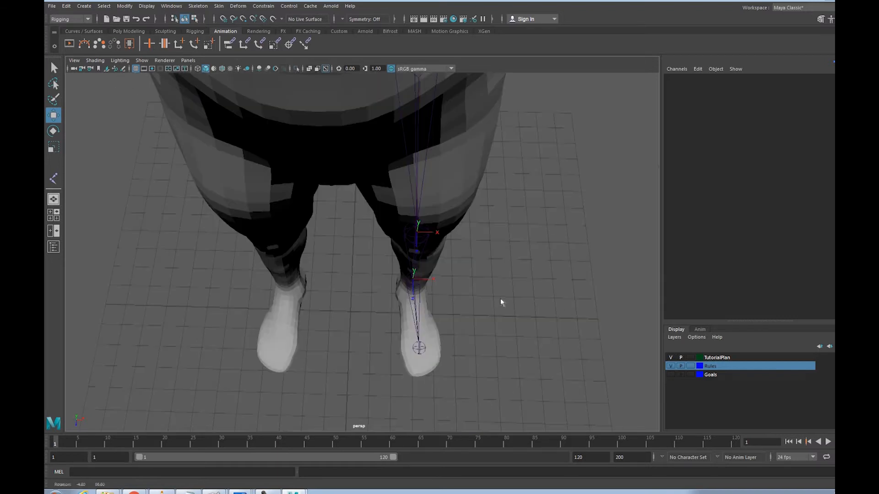
alt+drag(501, 299, 495, 272)
scroll(495, 273, down, 5)
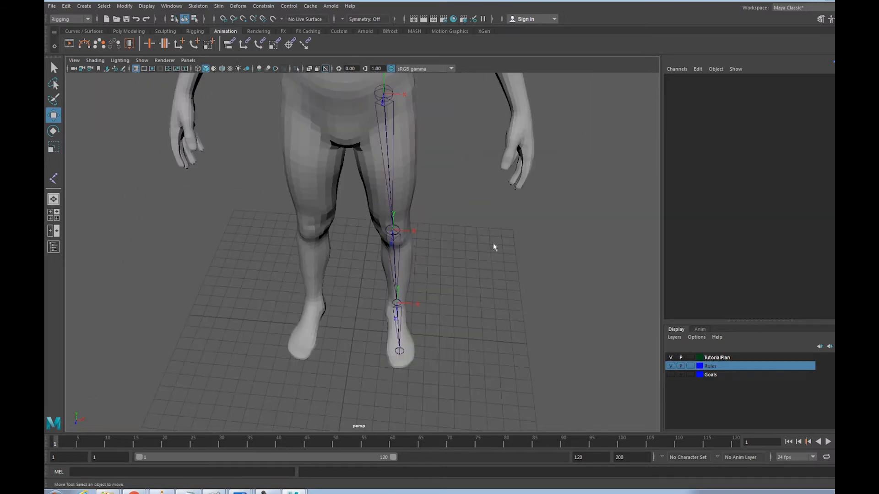
mouse_move(493, 243)
alt+mouse_down()
mouse_move(484, 261)
mouse_move(467, 261)
mouse_move(465, 247)
mouse_move(476, 247)
mouse_move(480, 235)
alt+mouse_up()
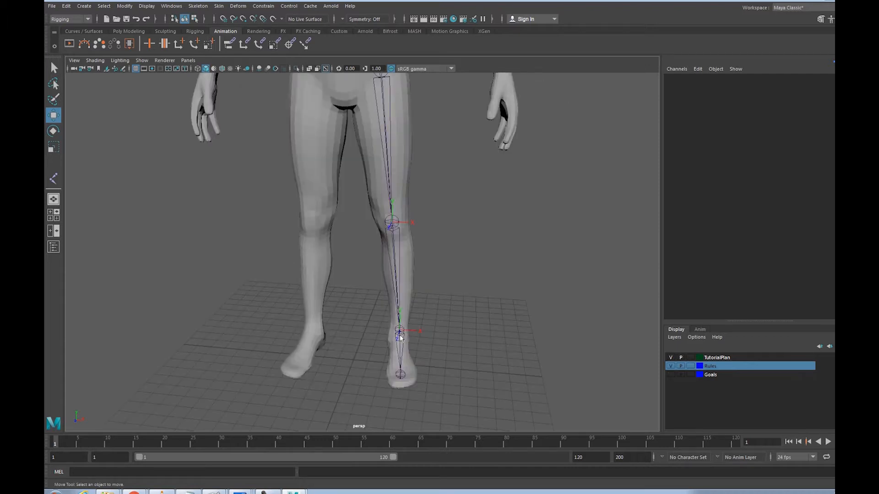
Step: Try rotating the L_Ankle joint about its local X axis to test how the foot bone turns
scroll(400, 337, up, 3)
alt+middle_drag(464, 358, 448, 208)
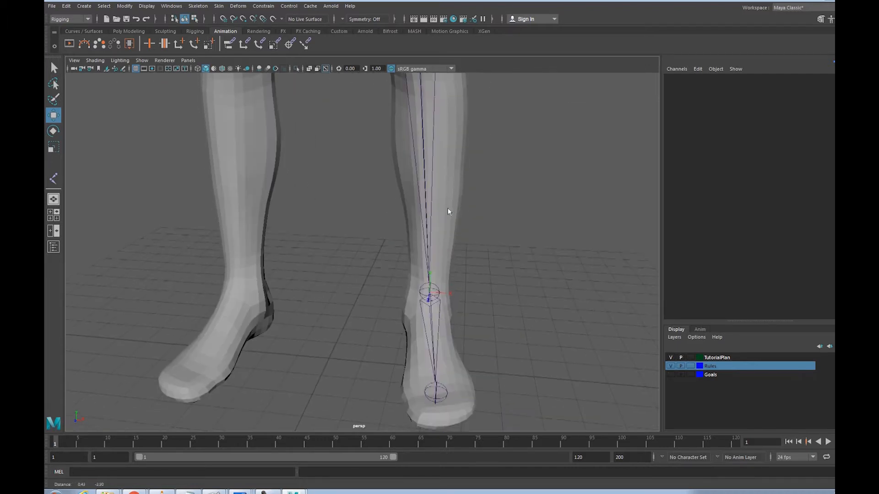
click(428, 291)
key(e)
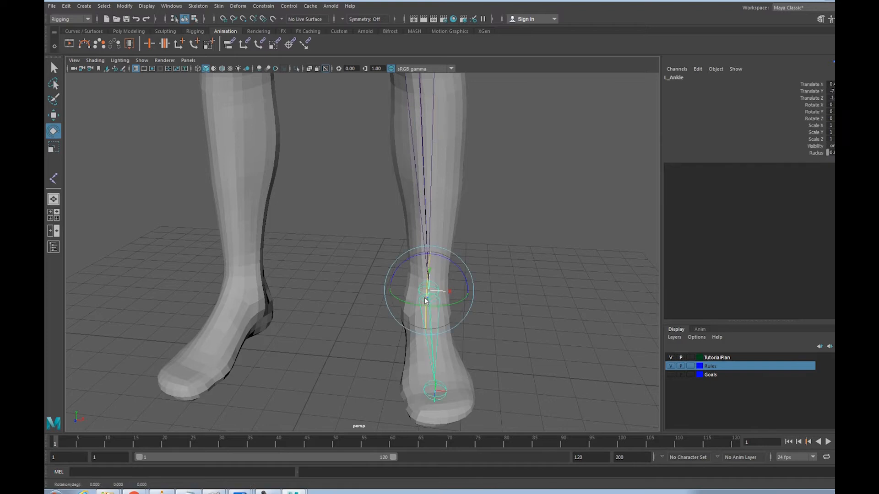
drag(426, 316, 452, 339)
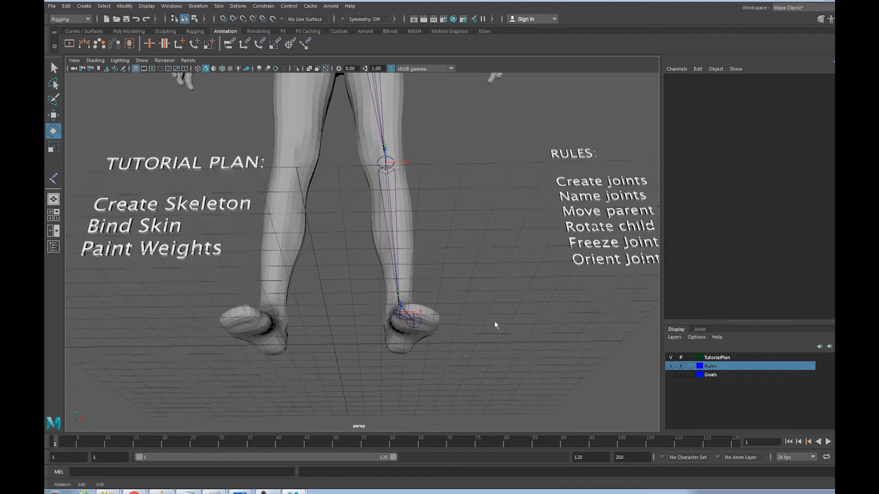
mouse_move(493, 320)
alt+mouse_down()
mouse_move(471, 376)
mouse_move(487, 371)
alt+mouse_up()
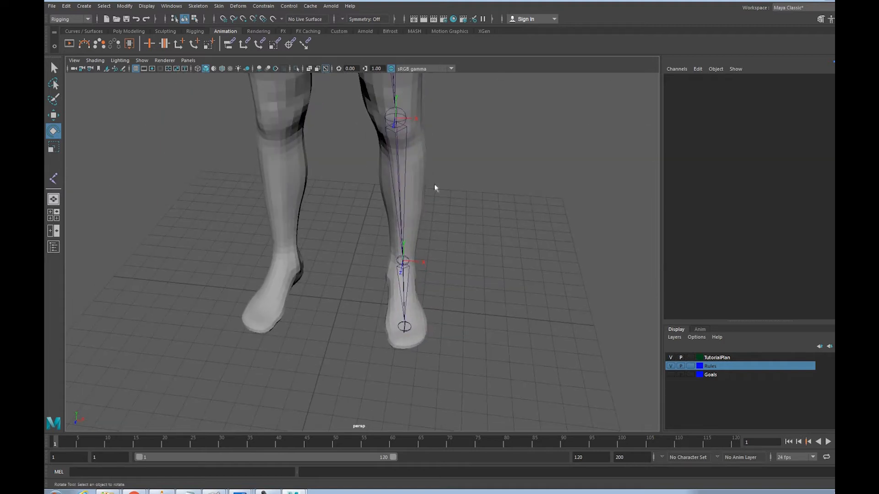
Step: Try rotating the L_Knee joint about its local X axis to test how the lower leg bends
click(397, 122)
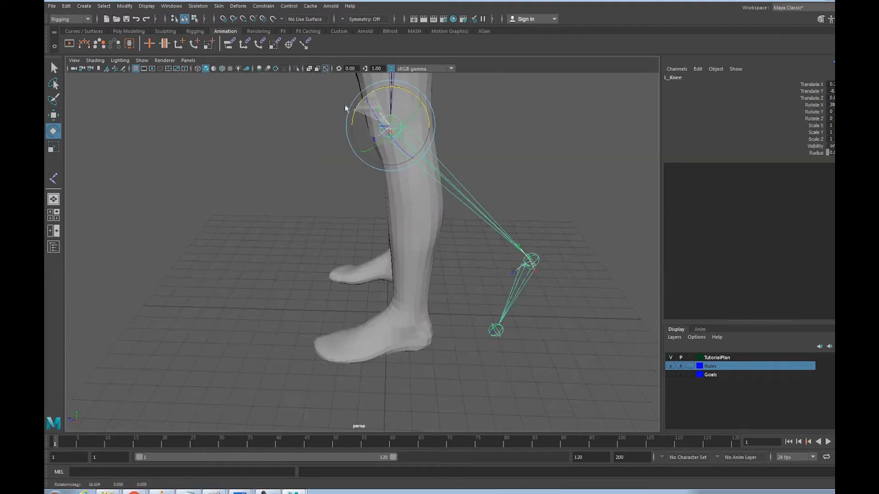
drag(362, 114, 313, 135)
alt+drag(304, 177, 397, 181)
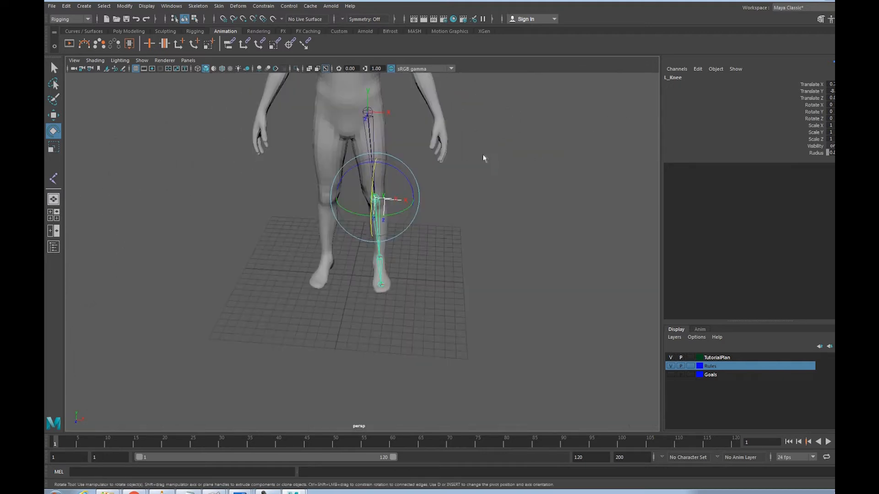
Step: Try orienting L_Hip and its child joints with primary axis Y, secondary axis X and secondary axis world orientation +Z
click(366, 115)
click(448, 185)
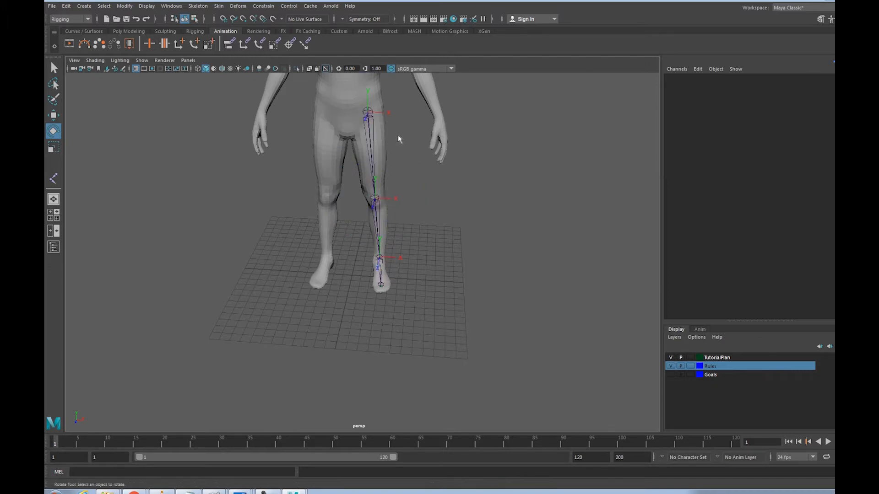
click(439, 137)
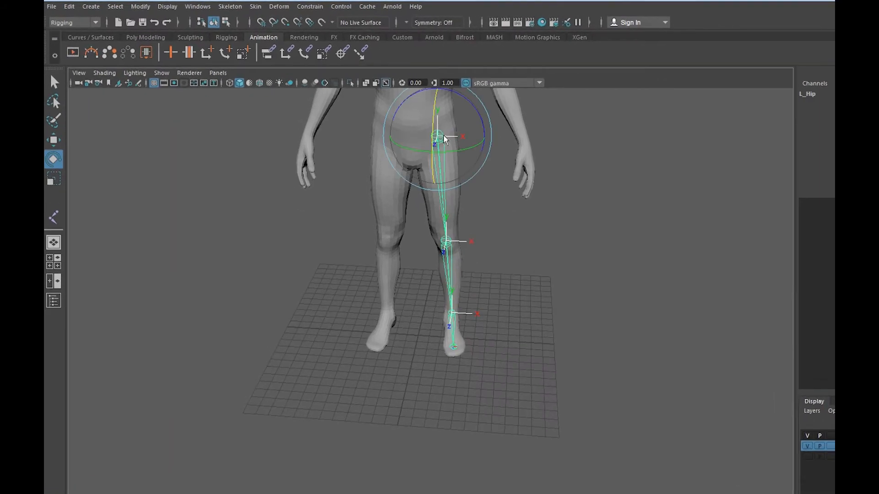
click(230, 7)
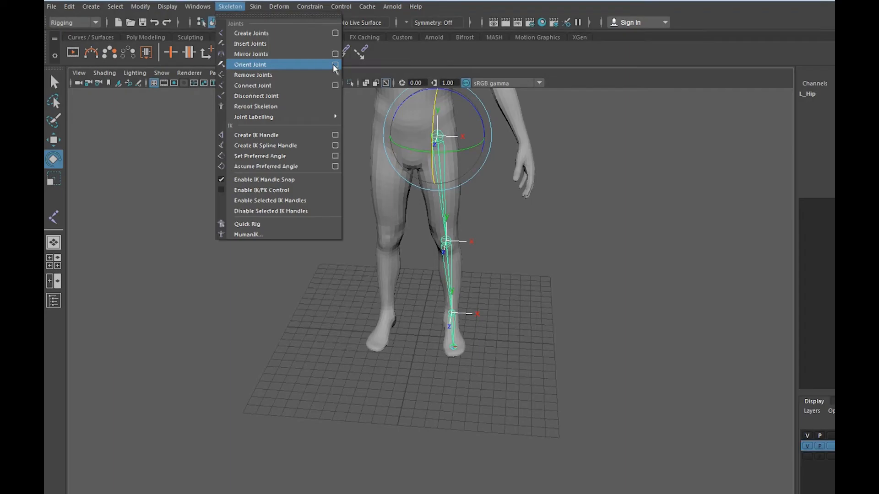
click(334, 63)
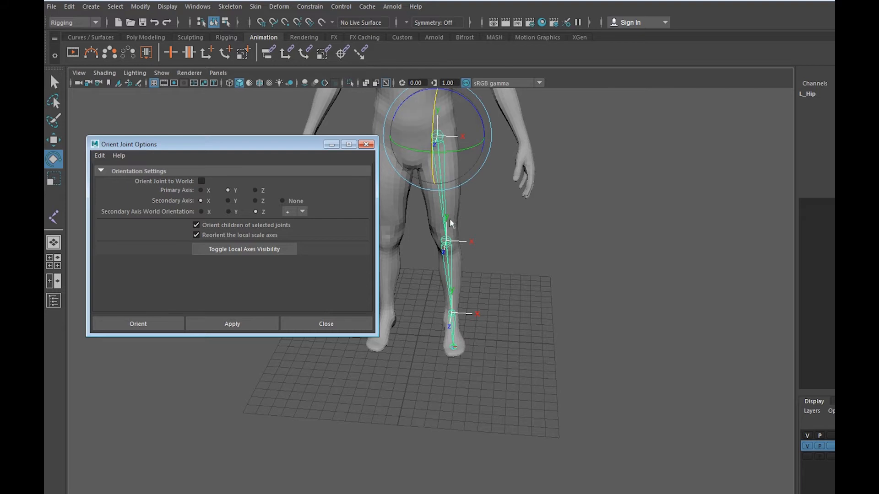
click(167, 325)
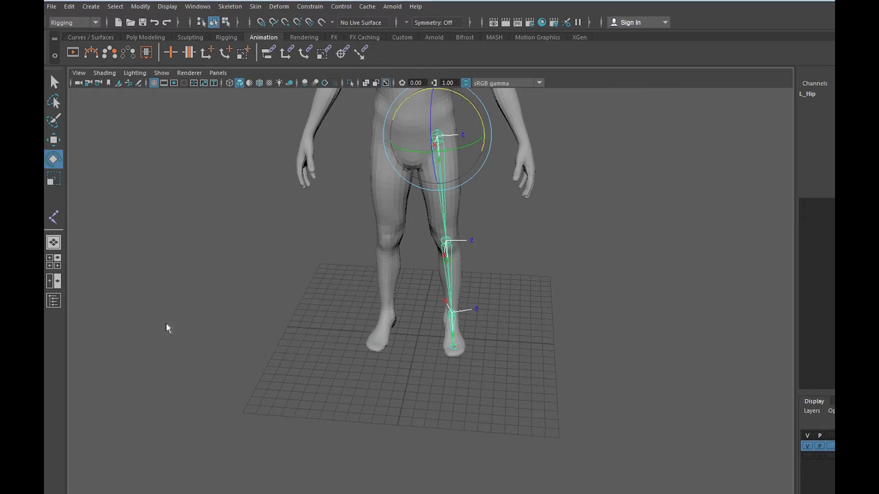
Step: Examine the local rotation axes along the left leg and read the listed rigging rules beside the character
scroll(442, 136, up, 7)
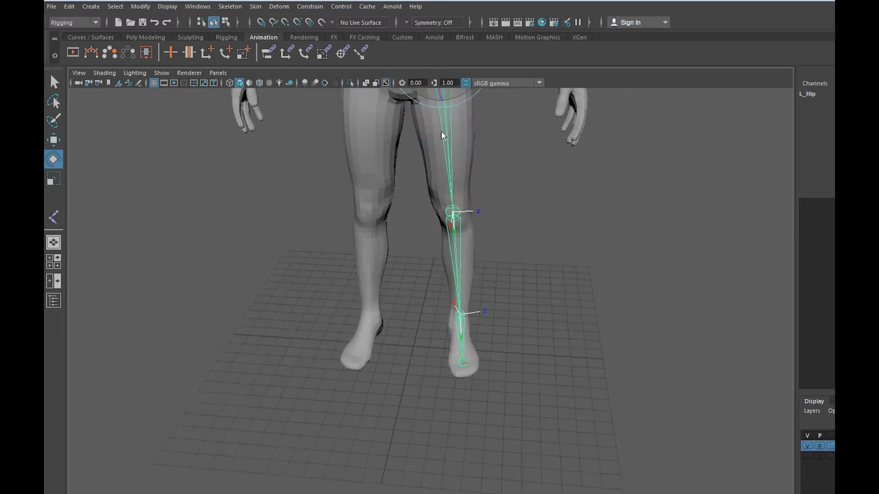
alt+drag(492, 196, 532, 393)
scroll(537, 381, down, 5)
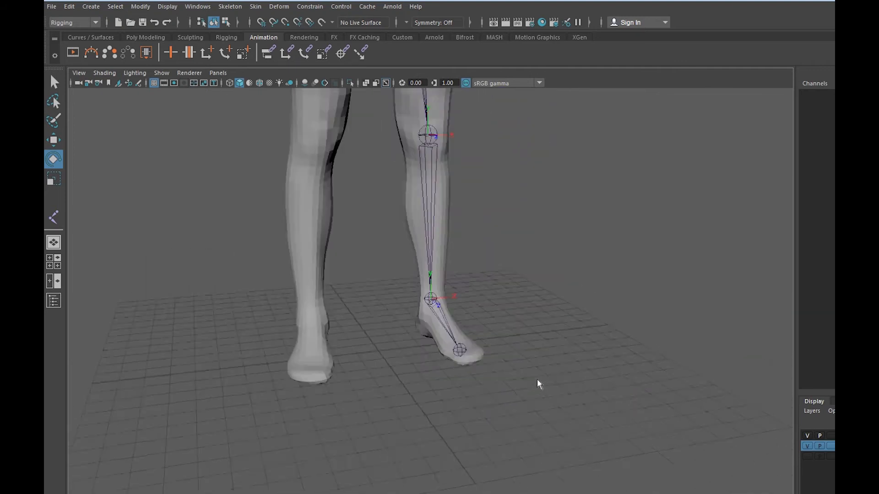
alt+drag(535, 364, 484, 344)
scroll(635, 139, down, 3)
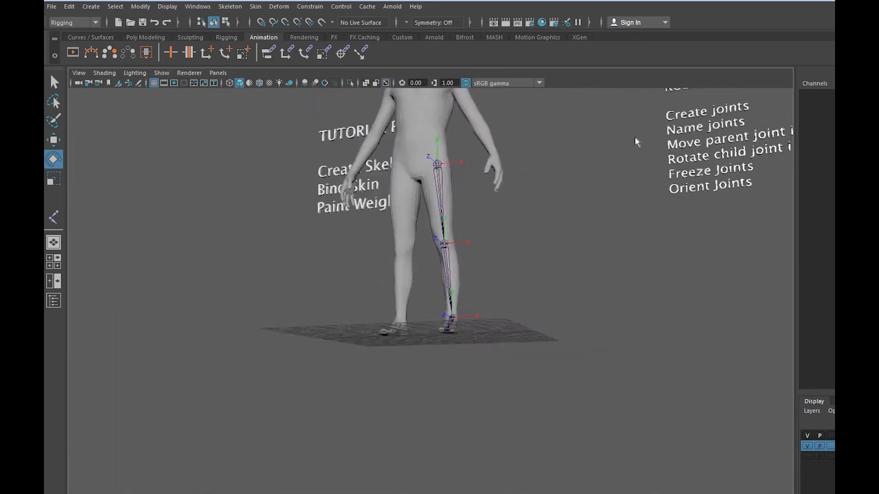
alt+drag(613, 158, 633, 153)
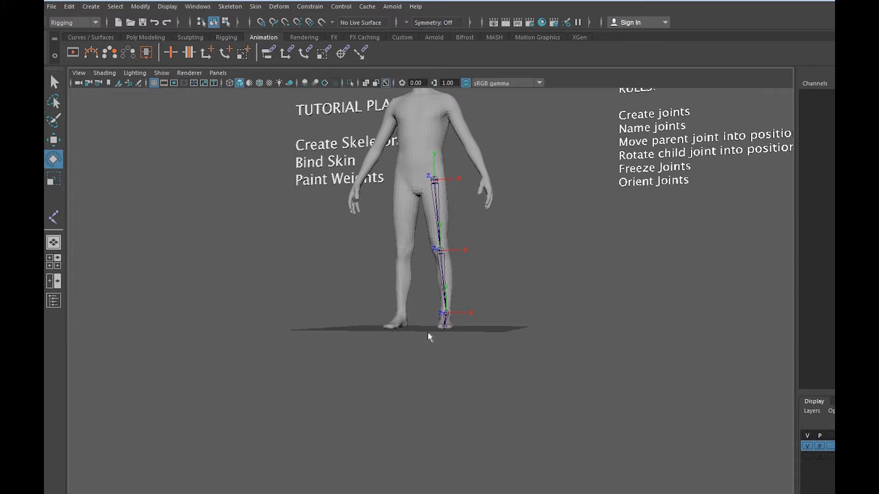
scroll(434, 244, up, 5)
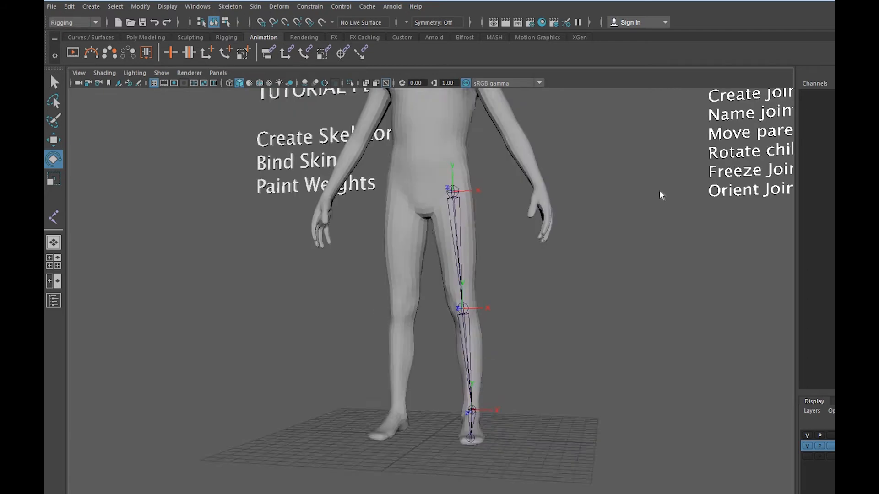
scroll(662, 195, down, 2)
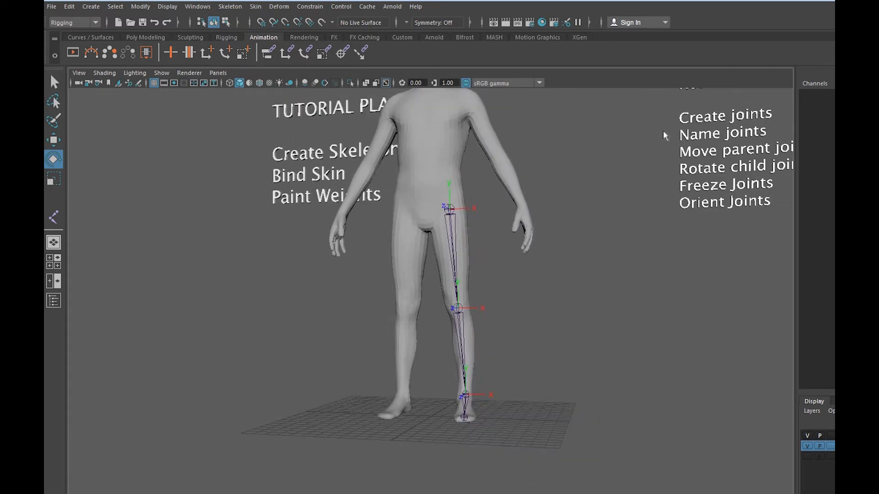
Step: Show the attributes of the L_Hip joint to check its name prefix
click(449, 209)
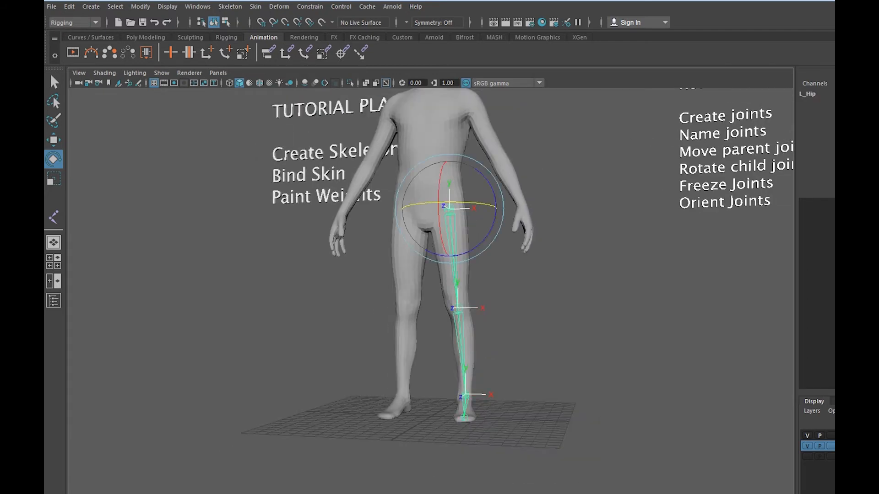
key(ctrl+a)
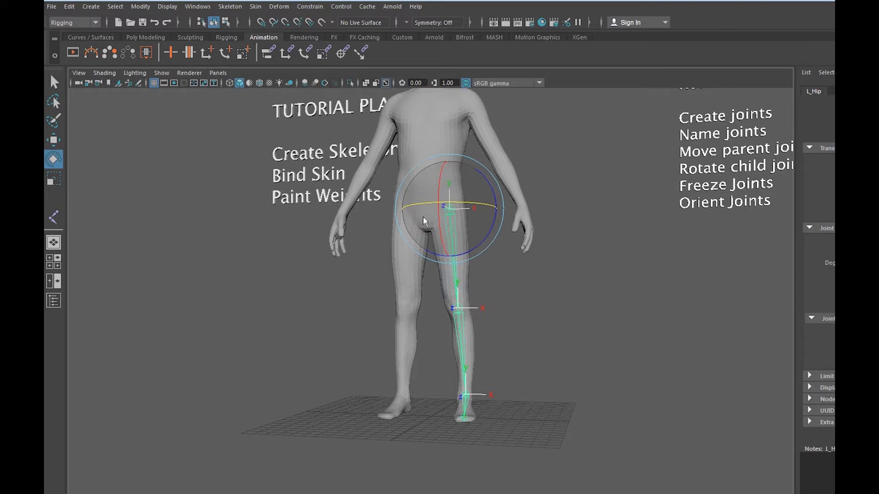
click(510, 278)
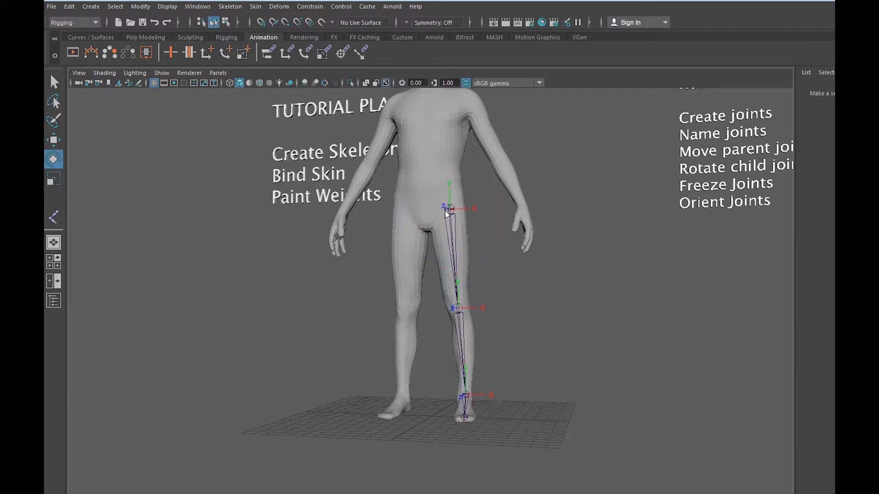
Step: Mirror the L_Hip joint chain across YZ with the Behavior function, replacing L_ with R_ in the names
click(446, 209)
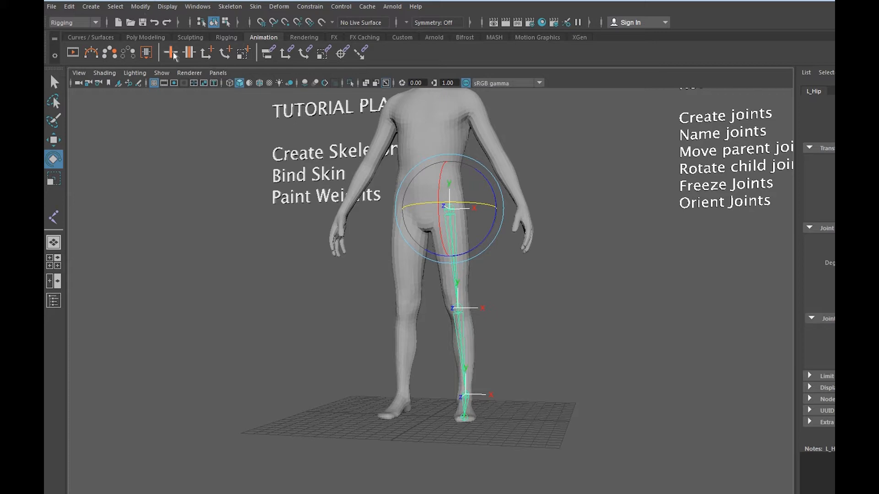
click(145, 8)
mouse_move(233, 9)
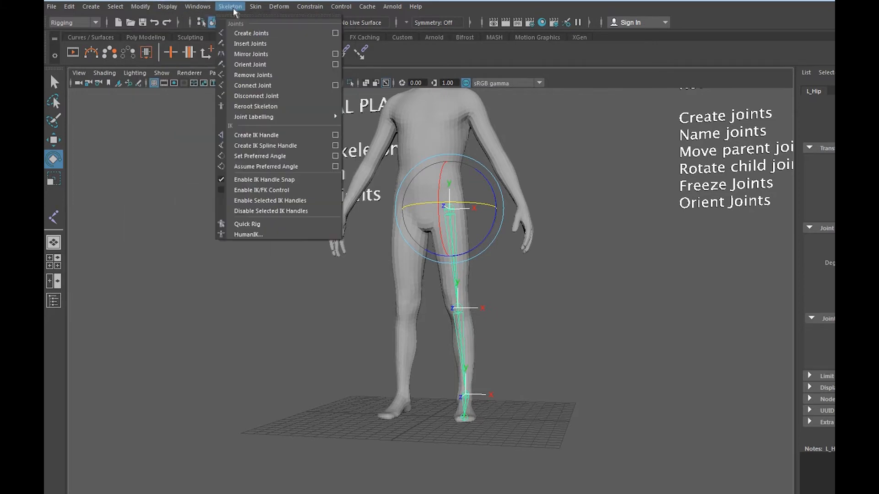
click(335, 54)
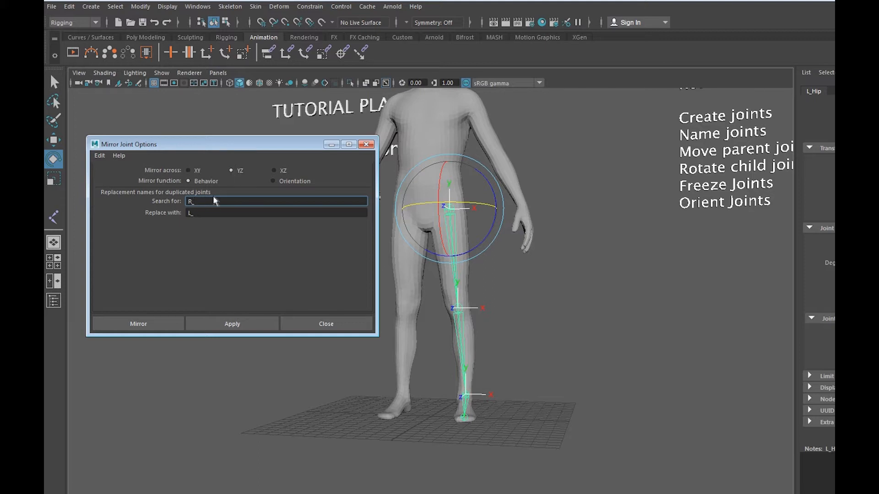
double_click(202, 203)
text(L_)
key(Tab)
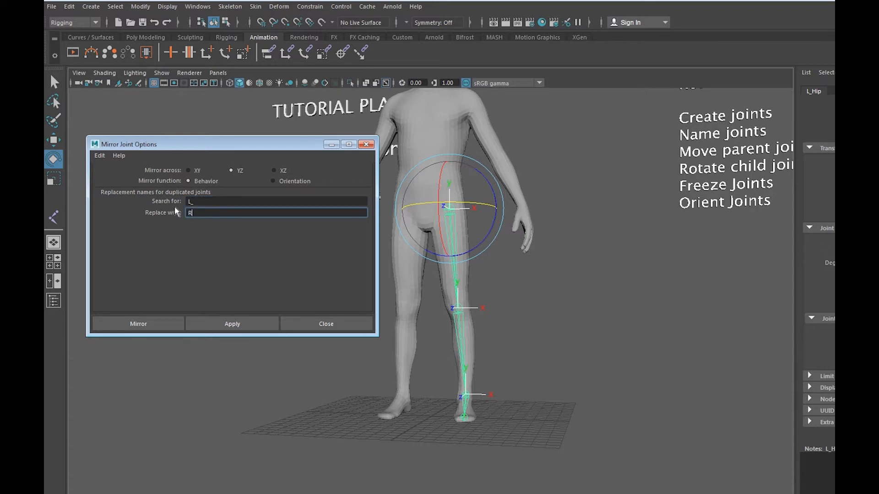
text(R_)
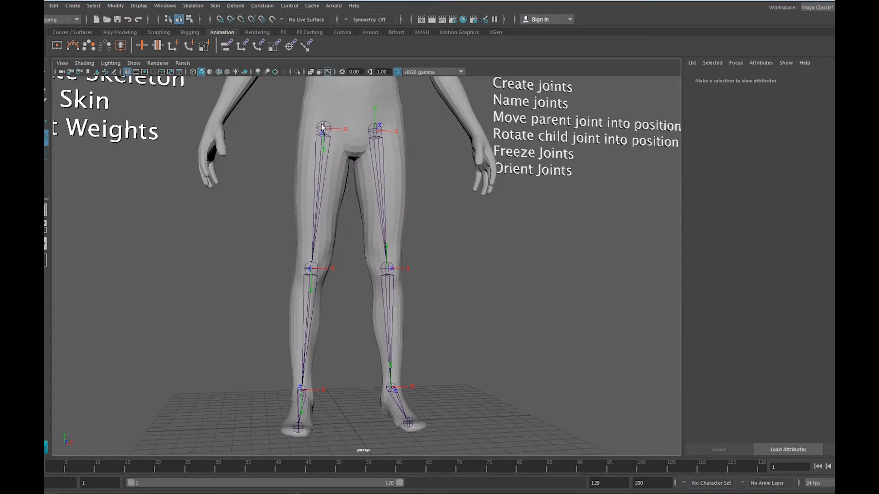
click(323, 128)
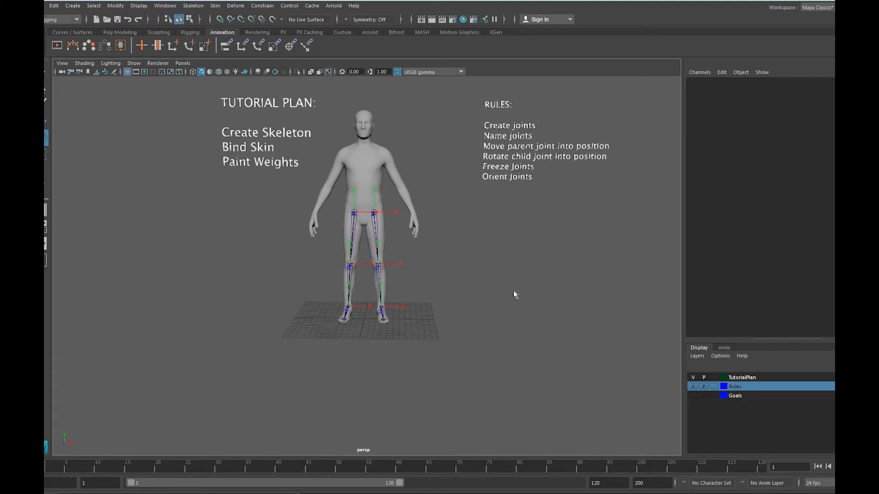
Step: Create a three-joint chain in the front view at the character's left shoulder, elbow and wrist
click(44, 233)
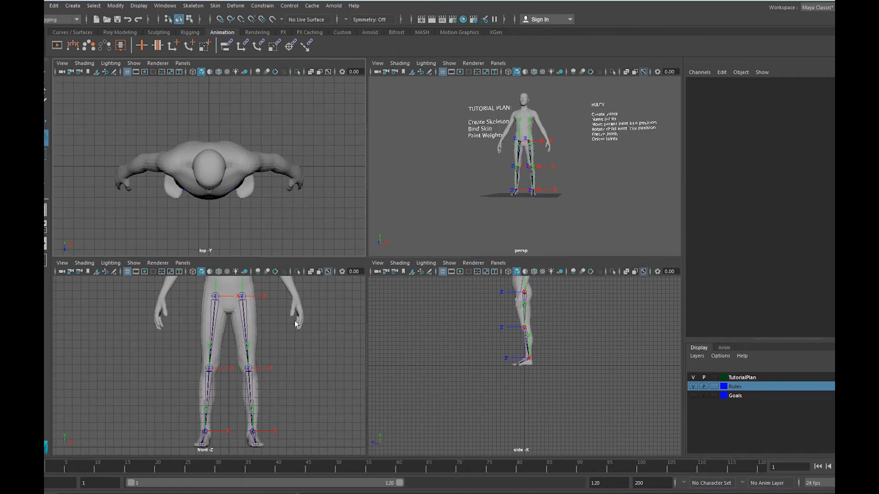
key(space)
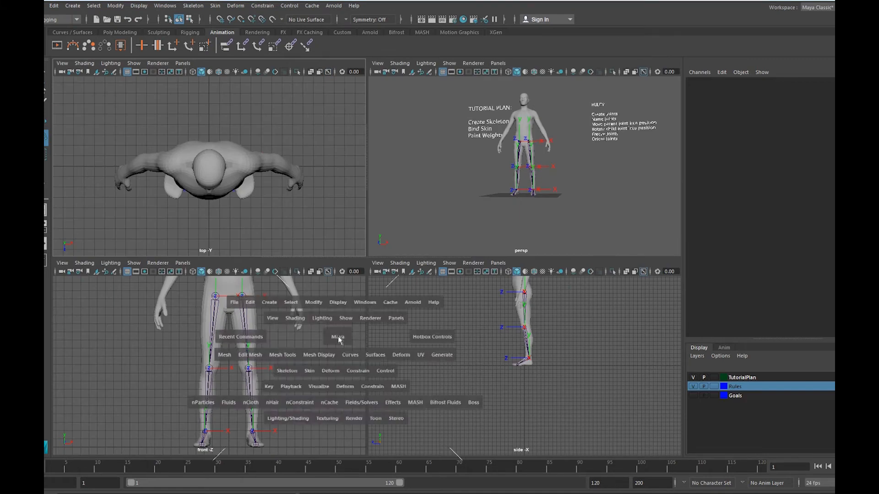
key(space)
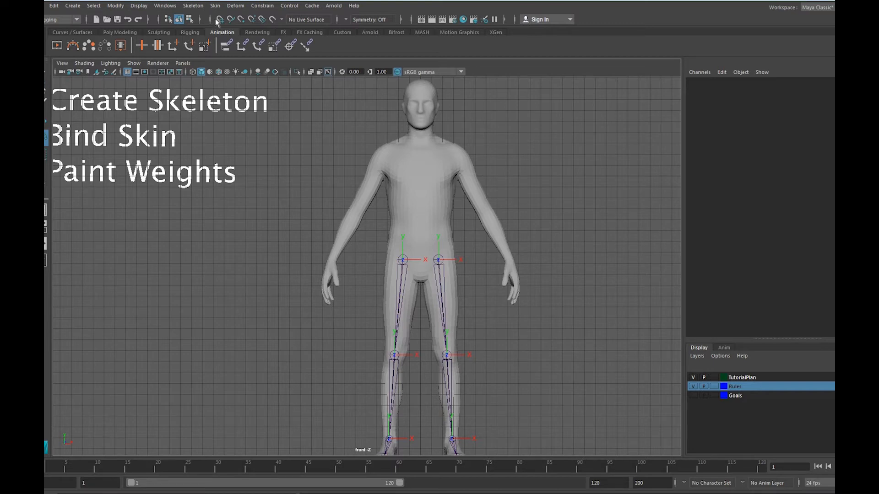
click(193, 6)
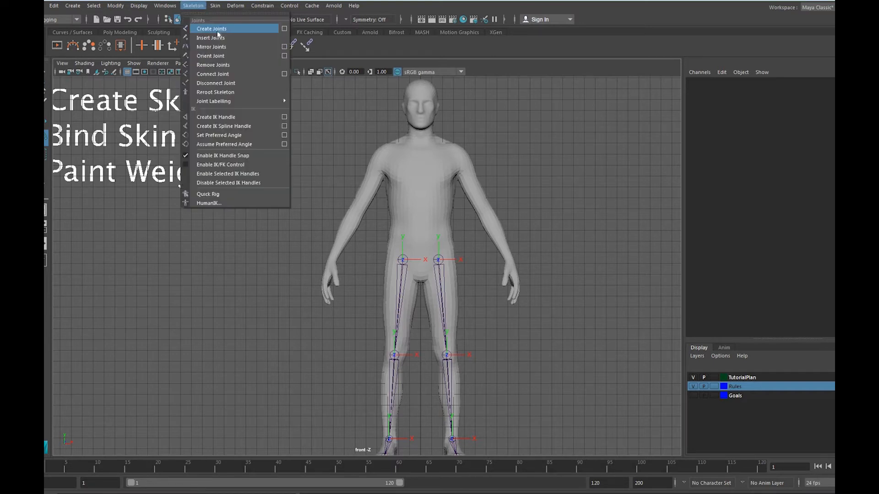
click(217, 29)
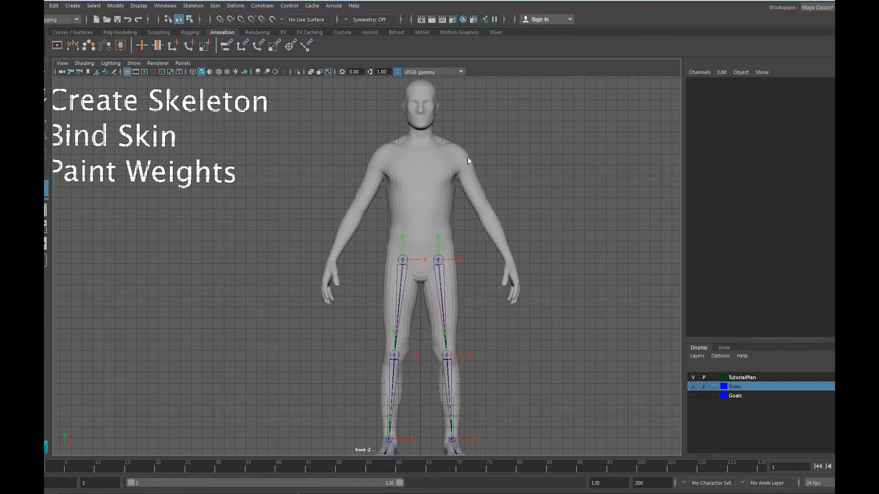
scroll(468, 158, up, 3)
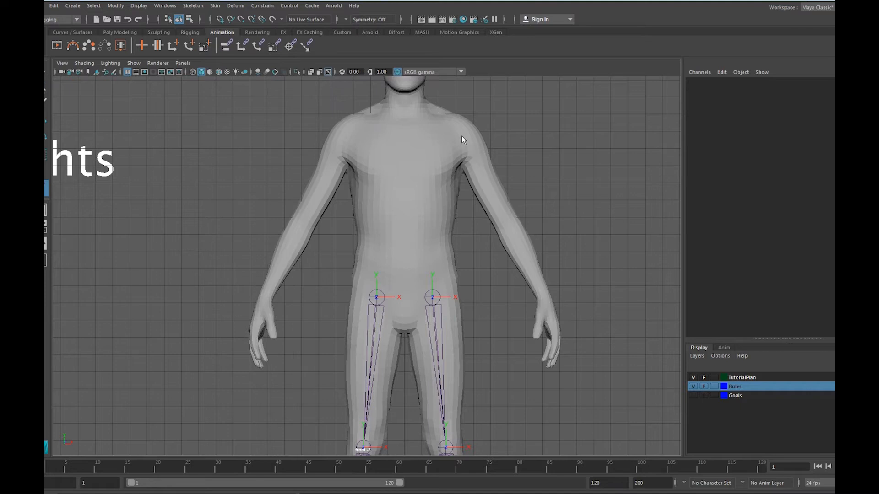
click(458, 133)
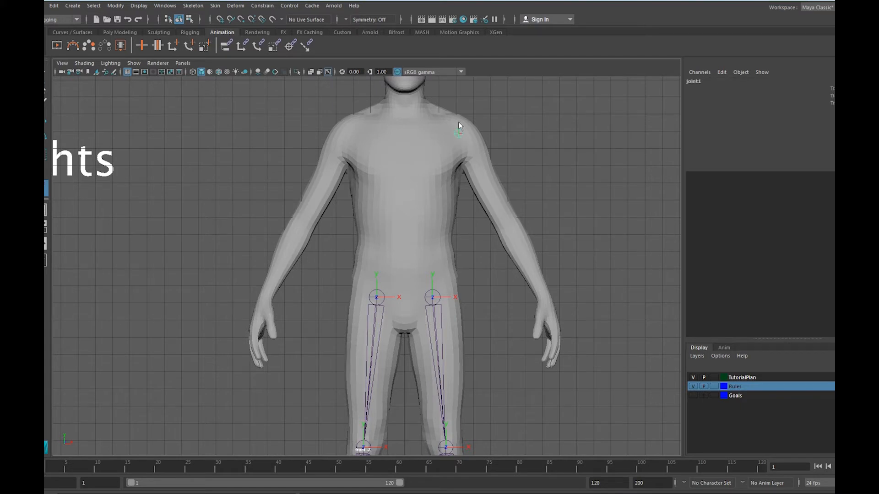
click(506, 222)
click(546, 304)
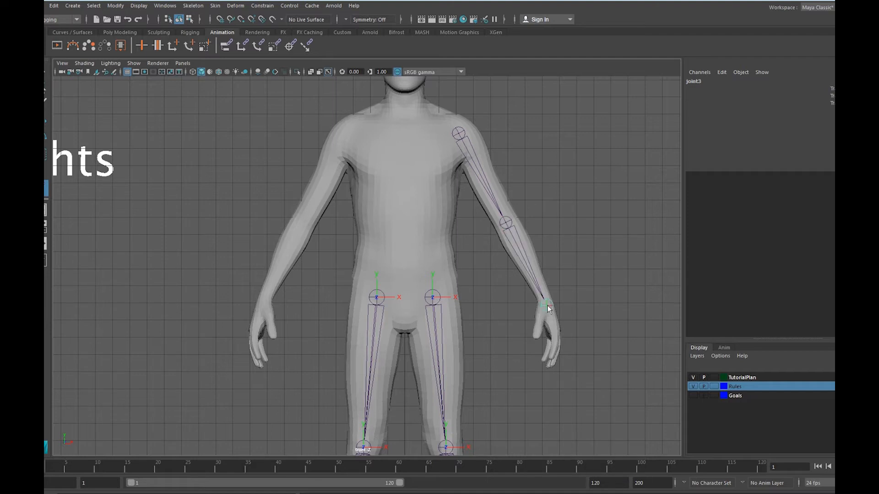
key(Return)
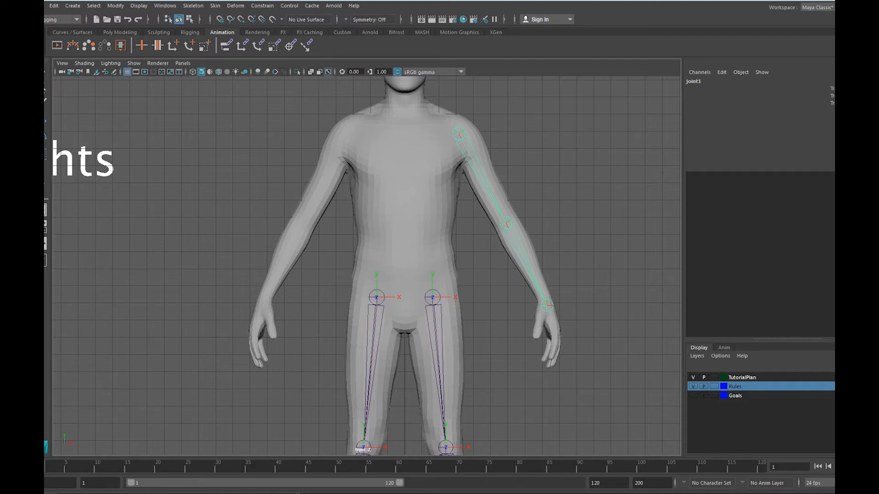
Step: Rename the root joint of the new arm chain L_Shoulder
key(ctrl+a)
drag(778, 101, 721, 93)
text(L_Shoul)
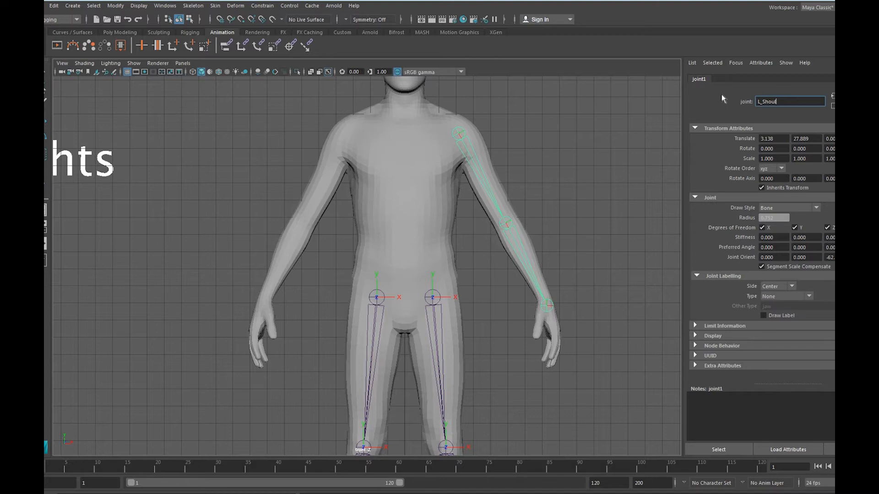
key(Return)
Step: Rename the arm's middle joint L_Elbow and its end joint L_Wrist
key(Down)
drag(778, 102, 705, 101)
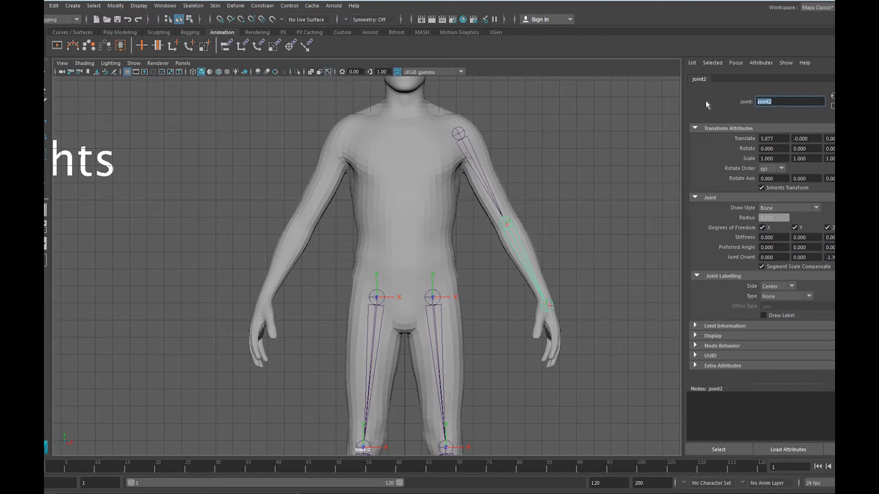
text(L_Elbow)
click(547, 305)
drag(778, 102, 679, 101)
text(L_Wrist)
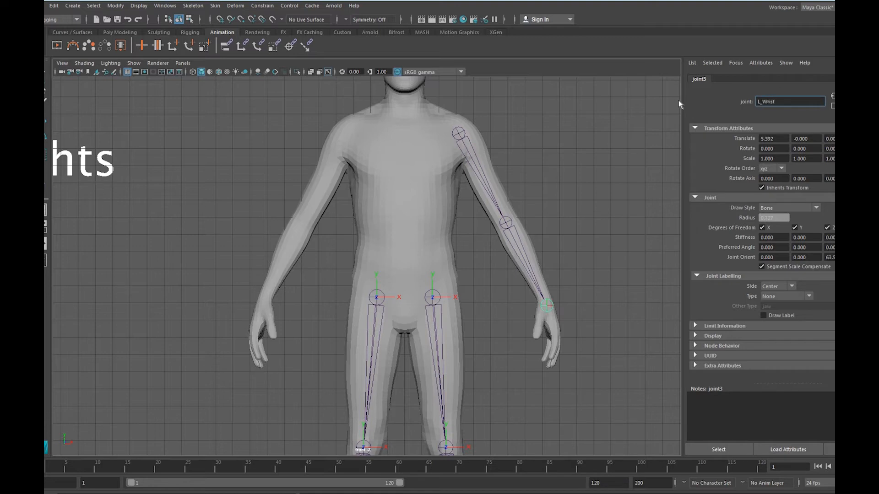
click(465, 134)
scroll(532, 133, down, 5)
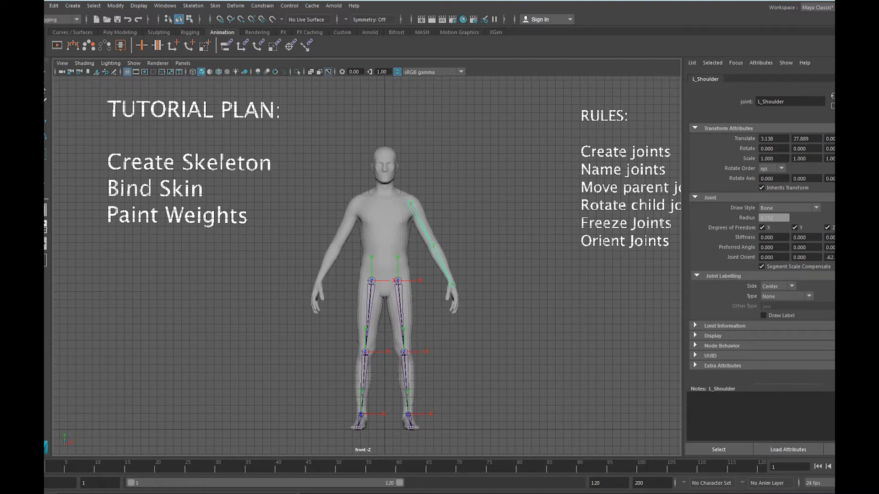
Step: Select L_Shoulder in the perspective view and move it in depth to Translate Z -0.464, inside the character's shoulder
key(space)
click(431, 226)
key(space)
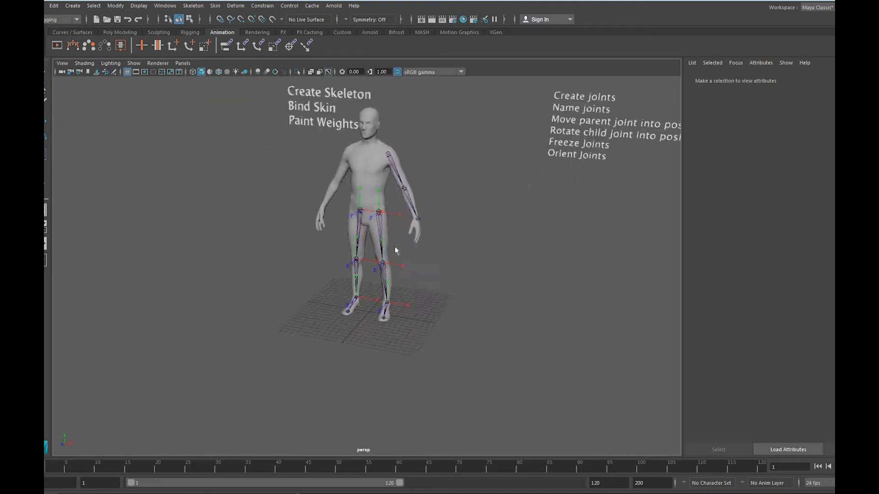
alt+drag(395, 247, 416, 245)
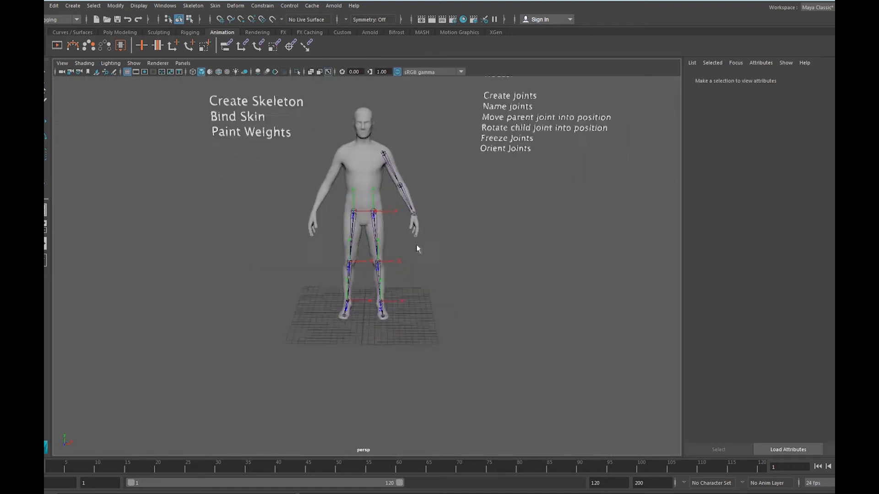
scroll(410, 217, up, 5)
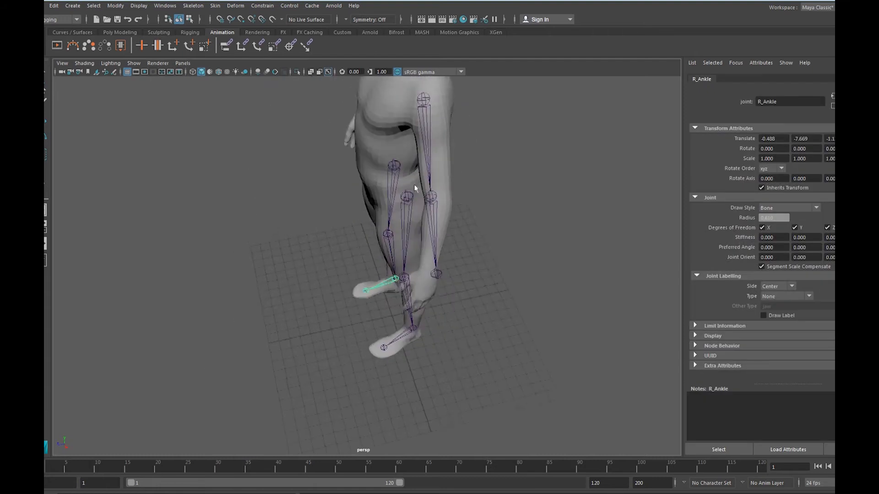
alt+drag(414, 184, 470, 108)
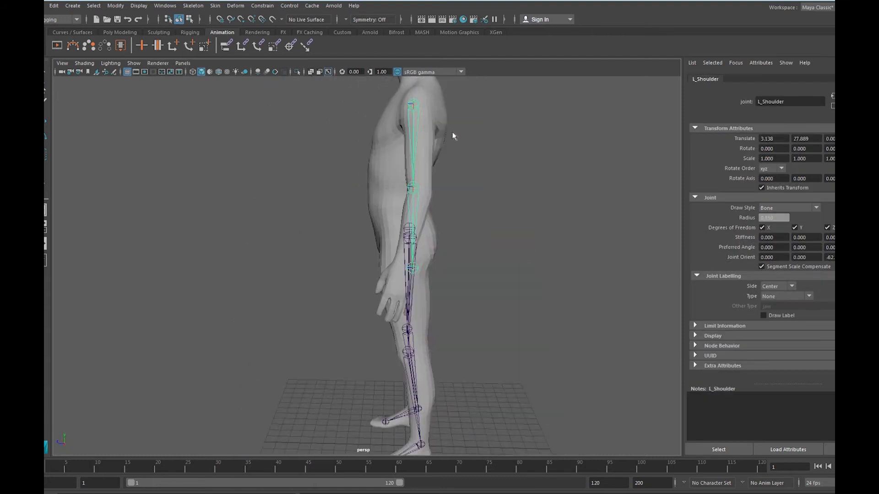
alt+drag(451, 143, 443, 168)
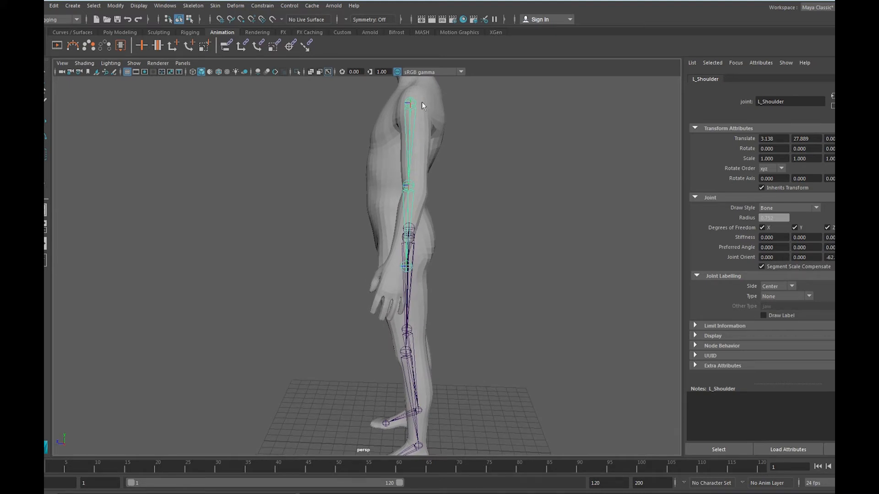
key(f)
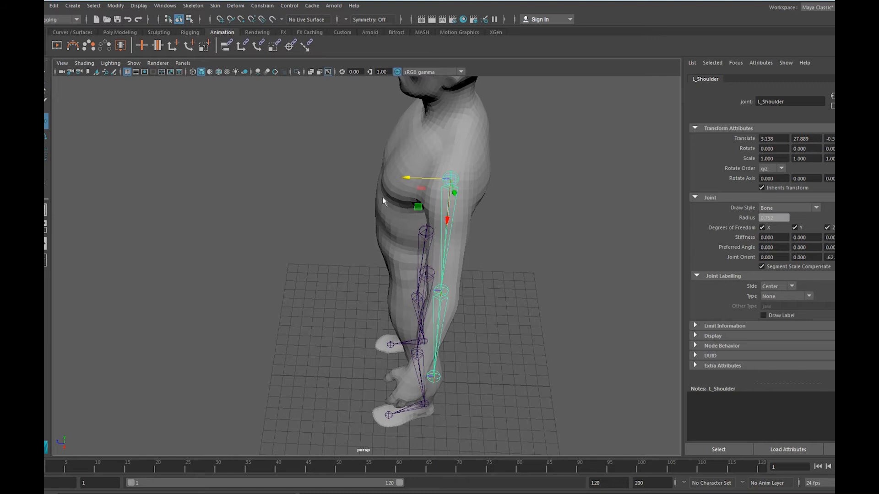
alt+drag(383, 197, 497, 160)
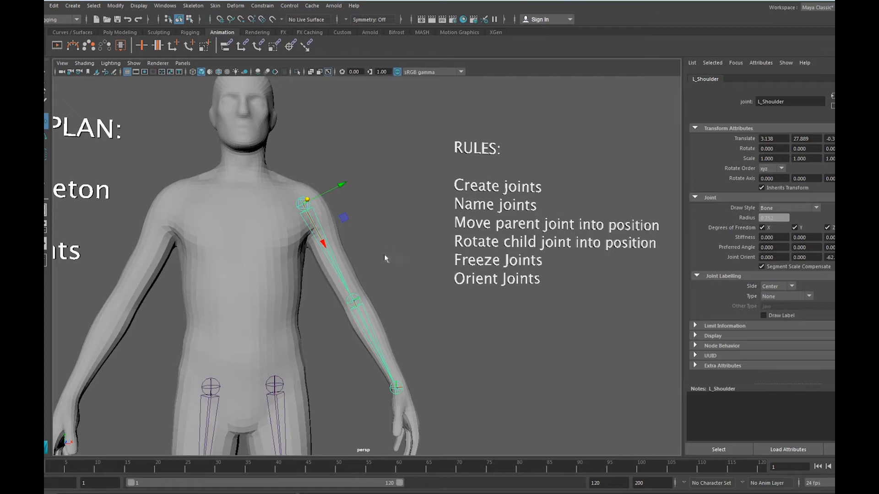
alt+drag(384, 254, 284, 318)
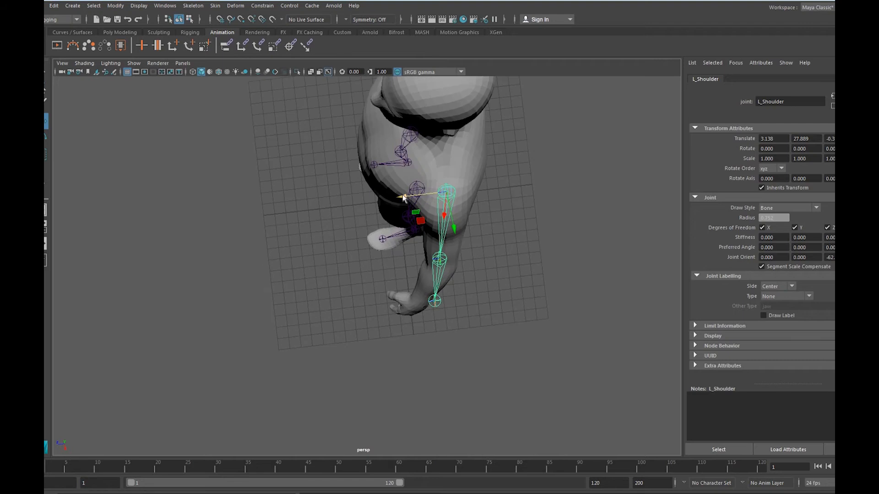
drag(405, 198, 371, 148)
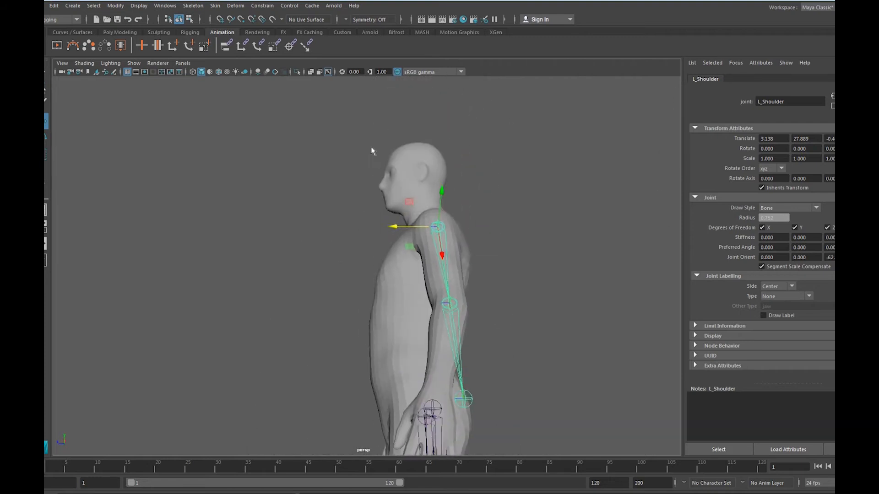
alt+drag(574, 179, 682, 191)
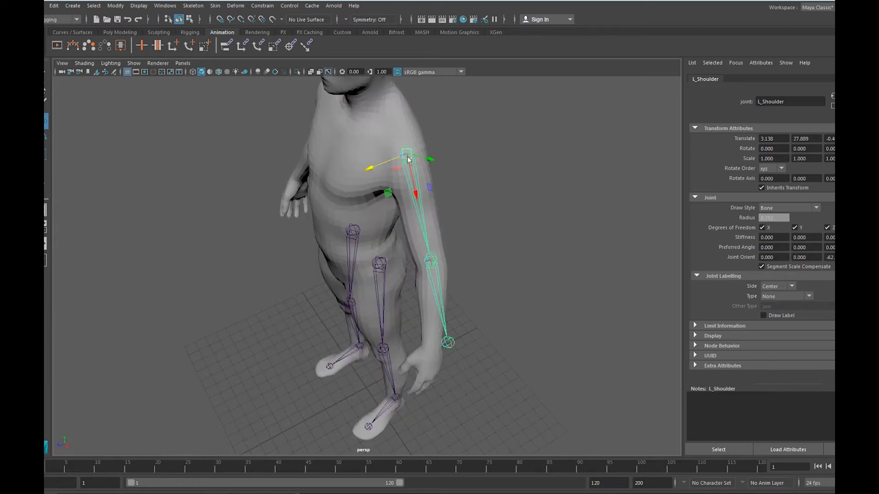
Step: Rotate the L_Shoulder joint about 3.4 degrees around Y to line the upper arm bone up with the mesh
click(408, 153)
key(e)
alt+drag(374, 168, 325, 196)
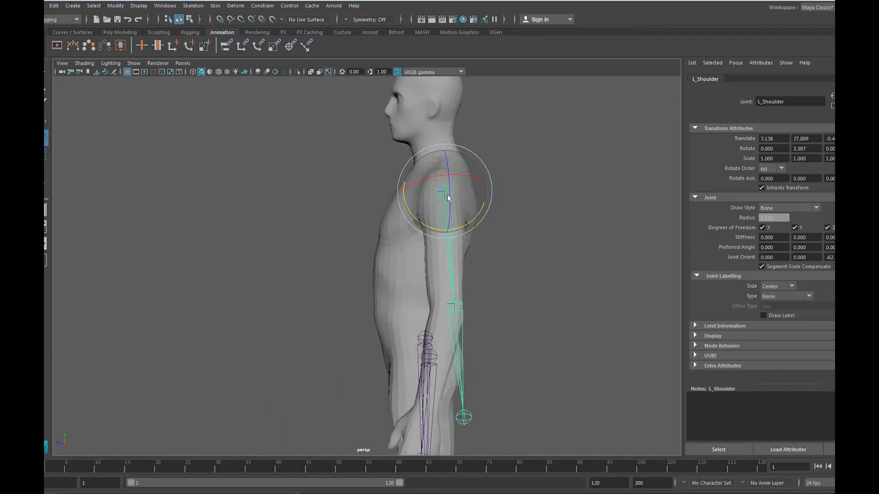
alt+right_drag(465, 192, 470, 308)
Step: Move the L_Elbow joint down along the arm to Translate X 6.395 so it sits at the mesh's elbow
click(472, 310)
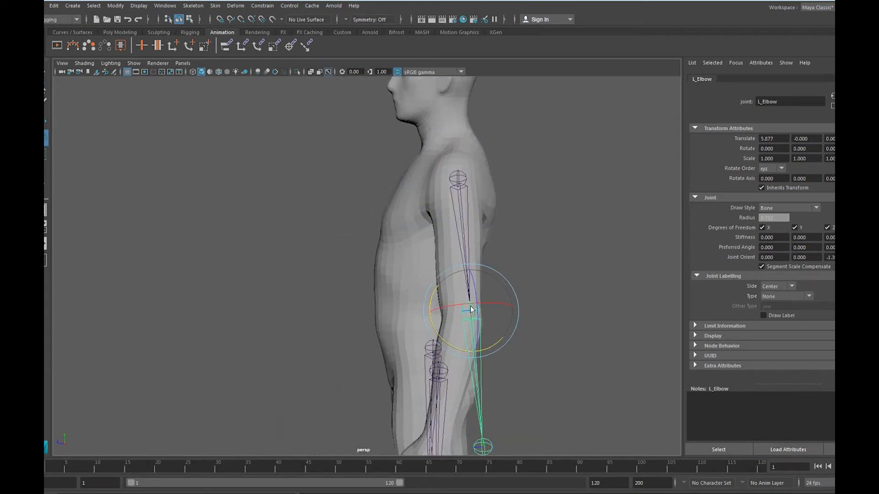
key(w)
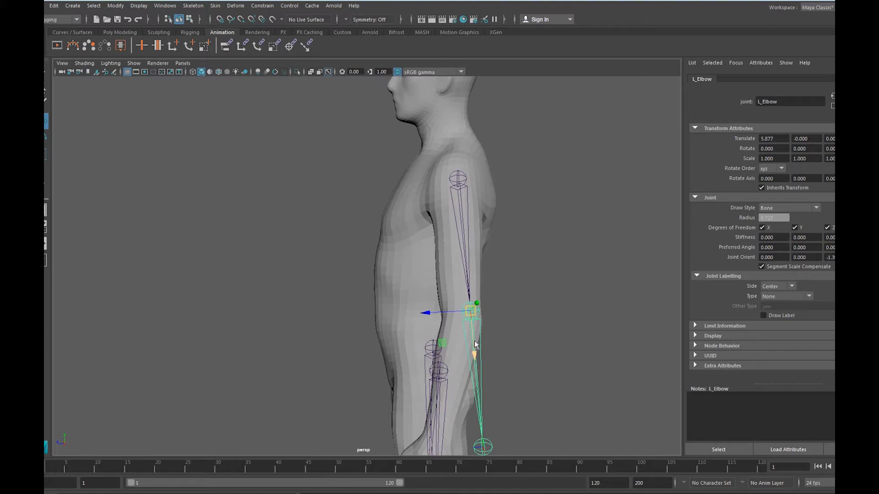
scroll(476, 343, up, 2)
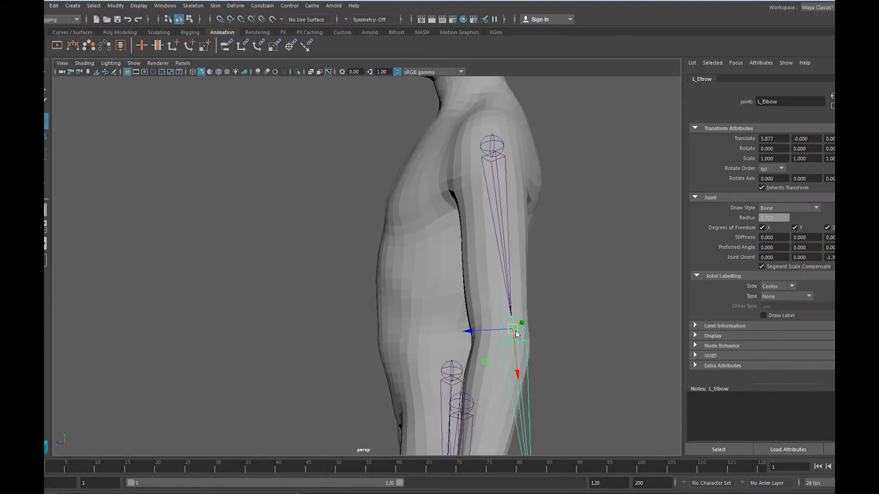
scroll(516, 334, down, 1)
key(e)
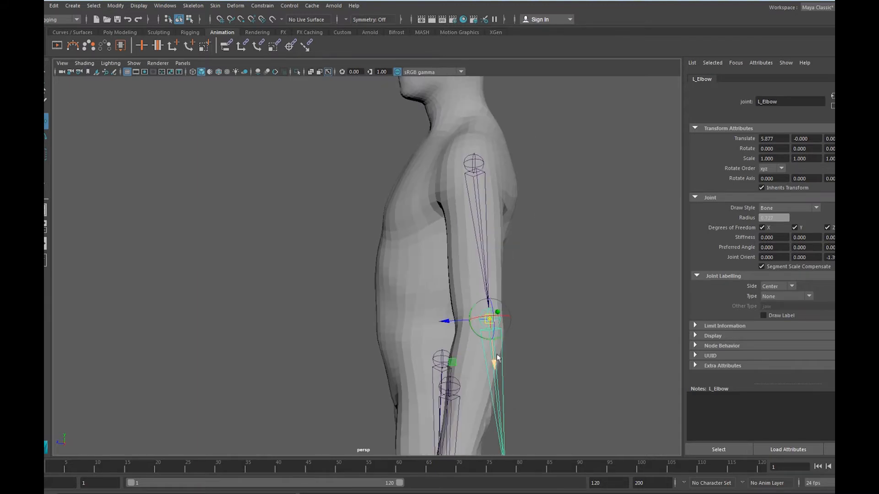
drag(493, 363, 496, 380)
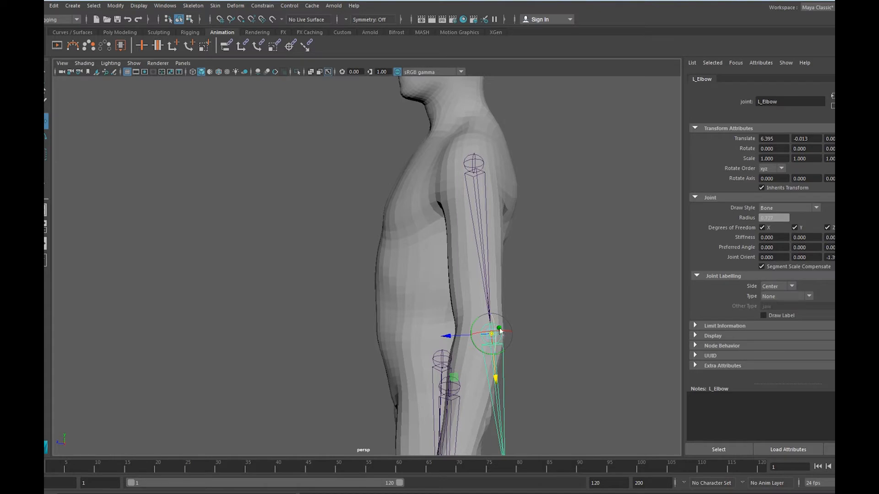
scroll(490, 239, down, 2)
alt+middle_drag(502, 343, 538, 312)
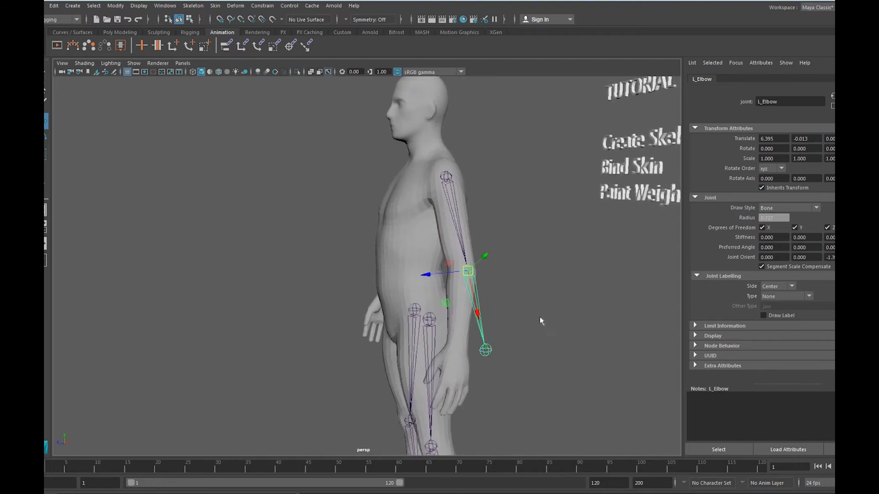
Step: Rotate the L_Elbow joint to about -21 degrees in Y so the forearm bone and wrist joint fit inside the arm
alt+drag(540, 315, 451, 261)
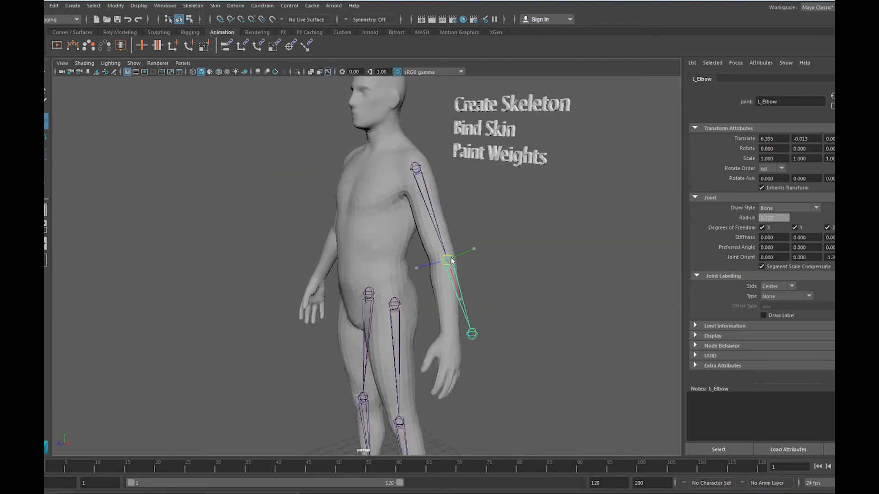
key(e)
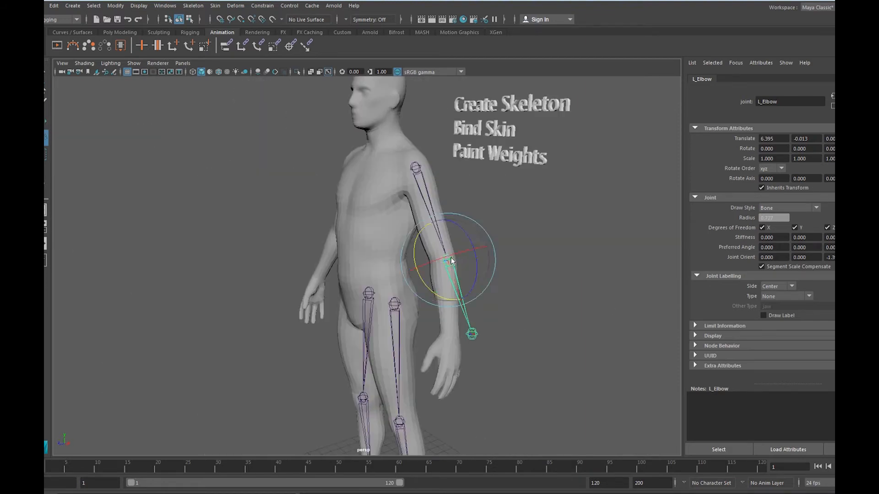
drag(451, 261, 451, 304)
alt+drag(406, 333, 387, 280)
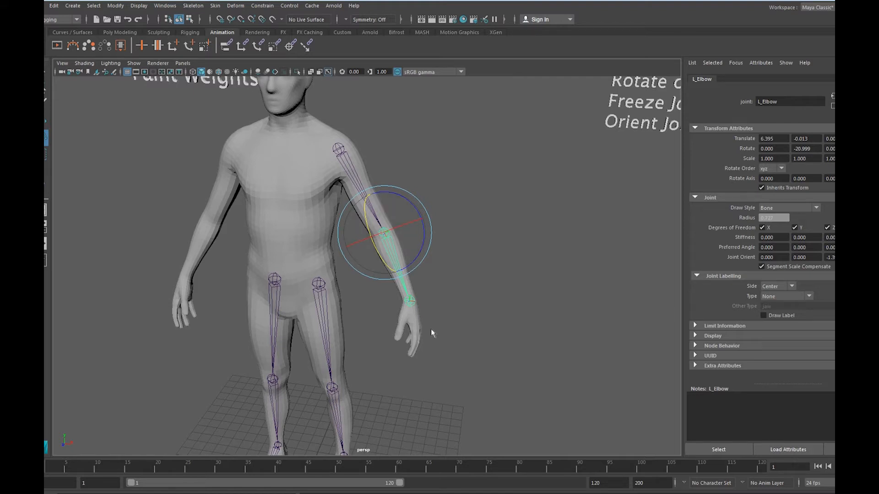
scroll(430, 329, up, 5)
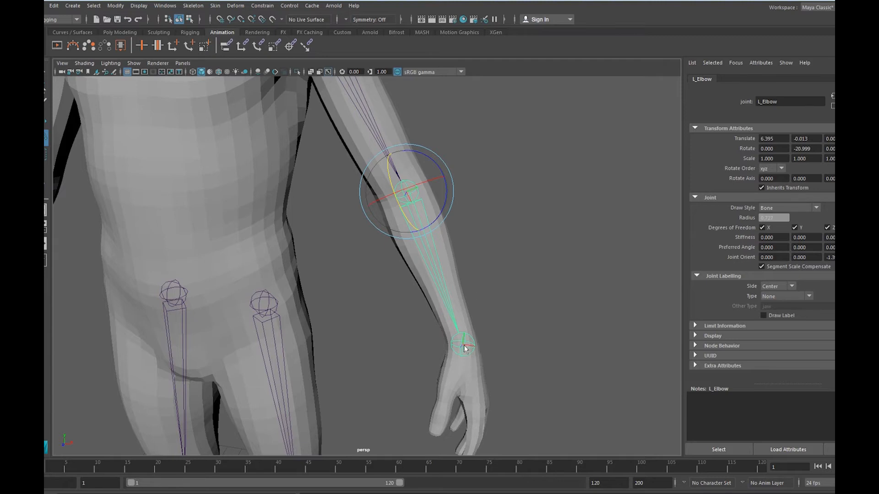
scroll(462, 346, down, 1)
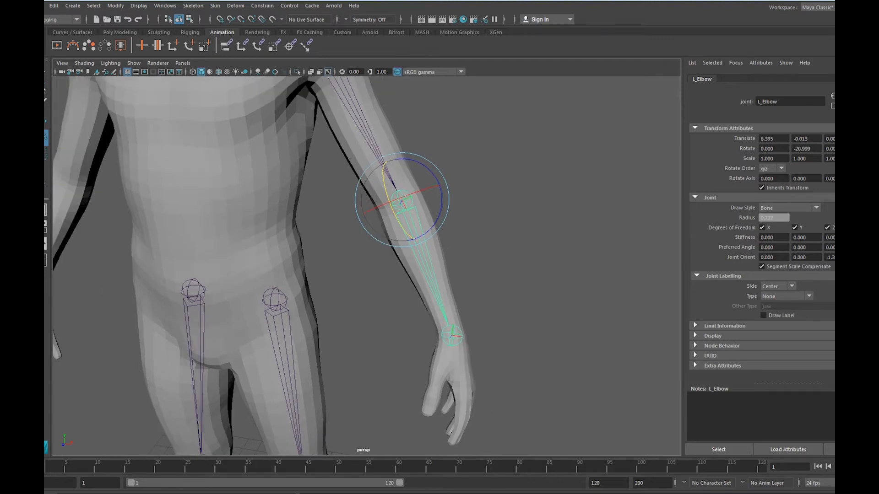
Step: Show the Channel Box and freeze the transformations of the left arm chain from L_Shoulder
key(ctrl+a)
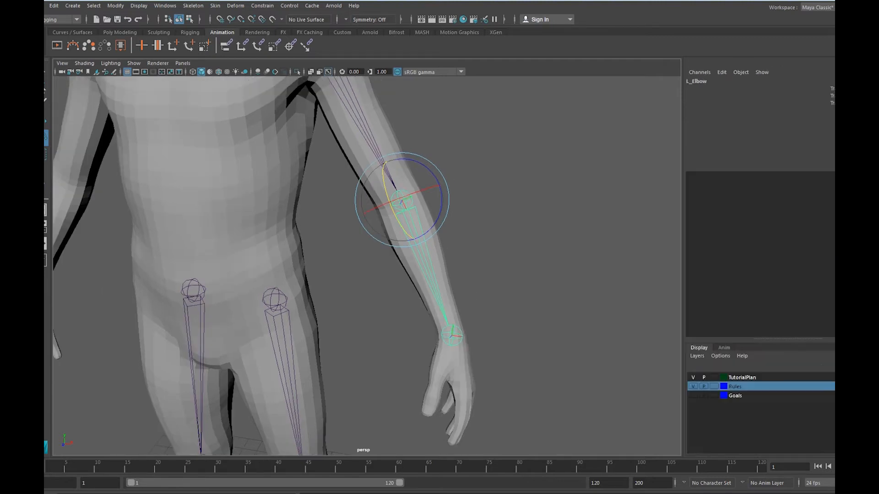
click(463, 193)
scroll(462, 193, down, 2)
scroll(466, 191, down, 3)
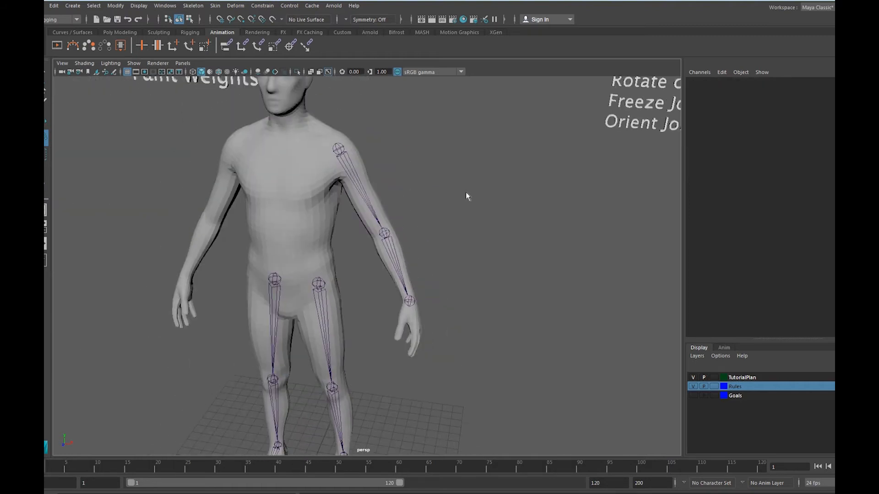
alt+drag(461, 194, 486, 172)
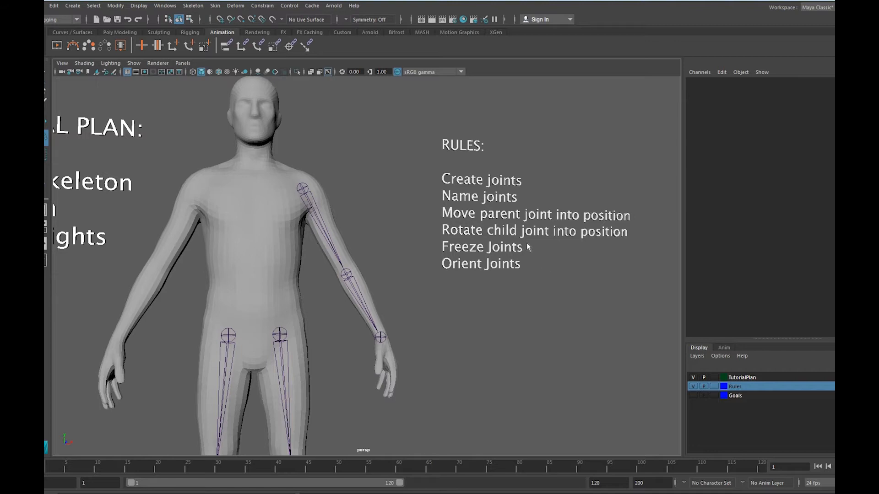
click(347, 275)
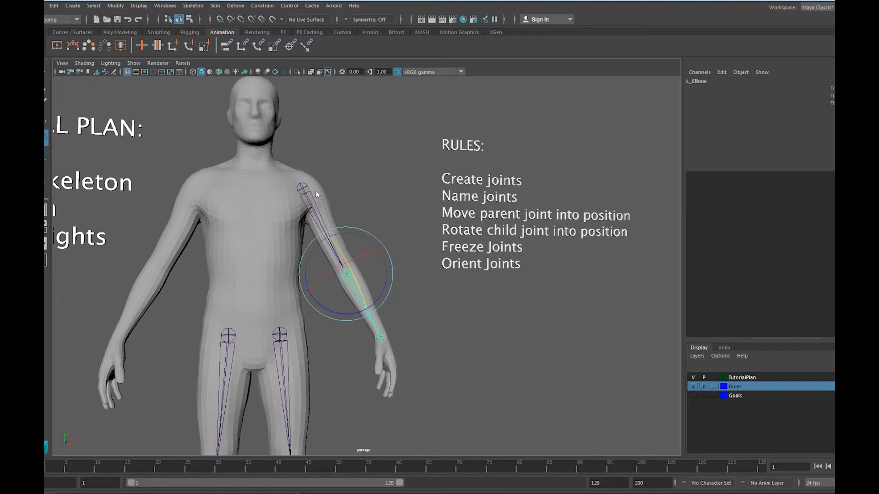
click(304, 190)
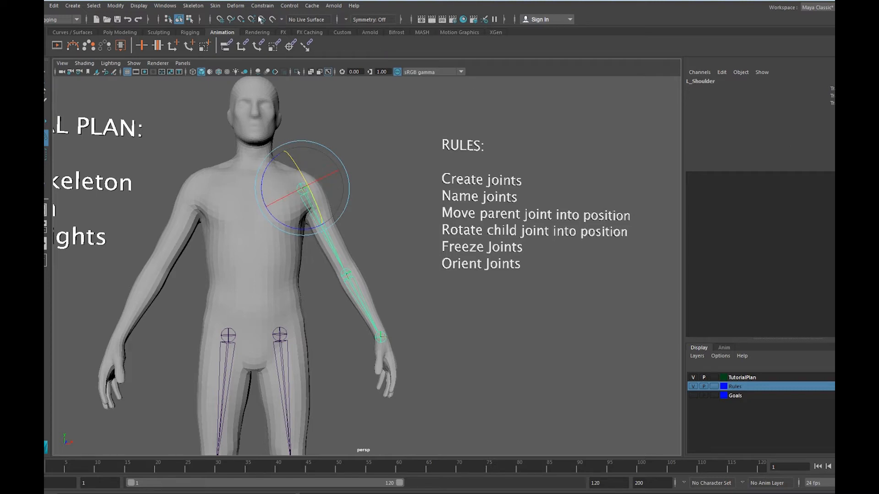
click(115, 5)
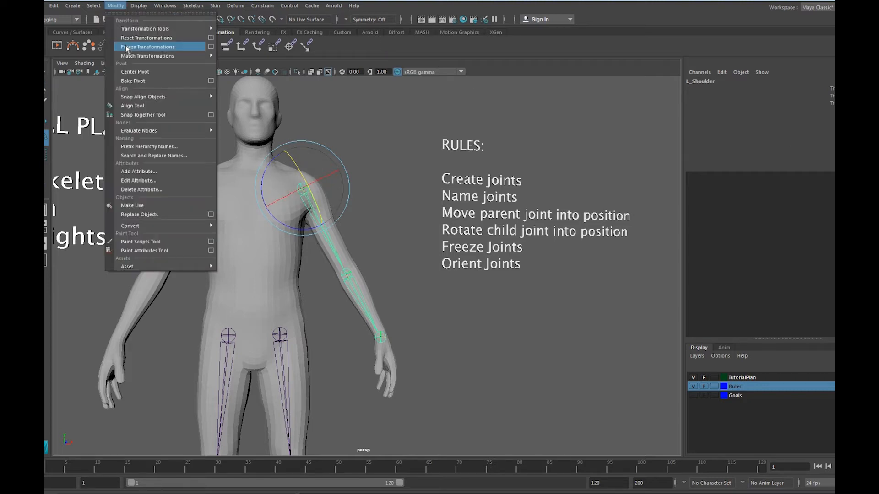
click(127, 47)
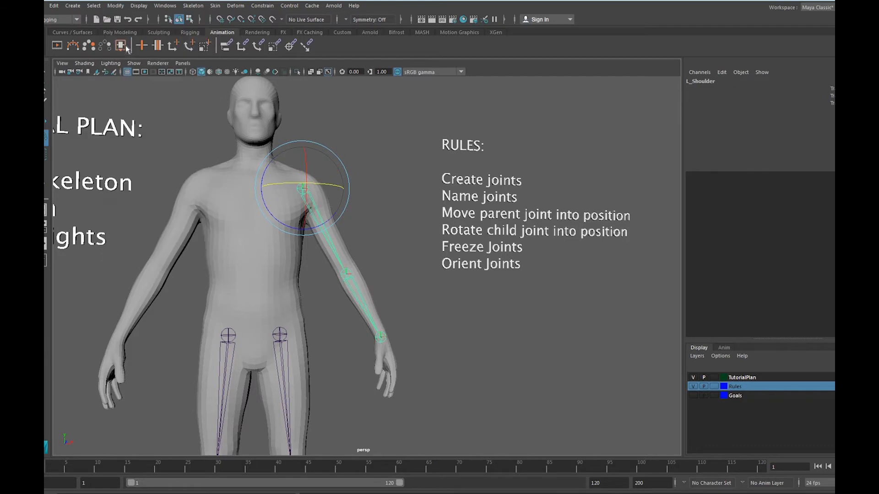
Step: Orient the L_Shoulder joint and its children with secondary axis X and secondary axis world orientation +Z
click(346, 276)
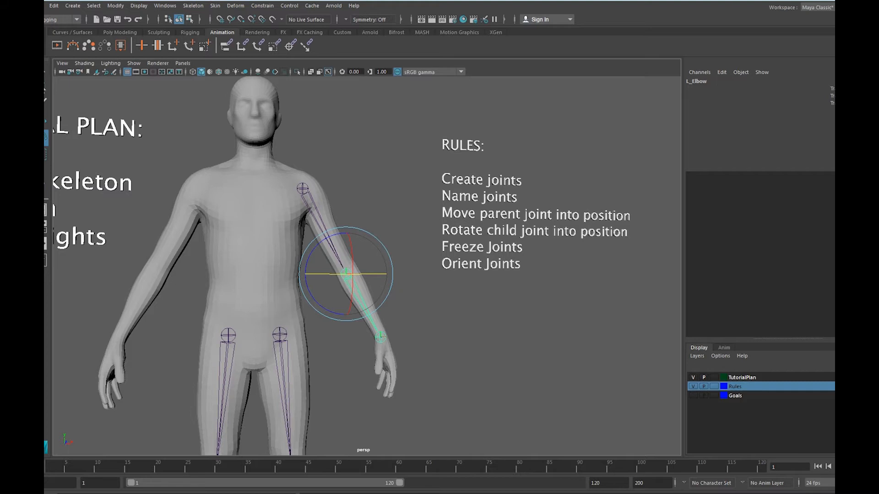
key(Down)
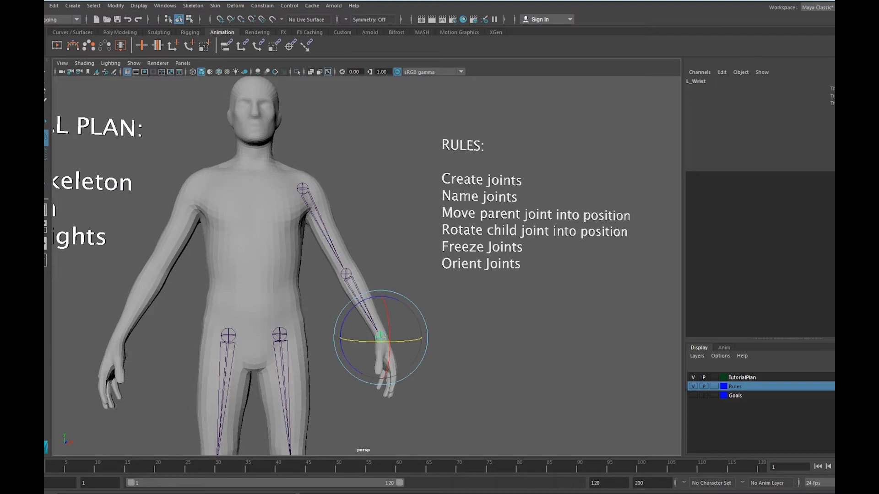
click(305, 190)
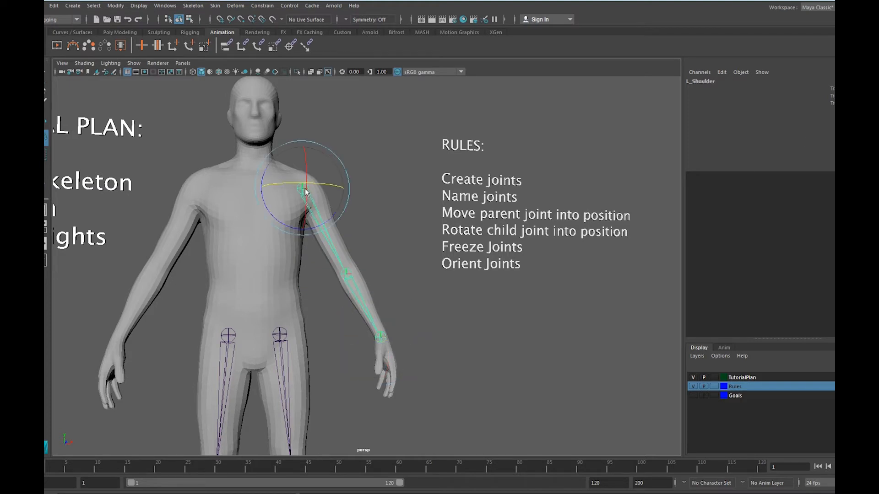
click(114, 6)
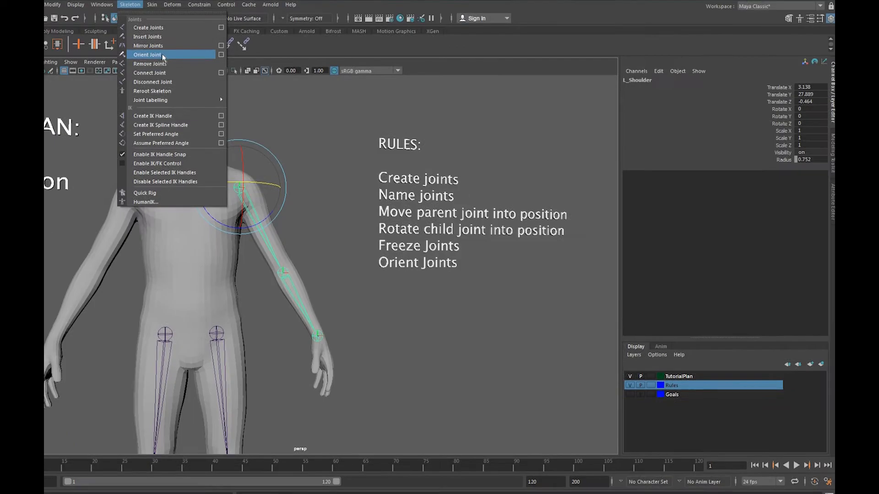
click(222, 55)
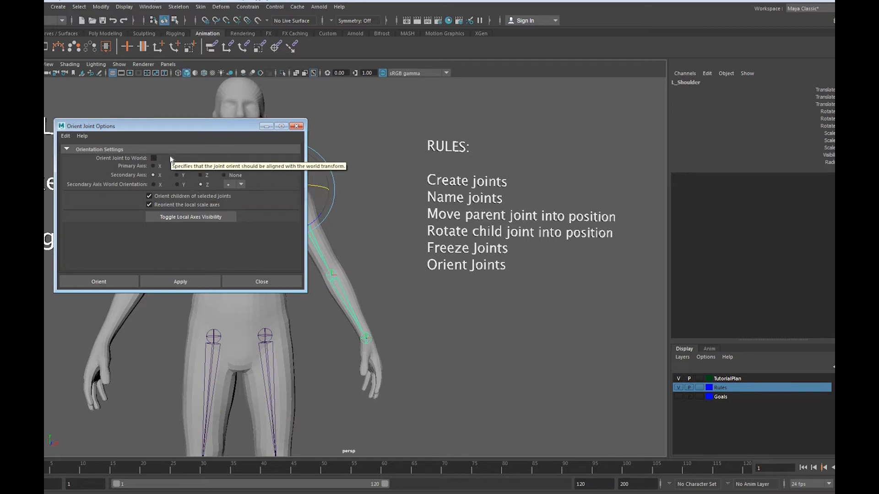
click(110, 284)
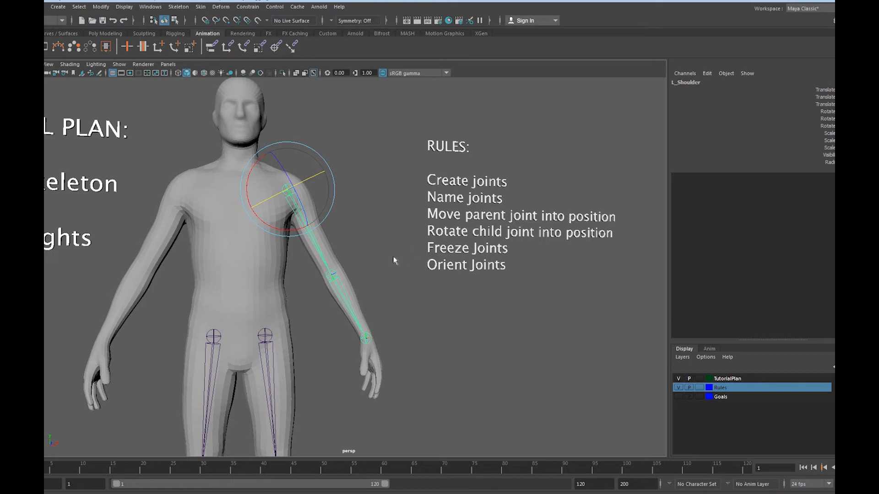
Step: Mirror the L_Shoulder joint chain across YZ with the Behavior function, replacing L_ with R_ in the duplicated joint names
alt+drag(410, 249, 383, 257)
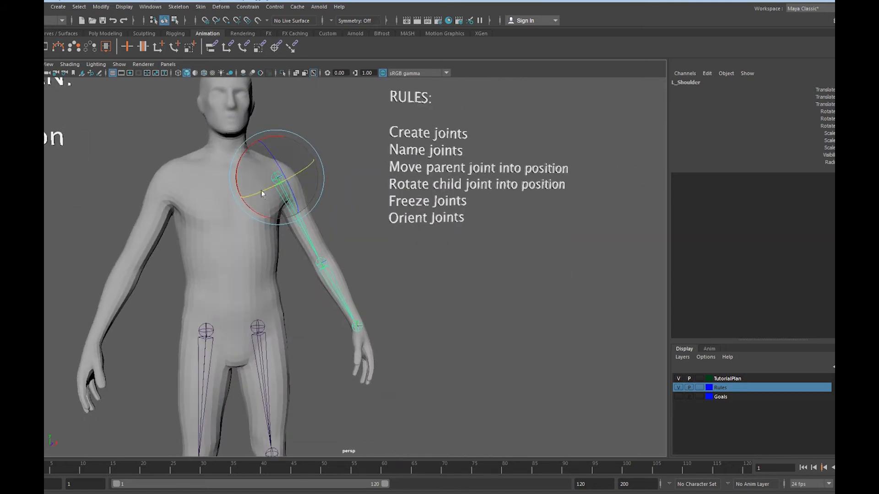
click(363, 308)
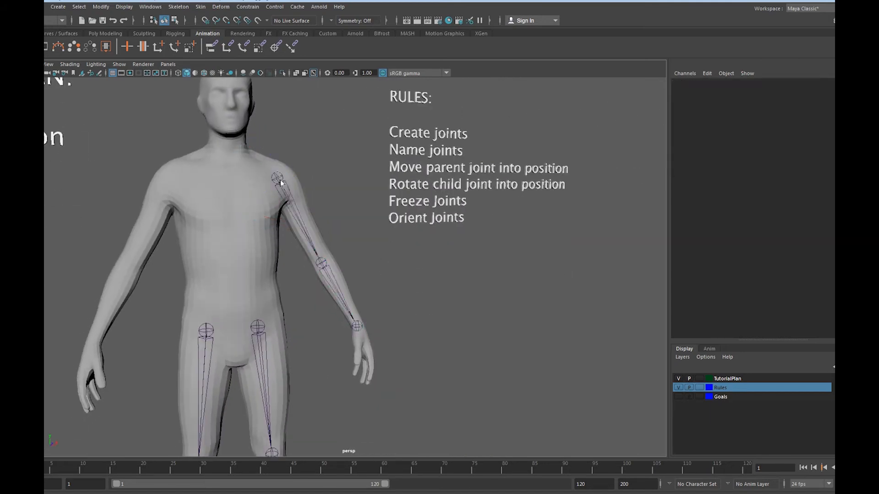
click(278, 178)
click(386, 276)
click(277, 179)
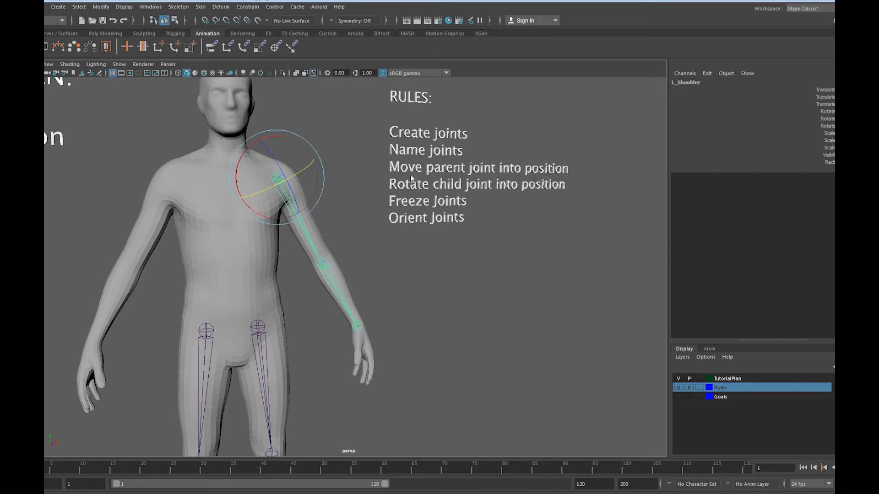
key(ctrl+a)
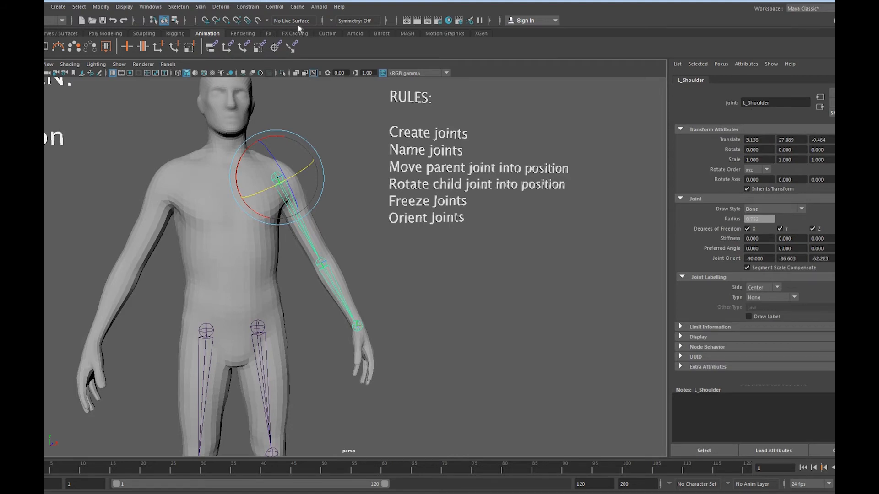
click(178, 6)
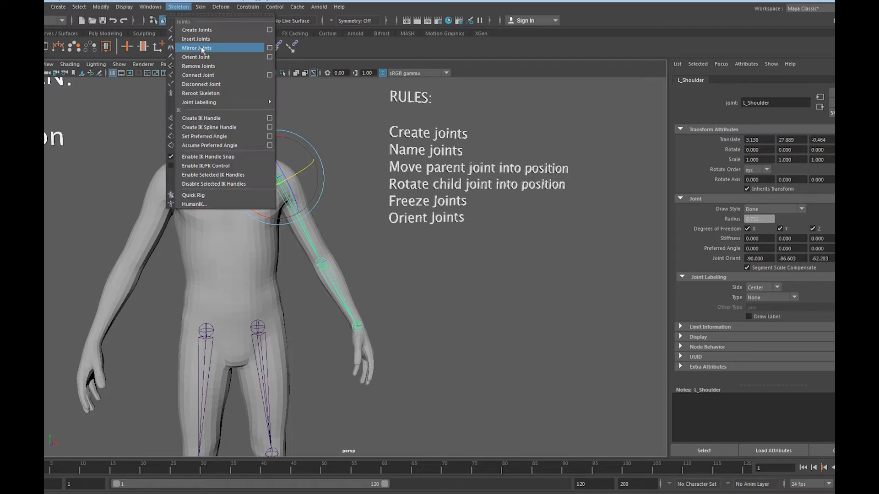
click(269, 48)
click(153, 177)
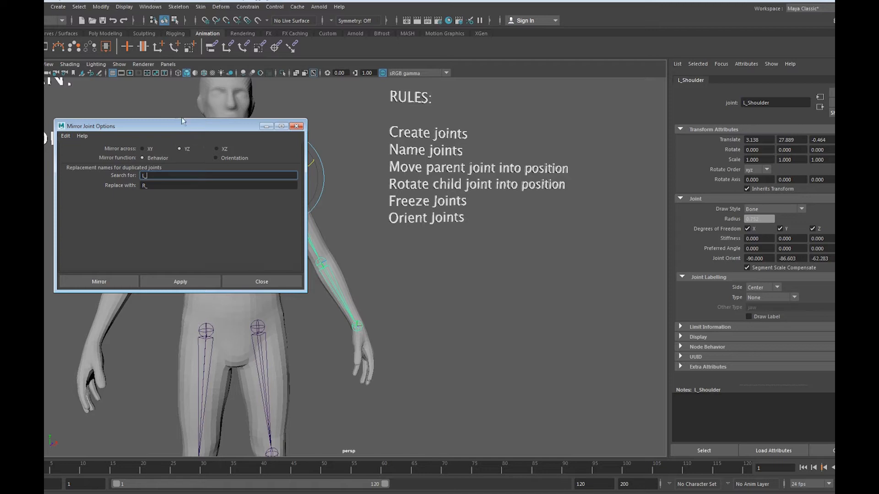
click(108, 281)
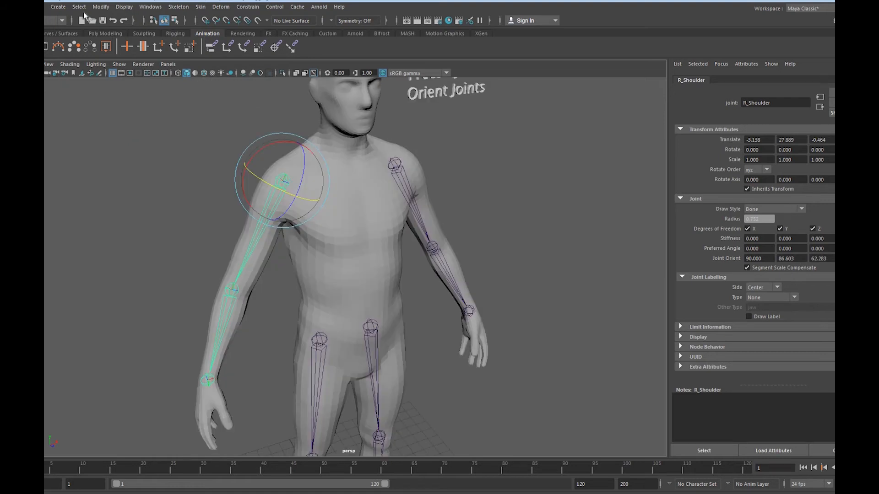
Step: Freeze the transformations of the mirrored R_Shoulder arm chain and orient its joints
click(100, 7)
click(115, 49)
click(176, 7)
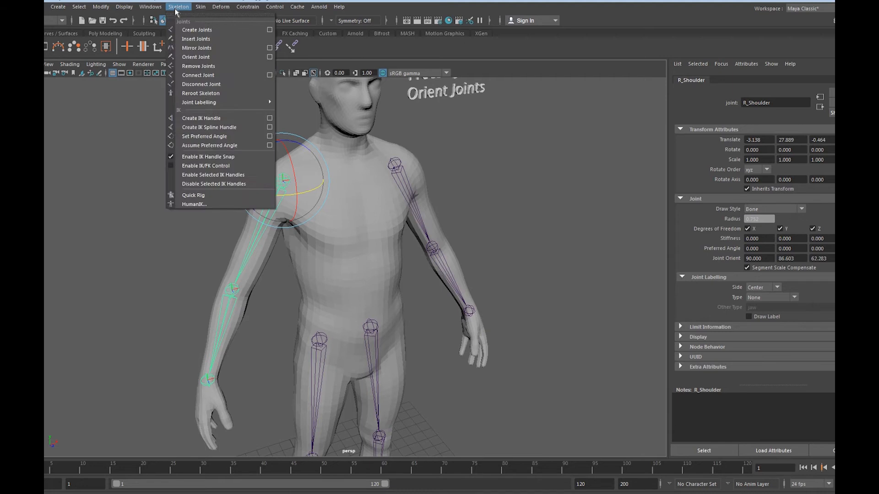
click(194, 57)
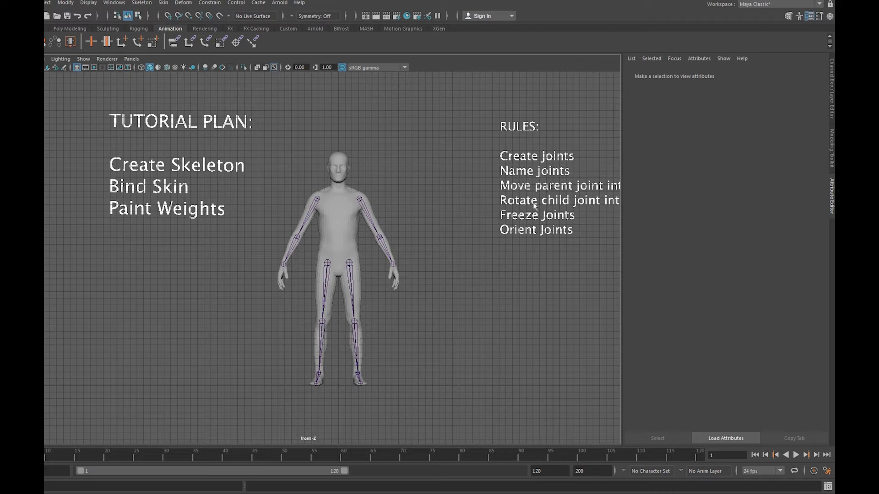
Step: Create a six-joint spine chain up the body's centre in the front view, from the pelvis to the base of the neck
scroll(372, 273, up, 3)
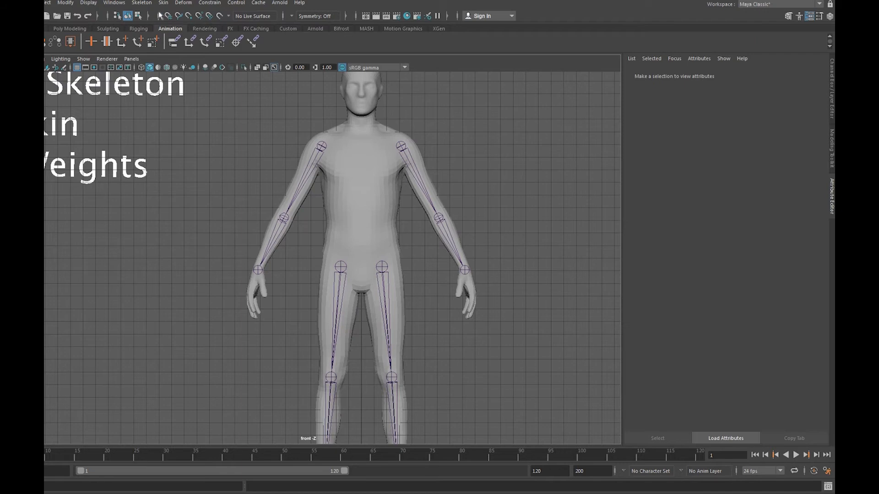
click(148, 5)
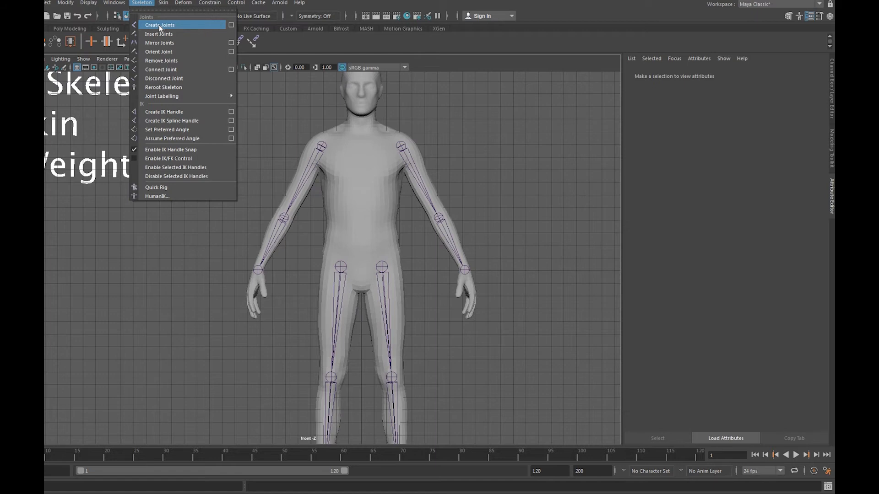
click(159, 24)
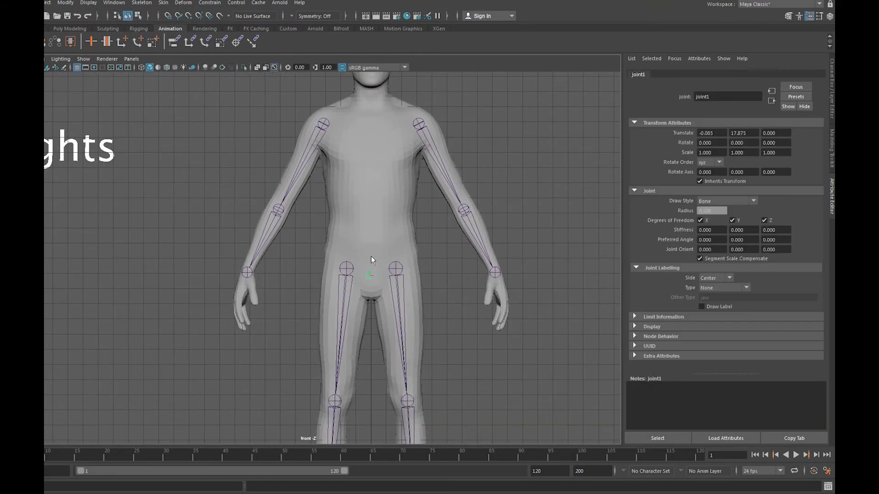
click(371, 256)
drag(371, 242, 370, 224)
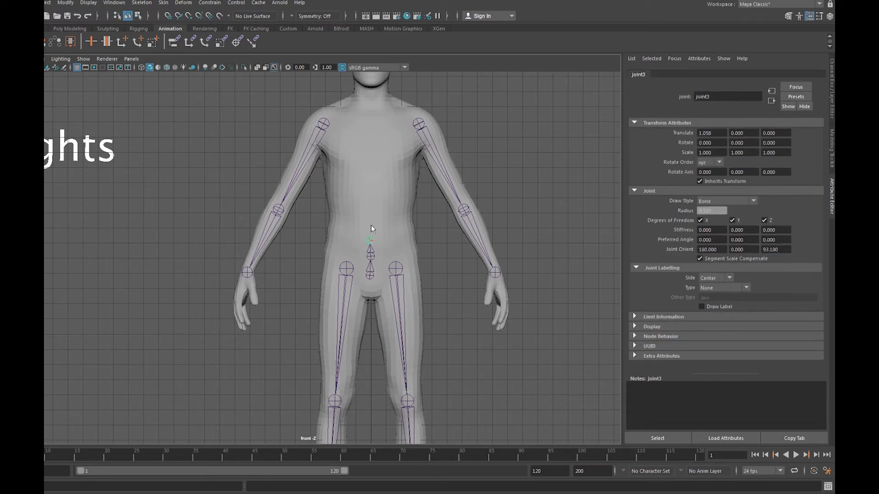
click(370, 168)
click(370, 168)
click(370, 111)
key(Return)
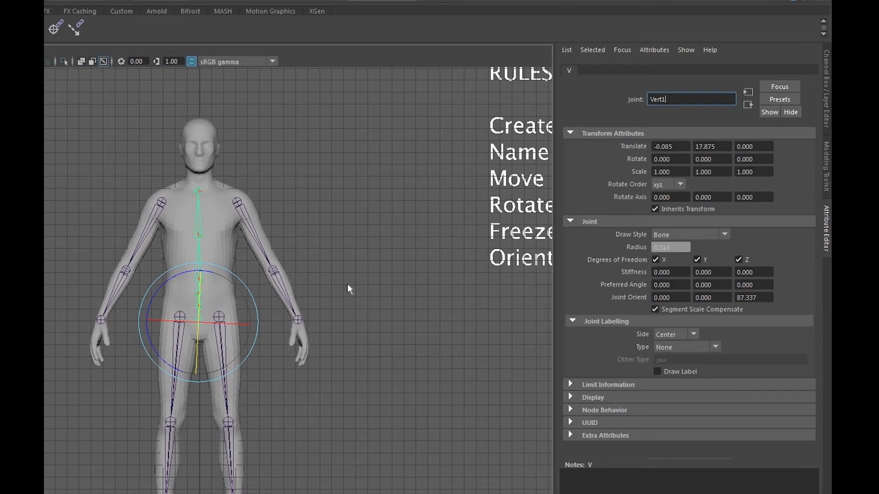
Step: Name the lowest three spine joints Vert1, Vert2 and Vert3, going upward from the pelvis
click(347, 286)
click(198, 306)
drag(693, 98, 606, 97)
text(Vert2)
click(198, 293)
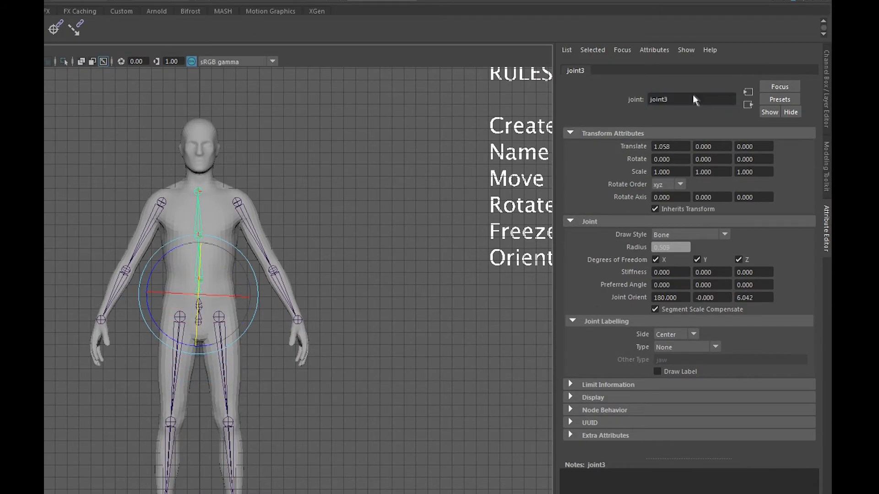
drag(693, 99, 606, 98)
text(Vert3)
click(202, 309)
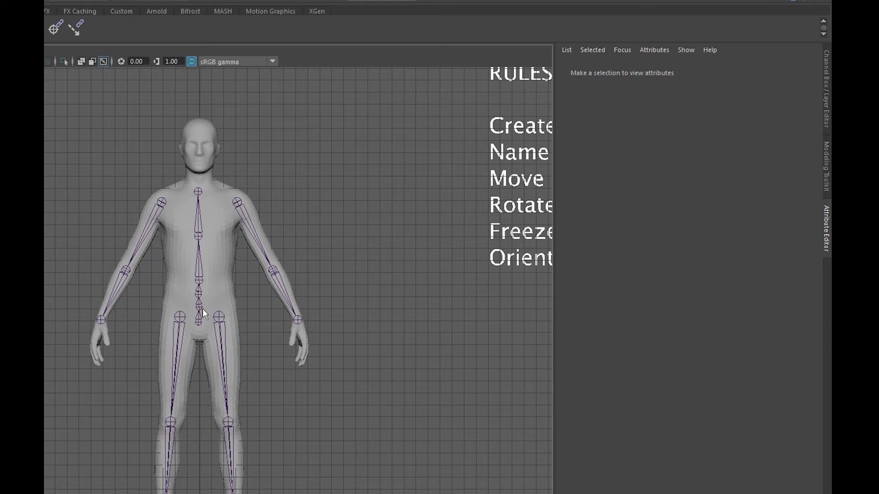
Step: Name the upper three spine joints Vert4, Vert5 and Neck in ascending order
click(199, 280)
drag(693, 99, 547, 101)
text(Vert4)
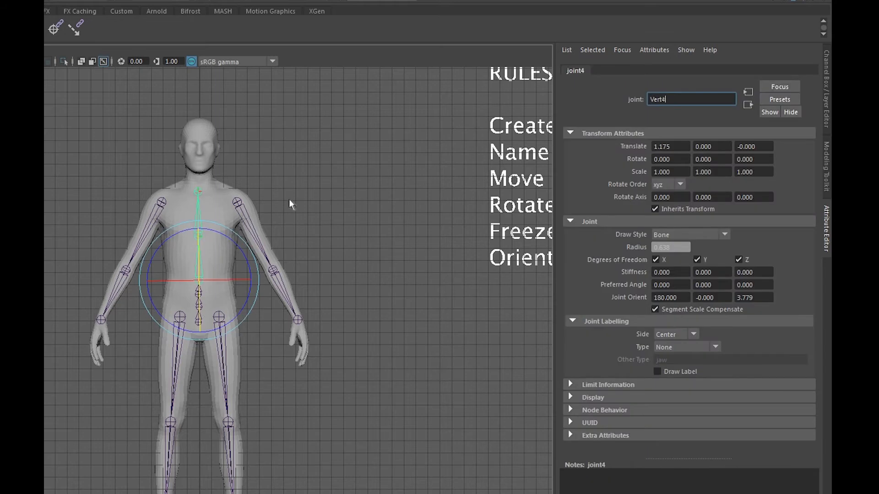
click(328, 206)
click(196, 235)
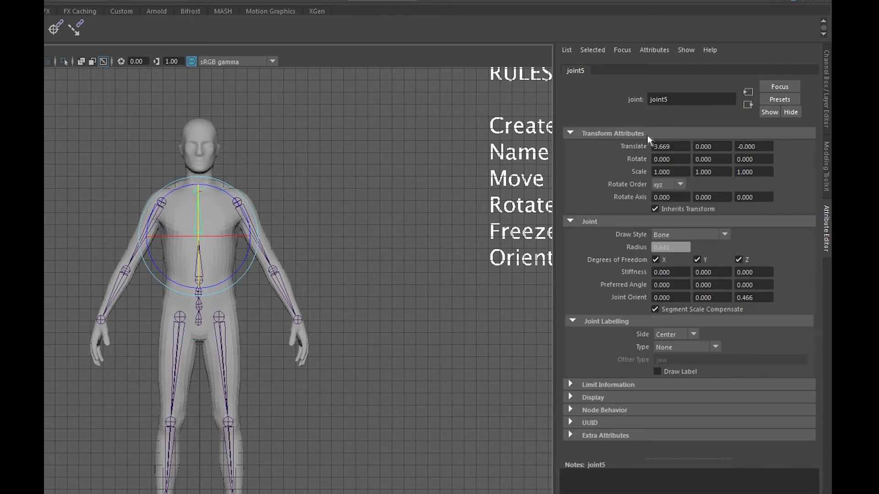
drag(693, 99, 609, 99)
text(Vert5)
click(394, 167)
click(198, 191)
drag(693, 99, 586, 97)
text(Vert6)
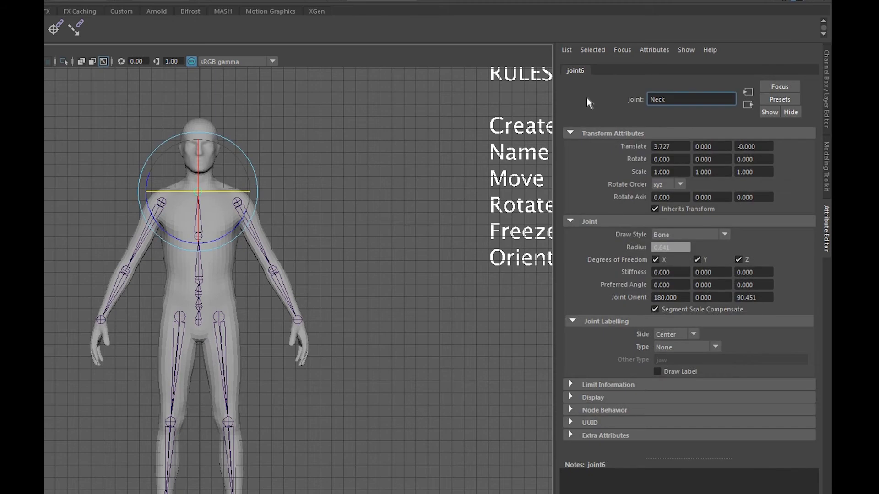
click(391, 136)
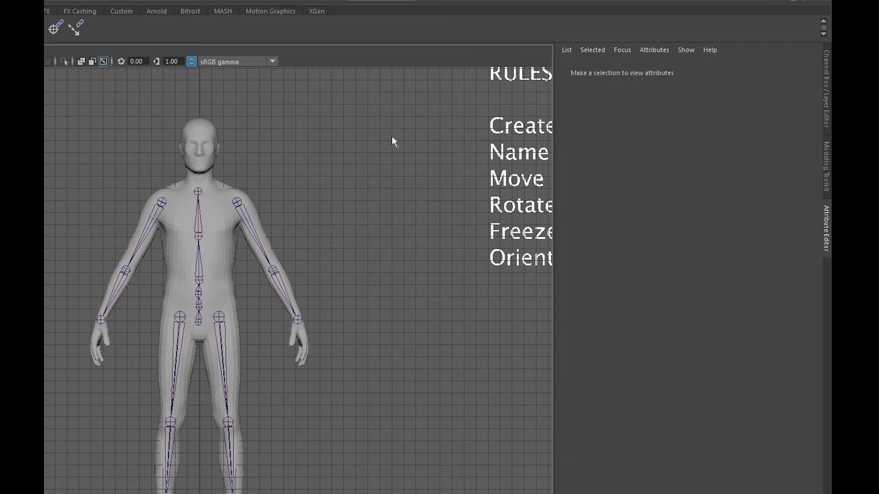
Step: Rotate the Vert1 joint slightly in Z so the spine chain lines up with the middle of the torso
scroll(255, 229, up, 3)
click(229, 328)
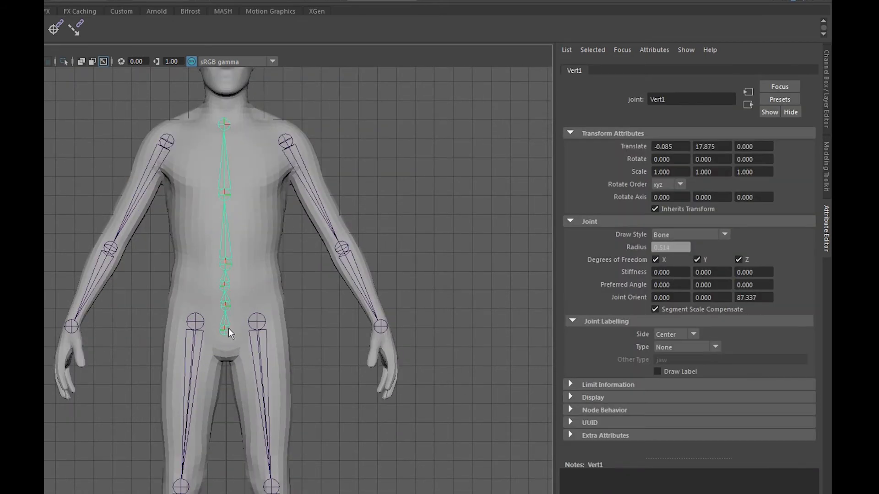
key(e)
scroll(229, 329, up, 2)
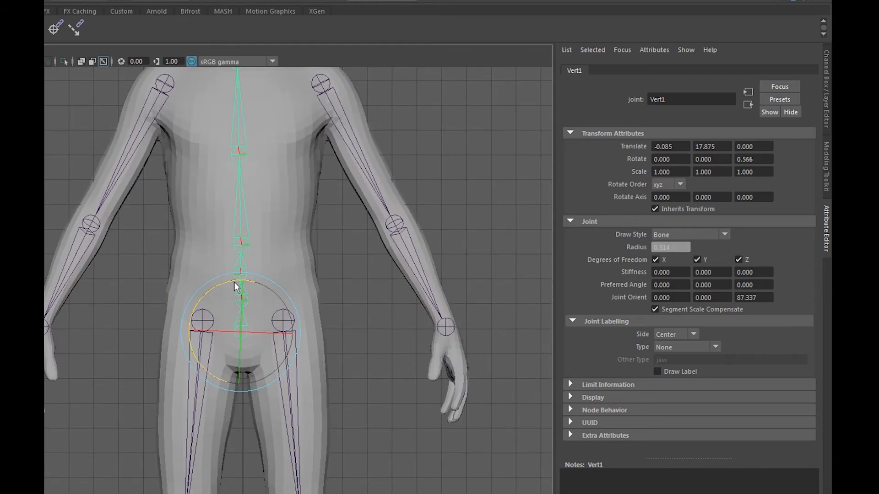
click(240, 257)
drag(240, 251, 233, 248)
key(ctrl+z)
scroll(229, 186, down, 2)
click(309, 254)
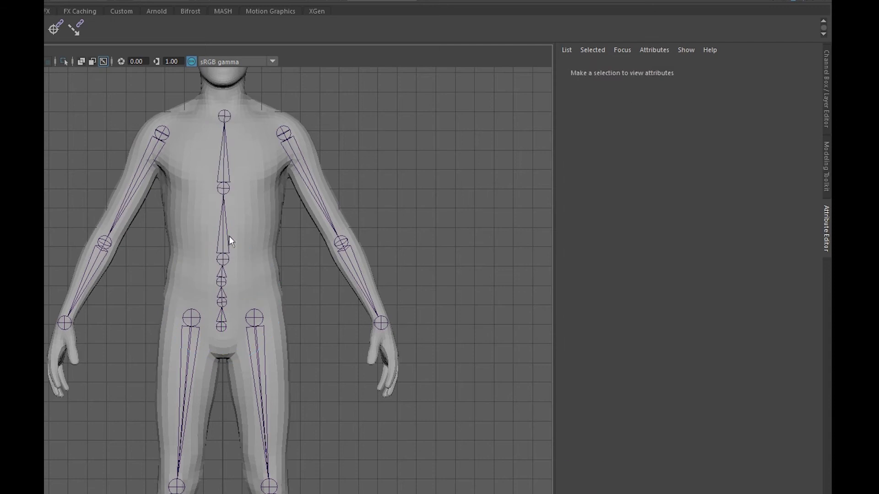
Step: Orient the spine joints from Vert1 up to Neck
click(229, 134)
click(384, 95)
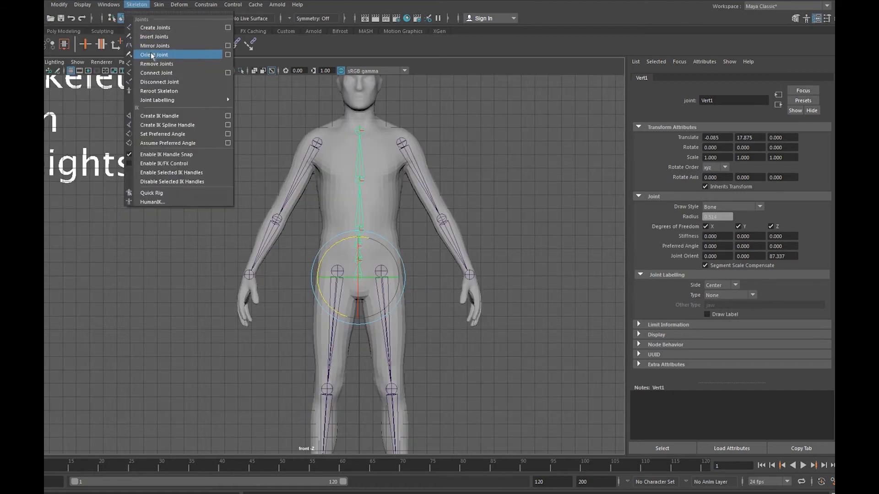
click(152, 55)
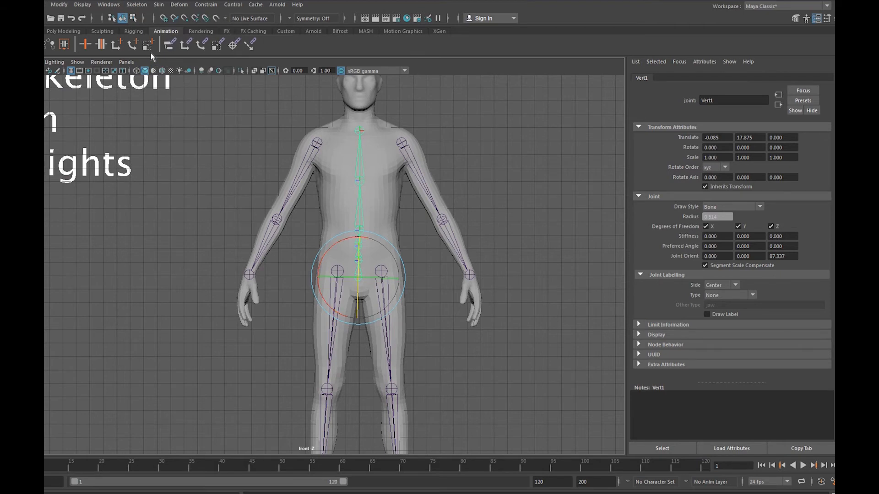
click(493, 148)
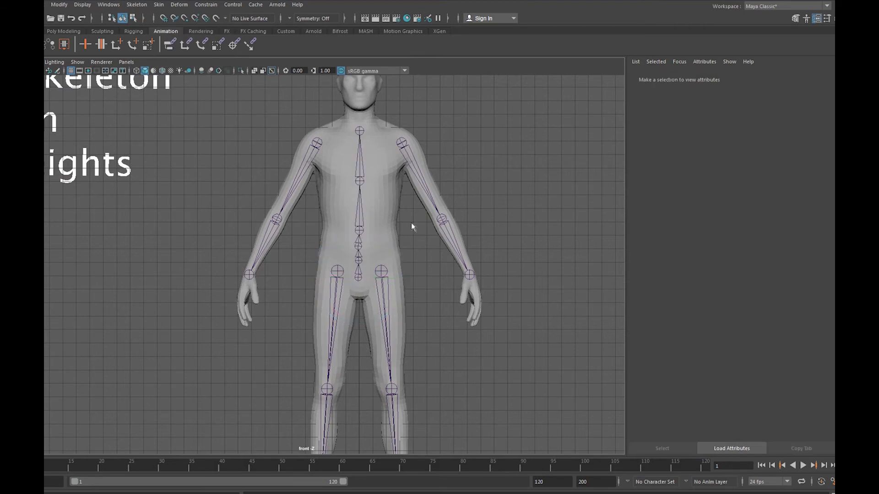
Step: Parent the L_Hip joint to the Vert1 joint at the base of the spine
scroll(465, 194, down, 2)
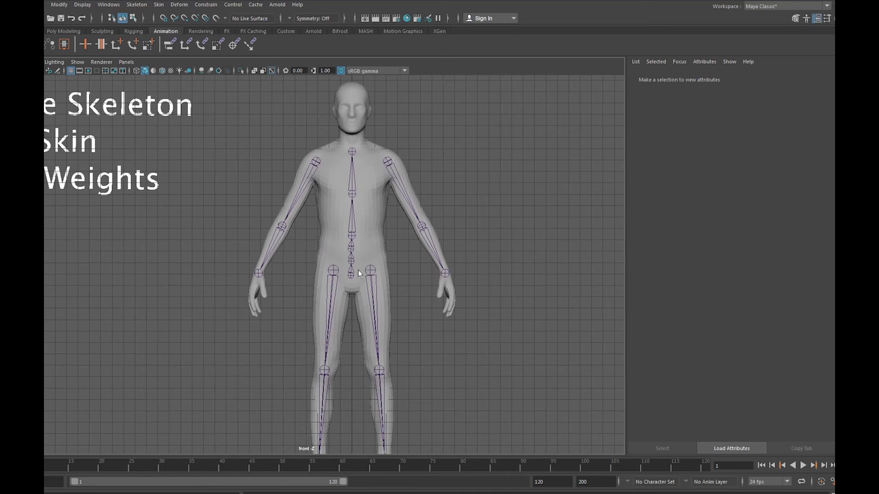
scroll(372, 265, down, 1)
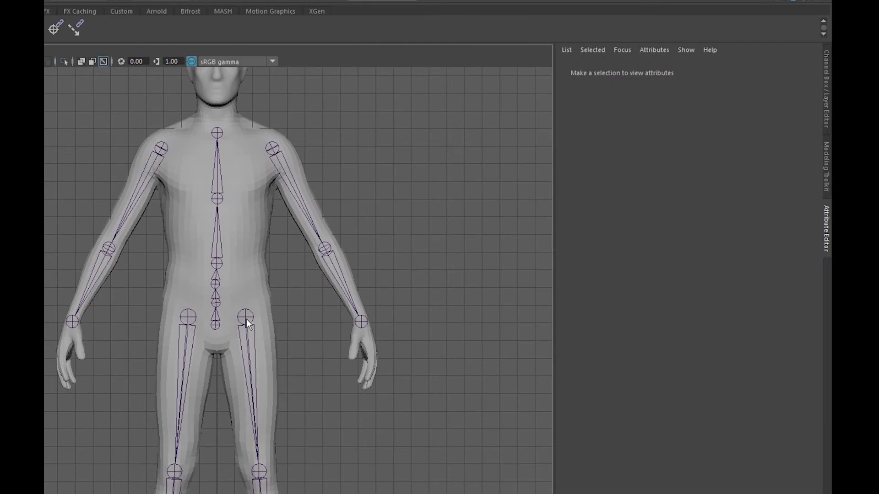
click(384, 273)
alt+right_drag(246, 319, 311, 350)
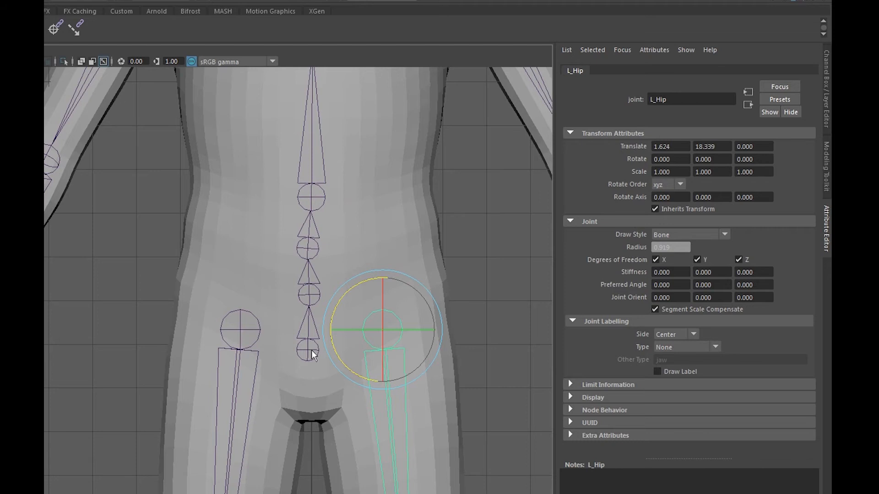
shift+click(312, 350)
key(p)
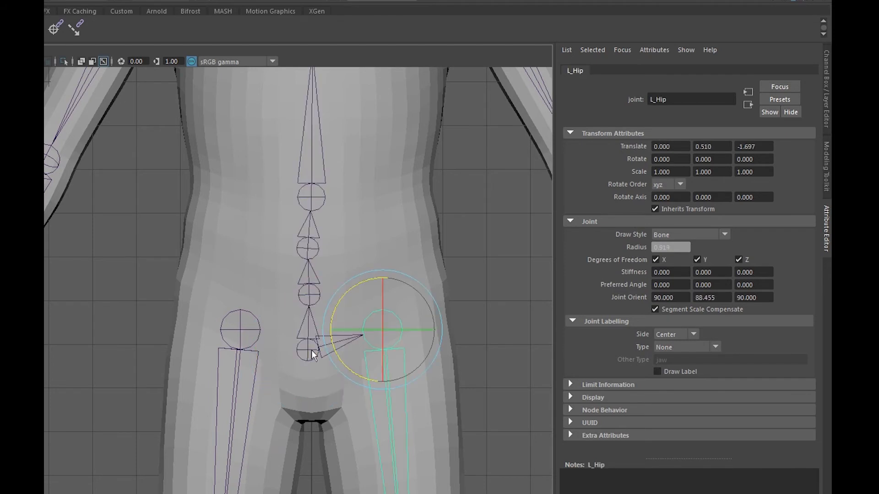
Step: Parent the R_Hip joint to the Vert1 joint at the base of the spine
click(127, 338)
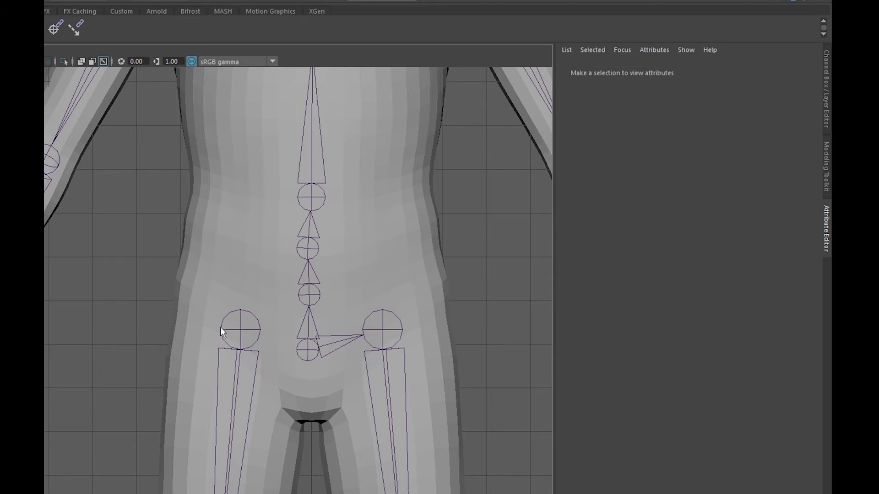
click(237, 326)
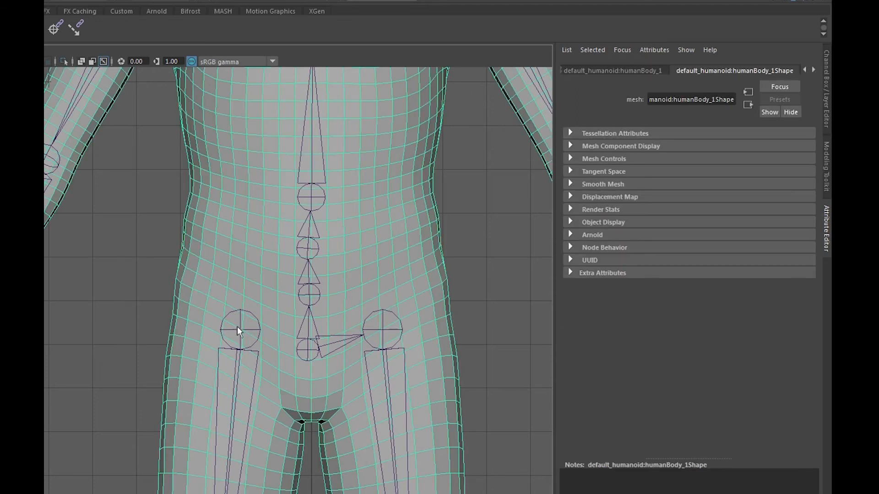
click(242, 330)
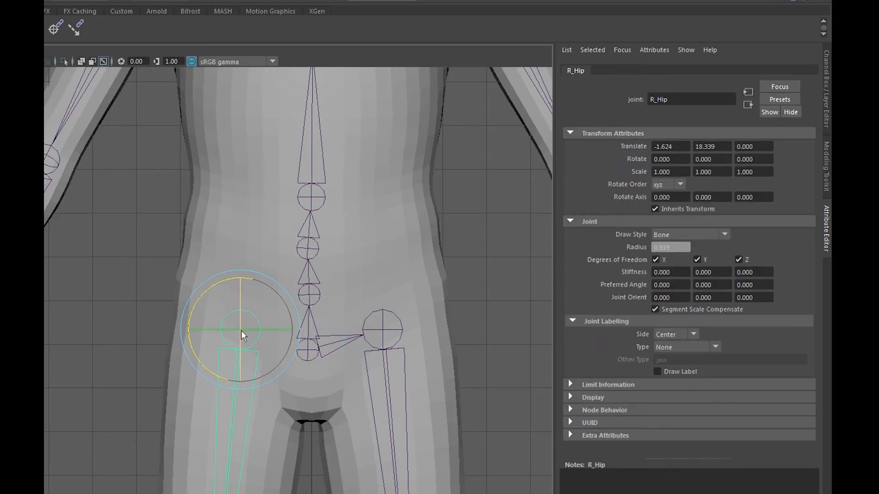
click(309, 352)
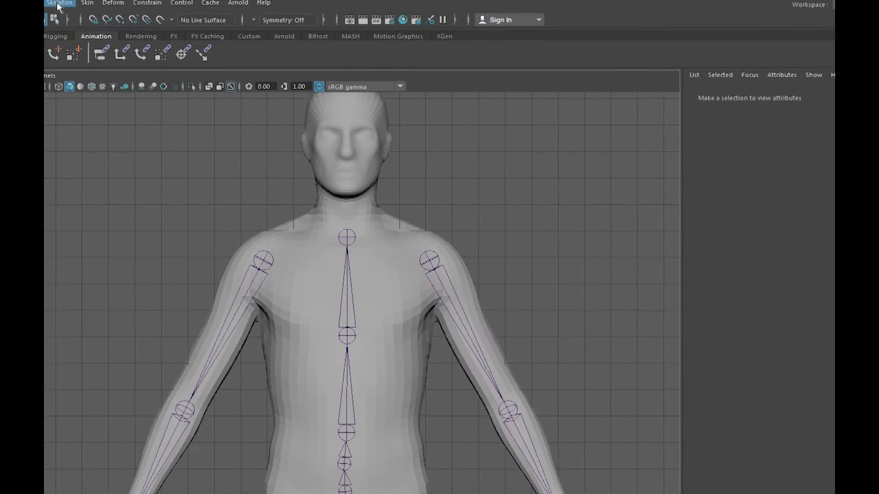
Step: Create two separate single collarbone joints, one on each side of the Neck joint at upper-chest height
click(59, 3)
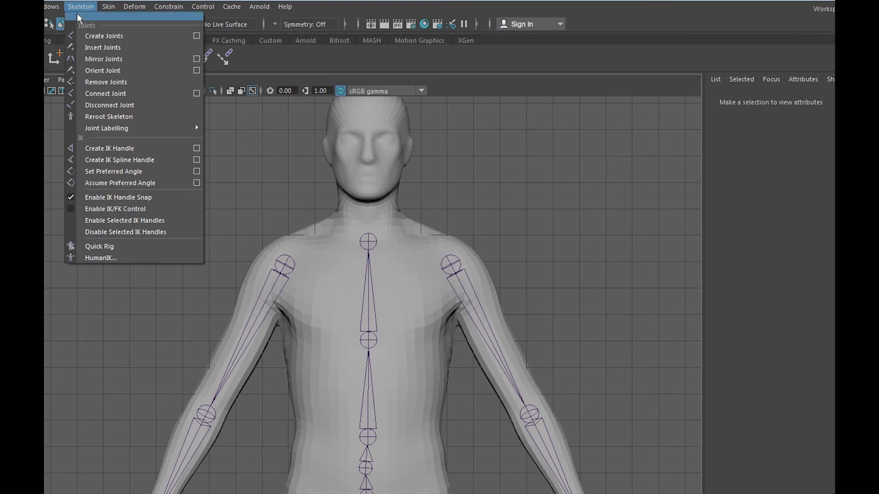
click(83, 37)
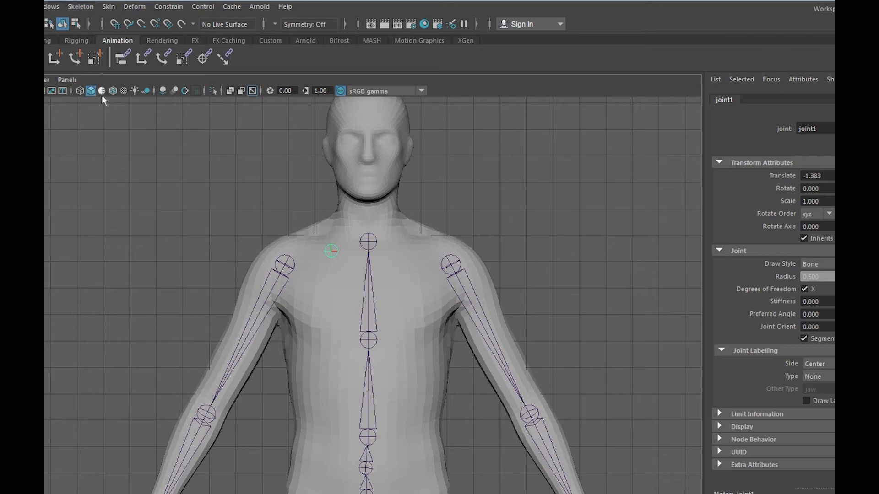
key(e)
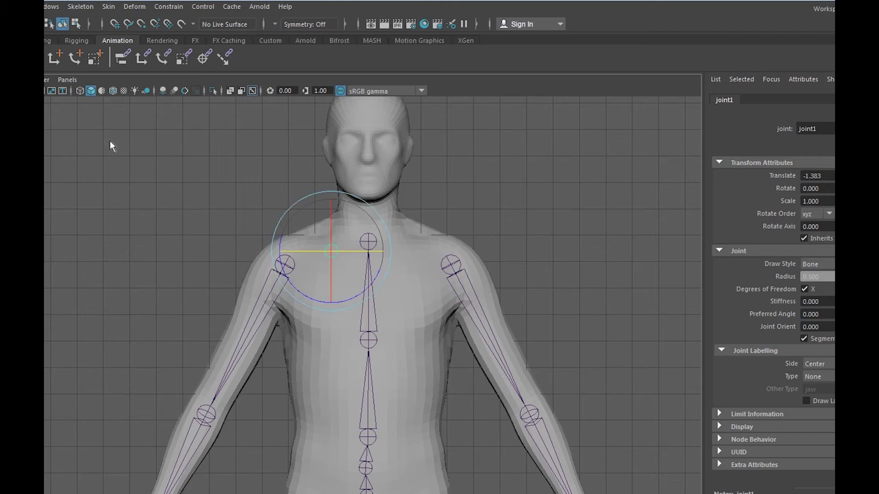
click(110, 142)
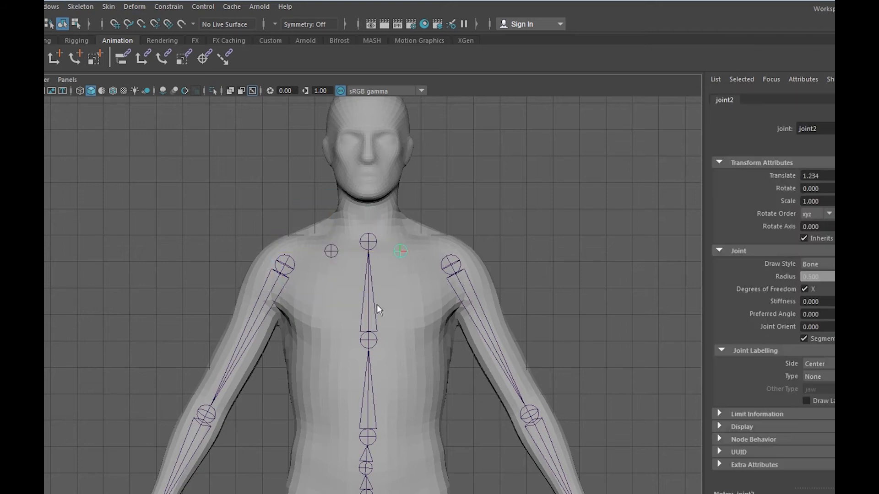
Step: Parent the R_Shoulder joint to the collarbone joint on its side, and that collarbone joint to Vert5
click(336, 254)
click(285, 265)
shift+click(331, 250)
key(p)
shift+click(370, 339)
key(p)
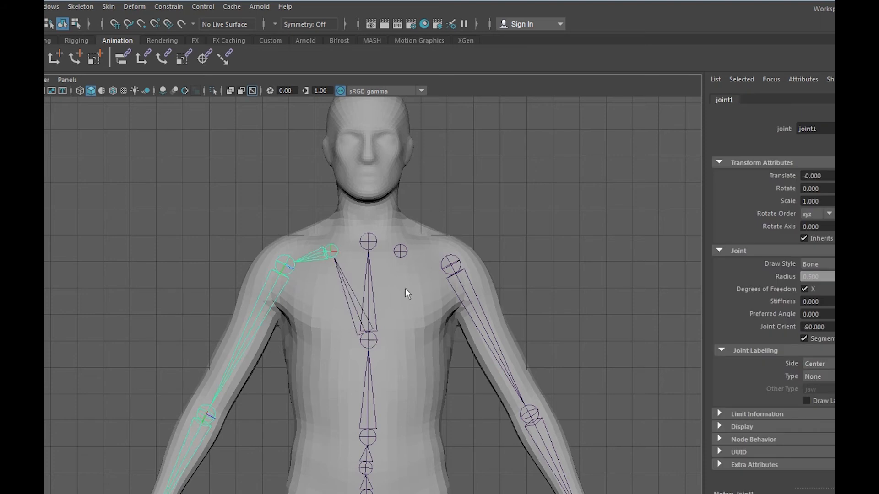
Step: Parent the L_Shoulder joint to the collarbone joint on its side, and connect that collarbone joint to Vert5
click(450, 265)
shift+click(400, 251)
key(p)
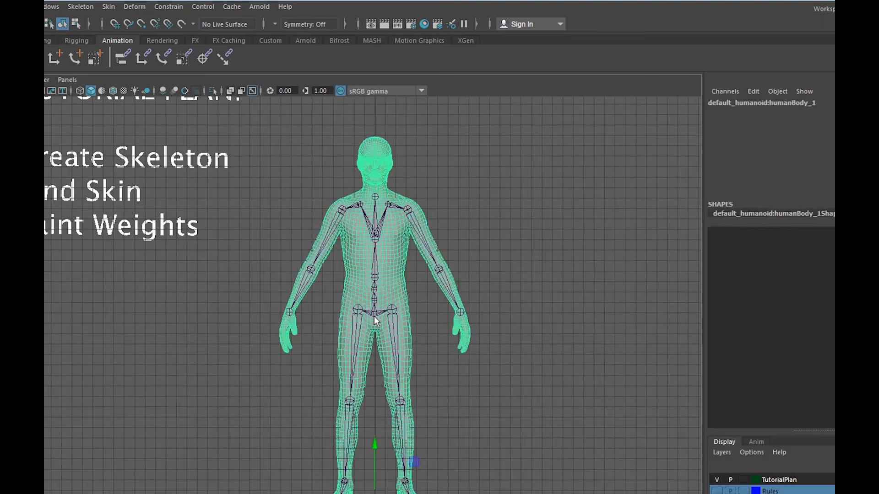
Step: Select the Vert1 root joint together with the human body mesh and bind the skin to the skeleton
click(376, 316)
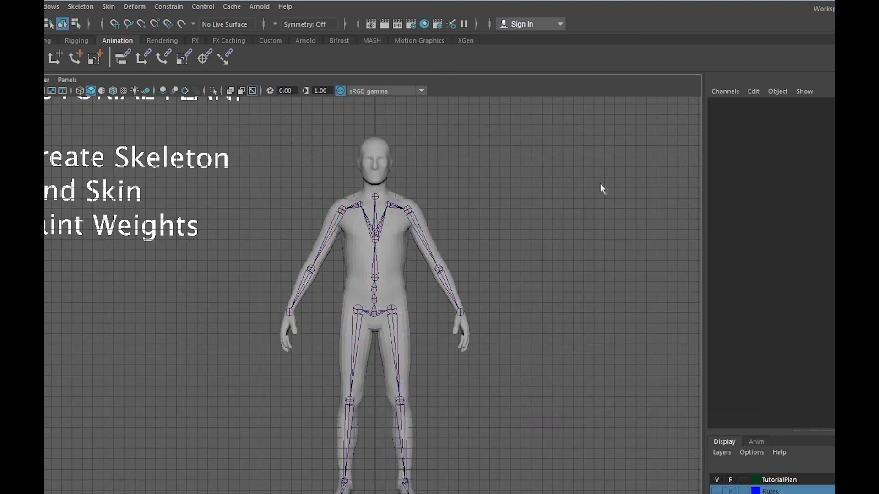
click(397, 308)
click(511, 240)
click(403, 288)
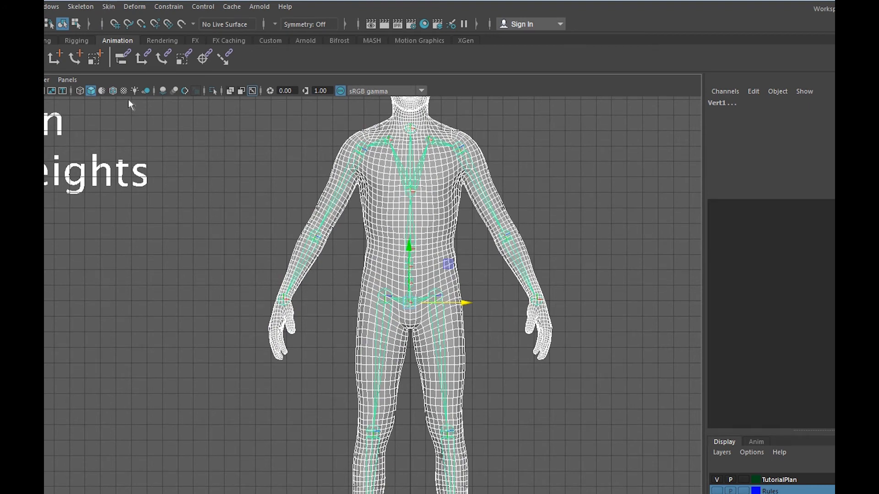
click(106, 9)
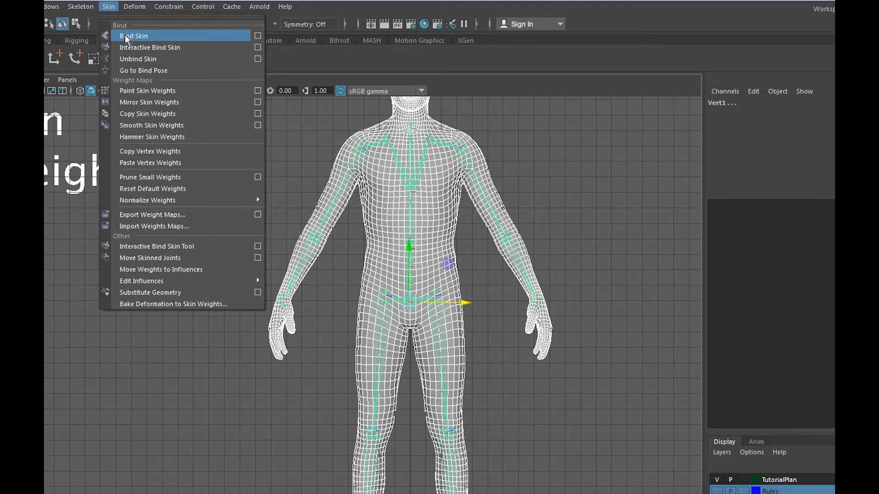
click(125, 36)
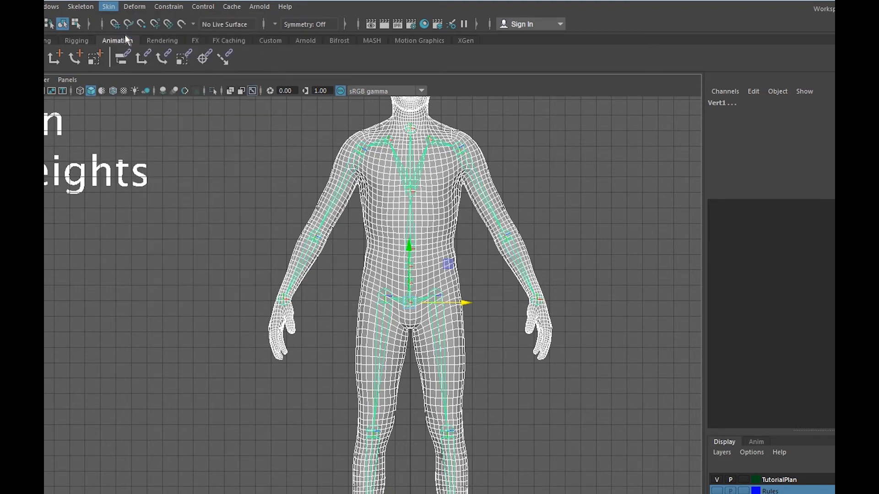
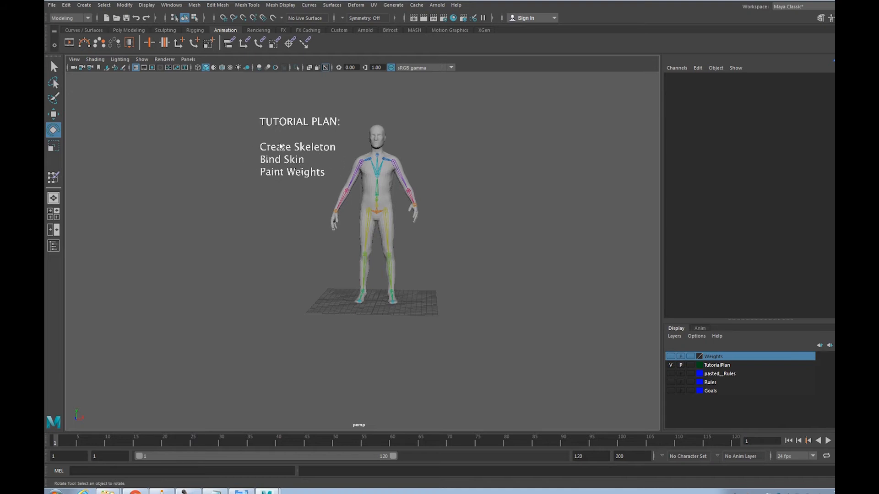
Step: Move the L_Wrist joint up along the forearm to test how the bound skin follows it
click(410, 200)
scroll(374, 265, up, 5)
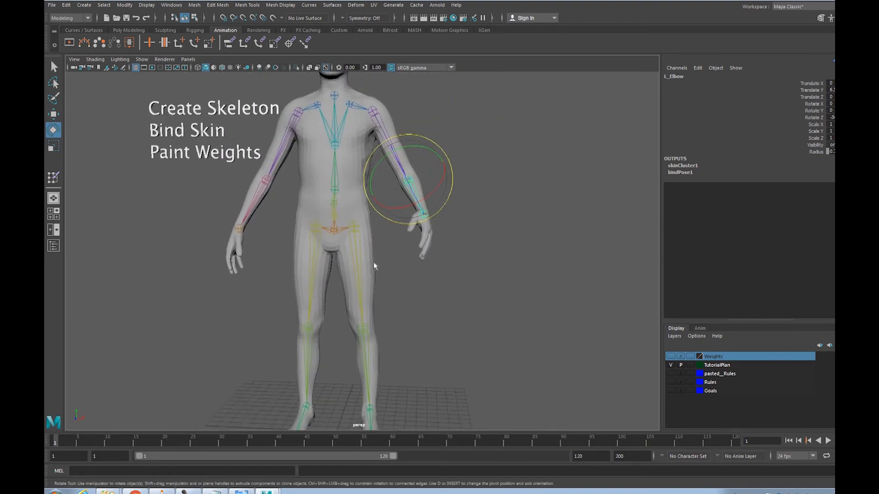
alt+drag(410, 184, 406, 194)
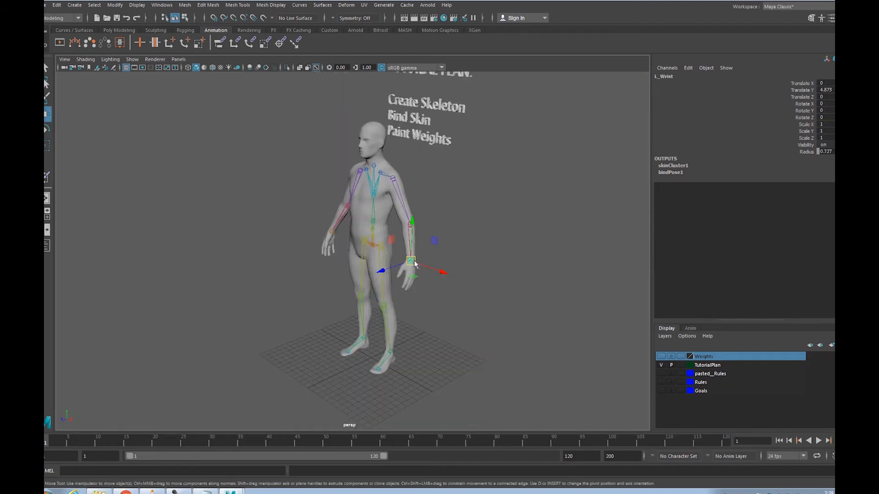
drag(415, 264, 416, 238)
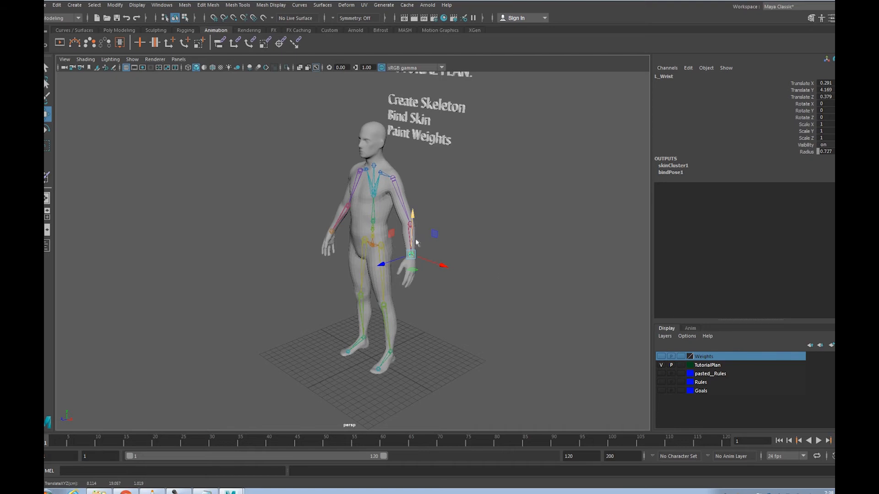
click(515, 240)
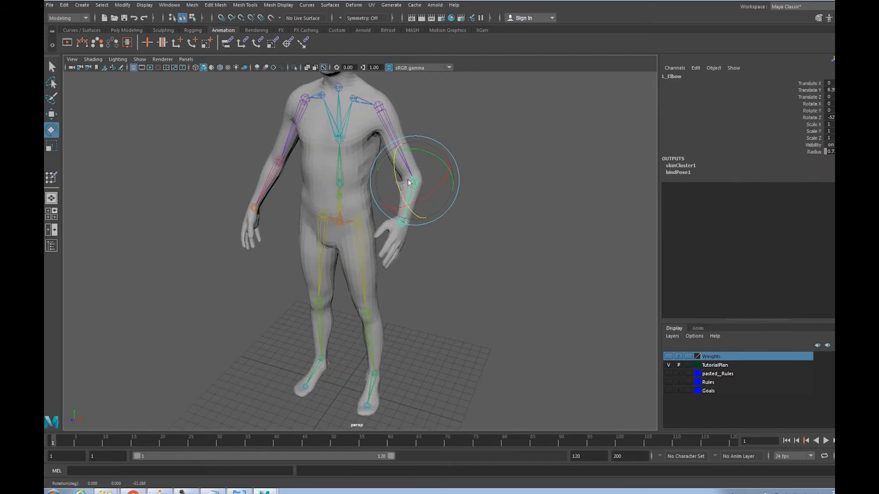
Step: Rotate the L_Elbow joint back and forth in Z to check the skin deformation, leaving the forearm bent
drag(405, 205, 409, 192)
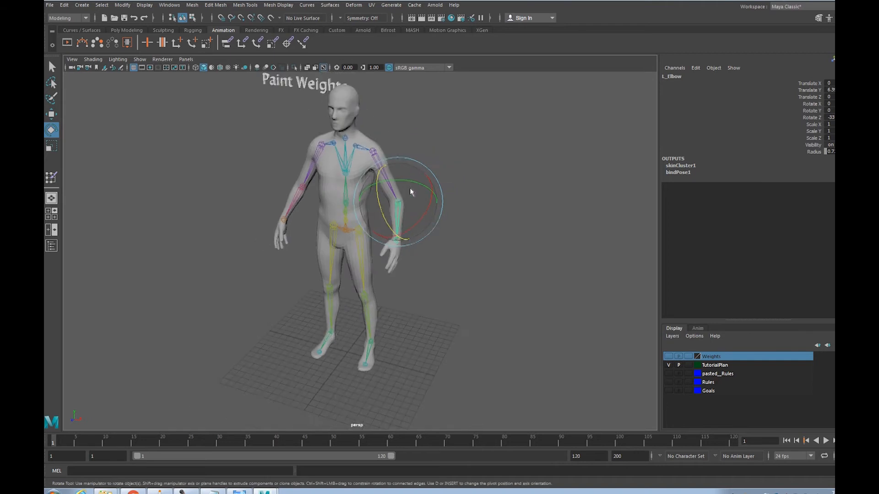
alt+drag(397, 195, 420, 180)
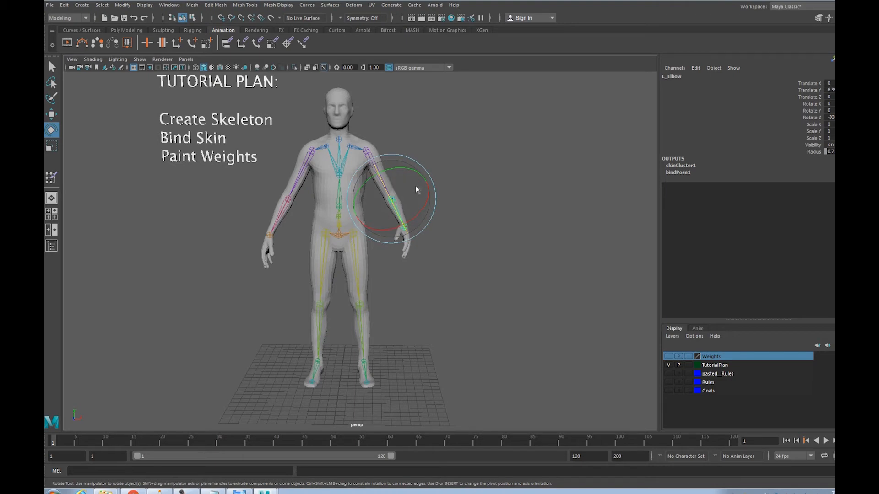
alt+drag(416, 194, 388, 205)
scroll(388, 205, up, 5)
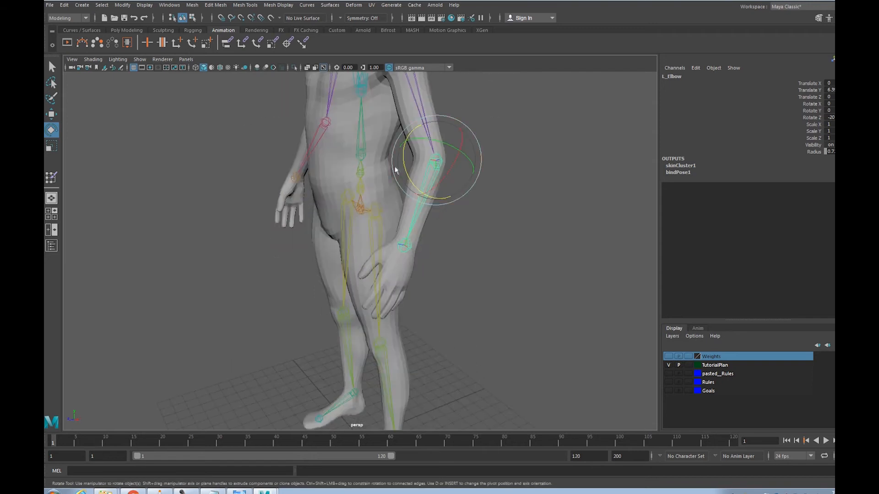
mouse_move(403, 162)
mouse_down()
mouse_move(405, 140)
mouse_move(403, 164)
mouse_up()
alt+drag(360, 193, 383, 187)
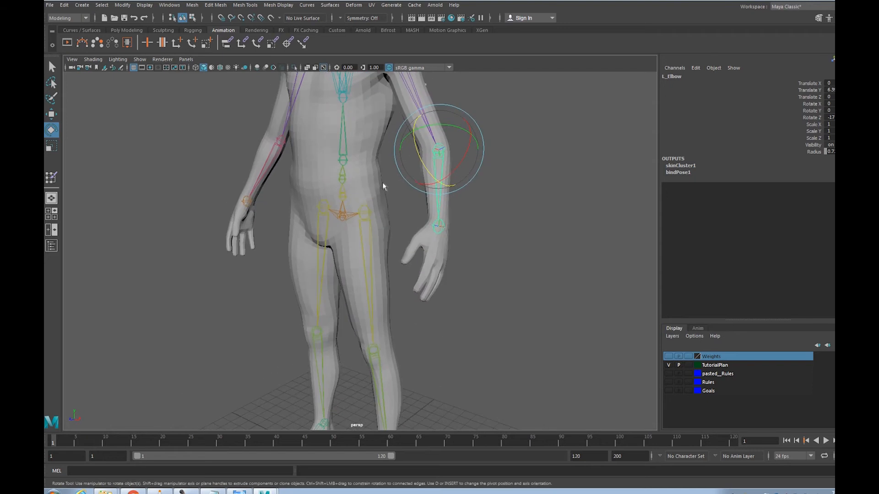
alt+middle_drag(386, 160, 401, 219)
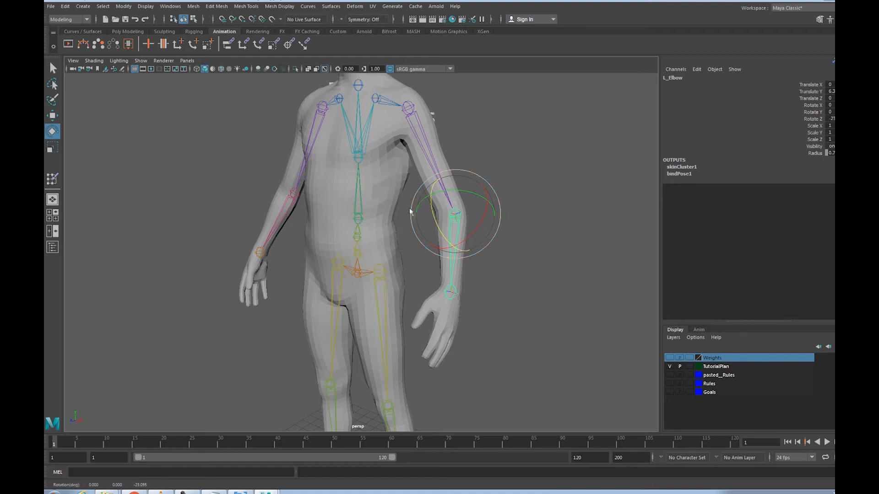
drag(437, 232, 306, 197)
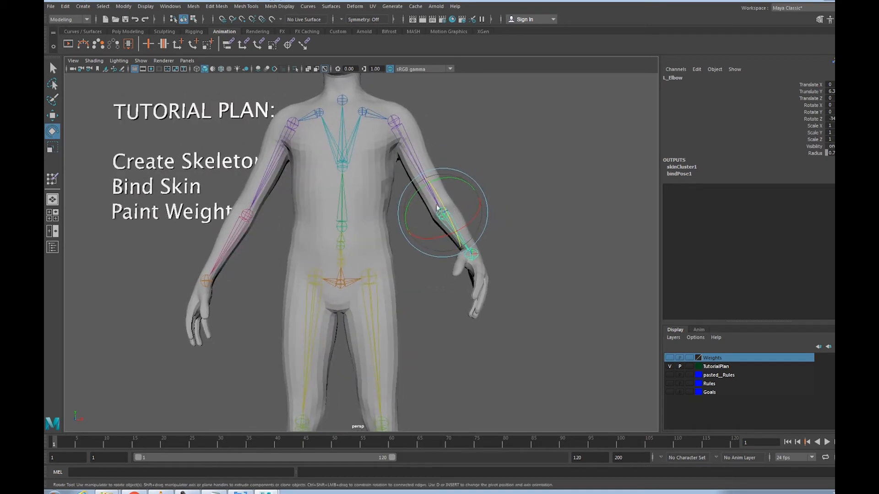
alt+drag(162, 235, 131, 237)
alt+middle_drag(131, 237, 224, 235)
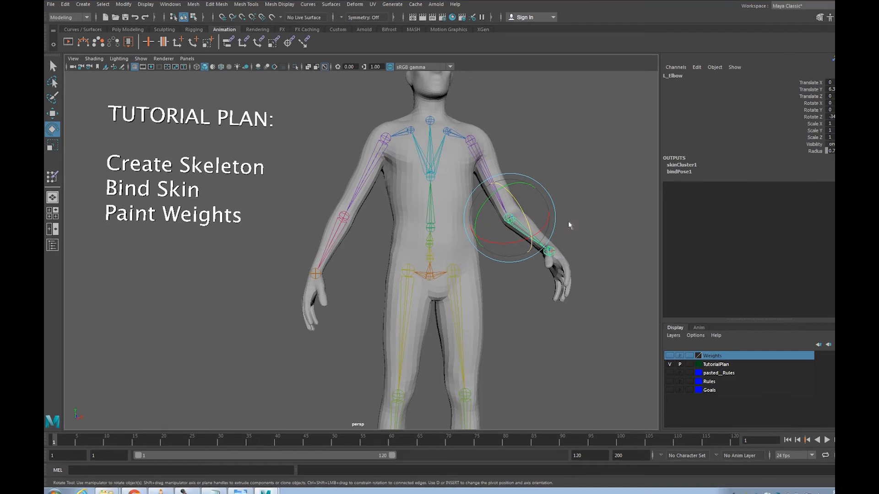
alt+drag(573, 225, 548, 221)
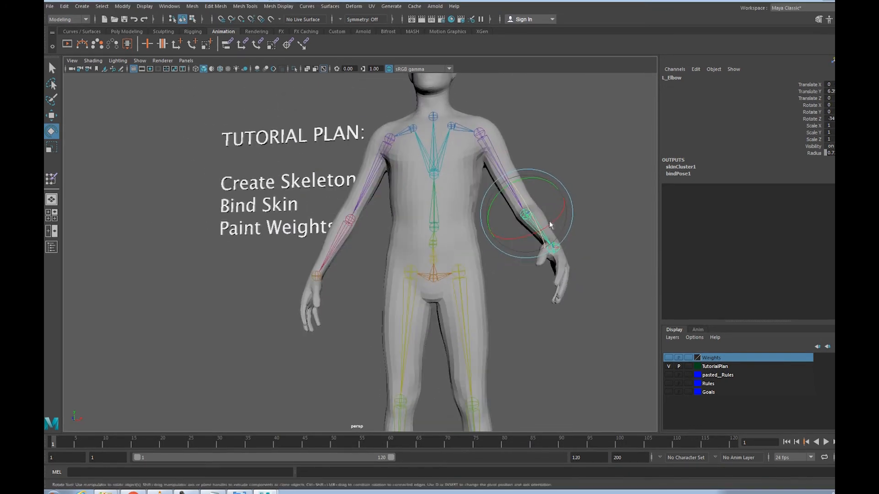
alt+middle_drag(556, 220, 473, 226)
click(471, 218)
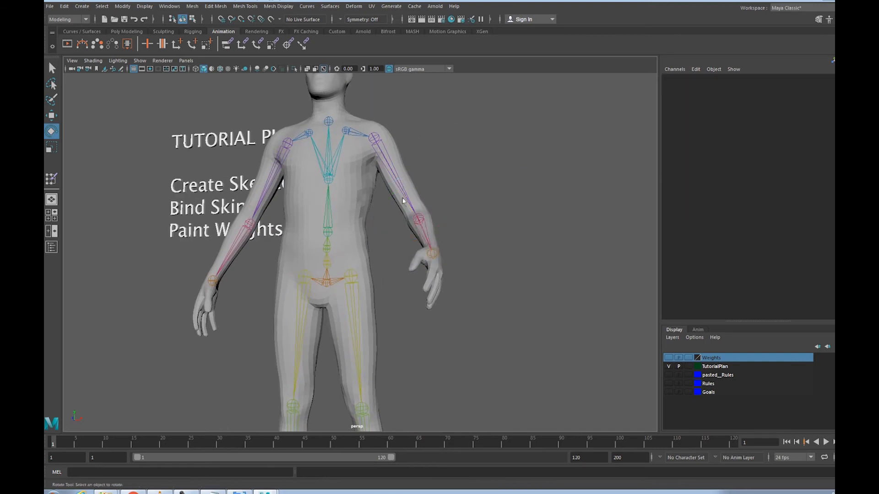
Step: Select the body mesh, switch to the Rigging menu set, and open the Paint Skin Weights tool settings
click(415, 190)
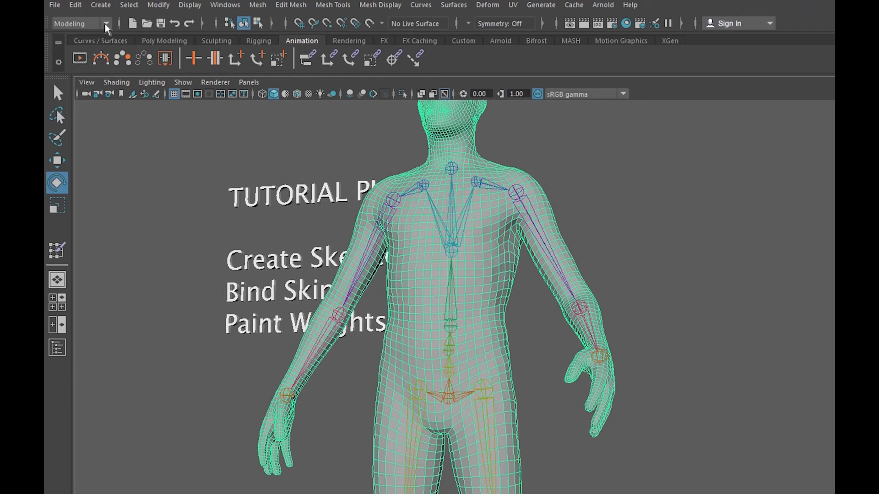
click(106, 24)
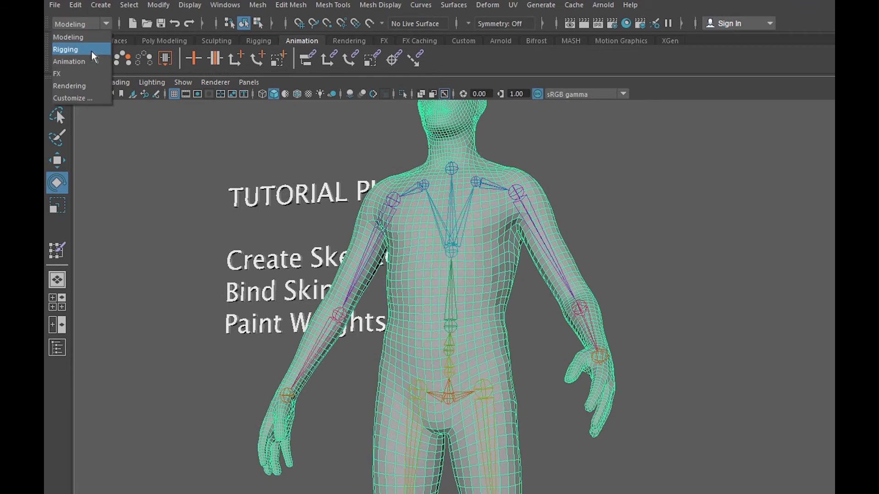
click(93, 50)
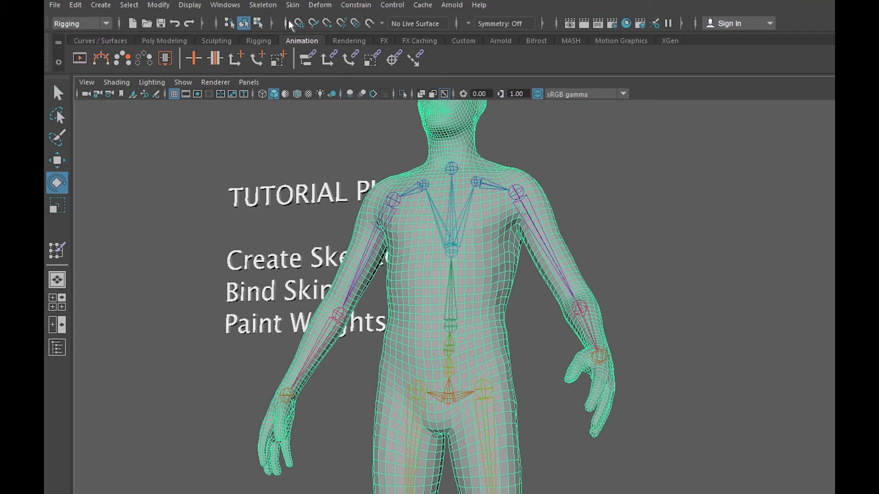
click(292, 5)
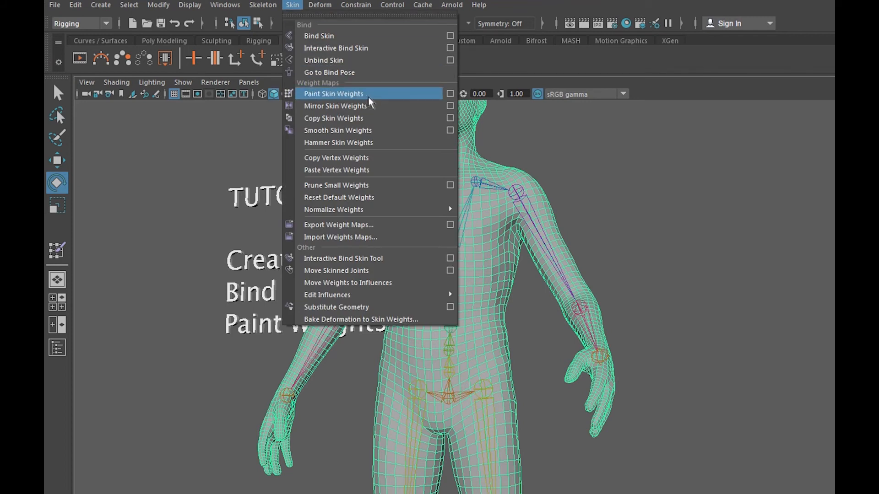
click(450, 95)
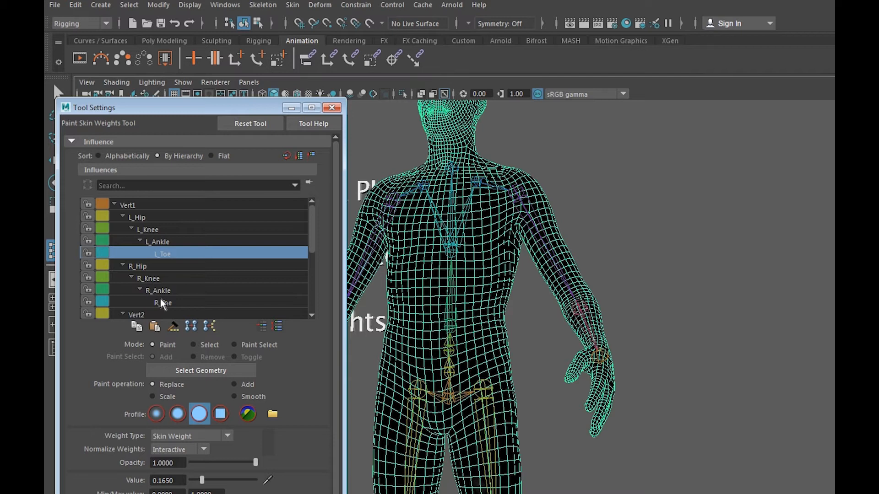
Step: Examine the skin weight influence of the leg, spine, collarbone and R_Shoulder joints on the body mesh
click(153, 243)
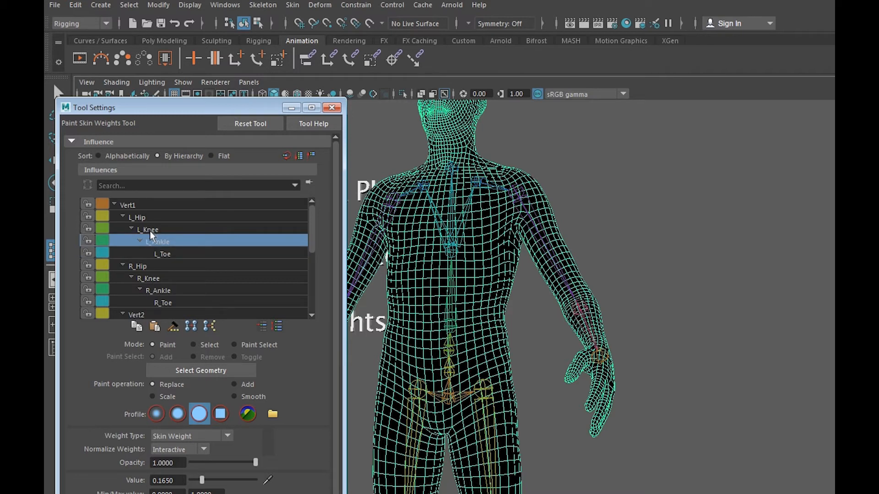
click(150, 230)
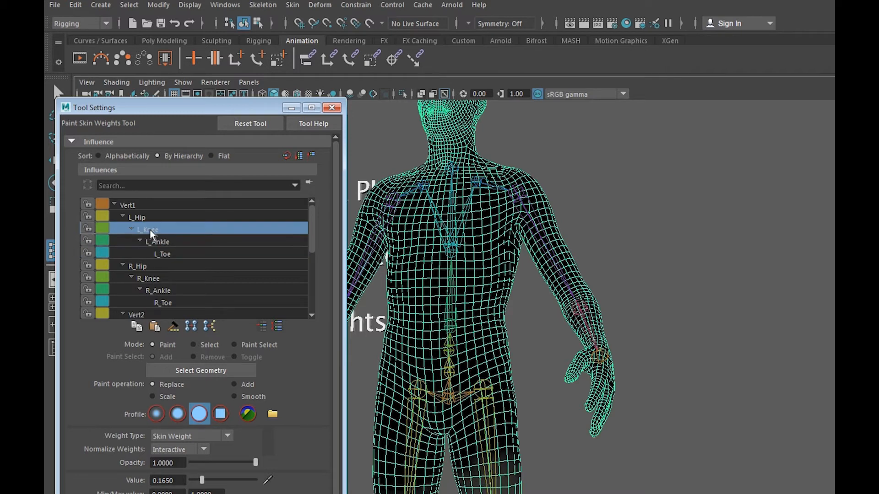
click(147, 266)
click(153, 278)
click(159, 291)
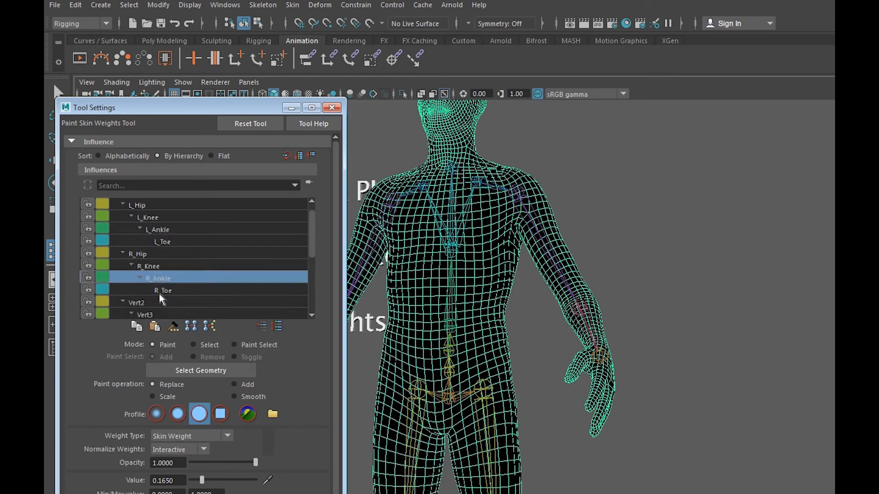
scroll(158, 293, down, 2)
click(157, 278)
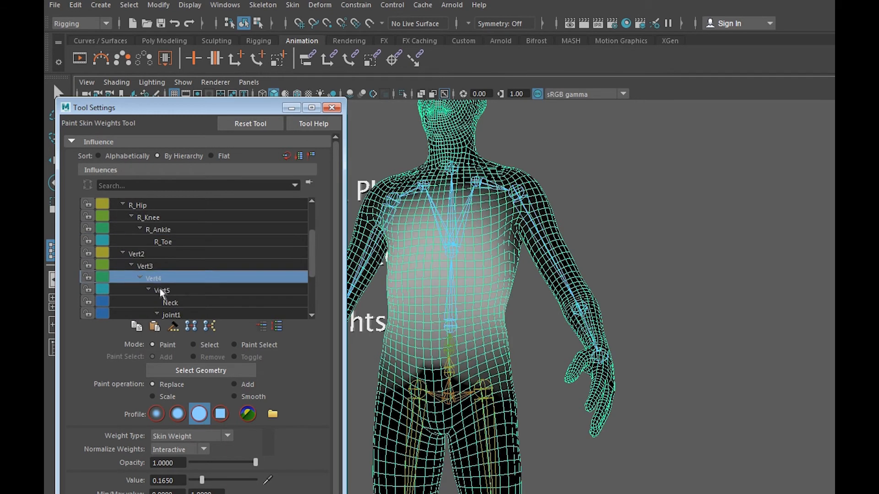
click(160, 291)
scroll(169, 263, down, 2)
click(168, 265)
click(184, 278)
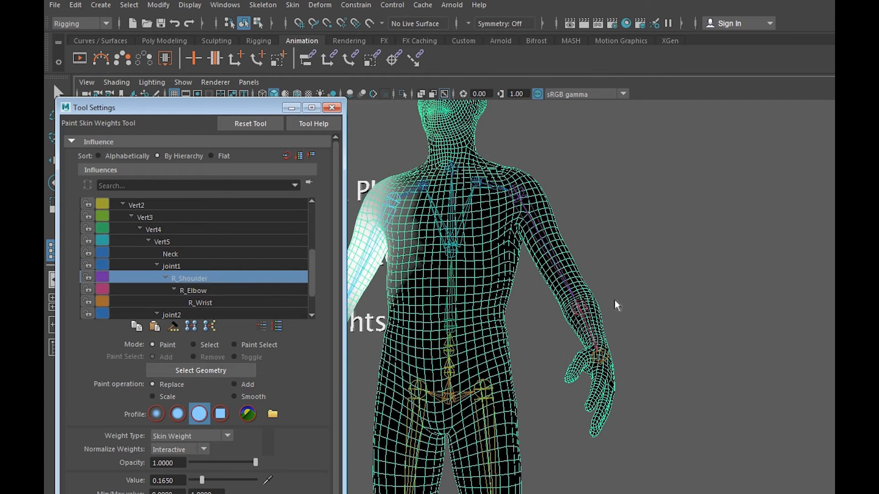
scroll(314, 272, down, 2)
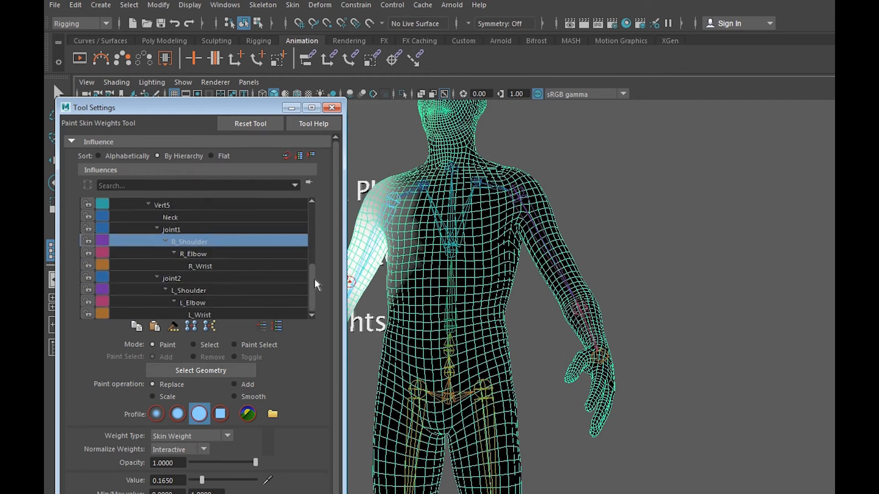
Step: Select the L_Elbow influence and paint its unwanted weight off the front of the torso with a solid Replace brush at value 0
click(200, 304)
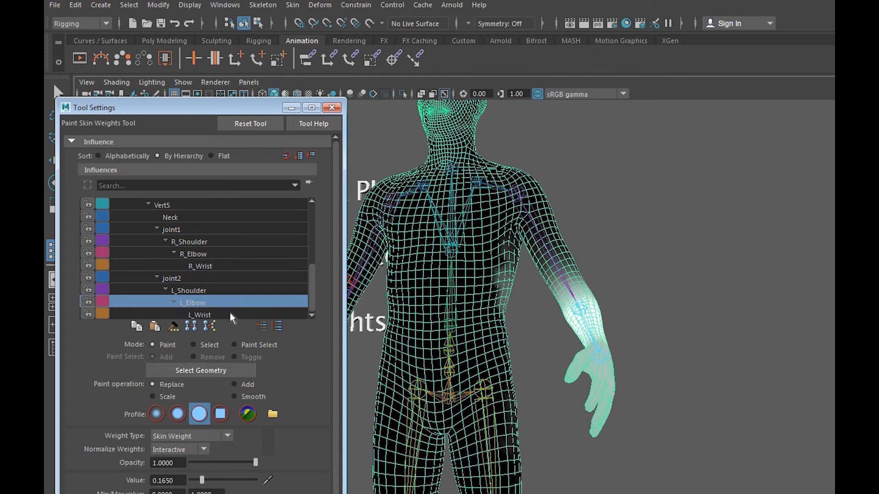
alt+drag(604, 307, 560, 320)
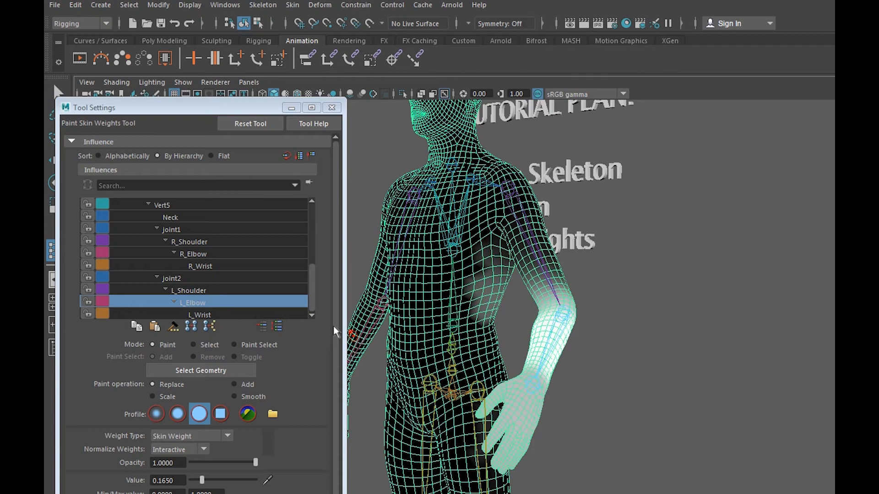
alt+drag(485, 322, 477, 300)
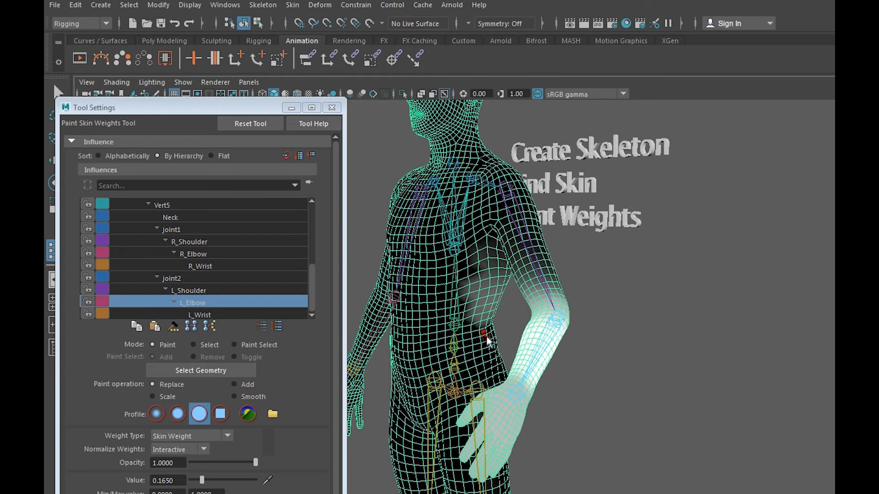
alt+drag(487, 303, 533, 301)
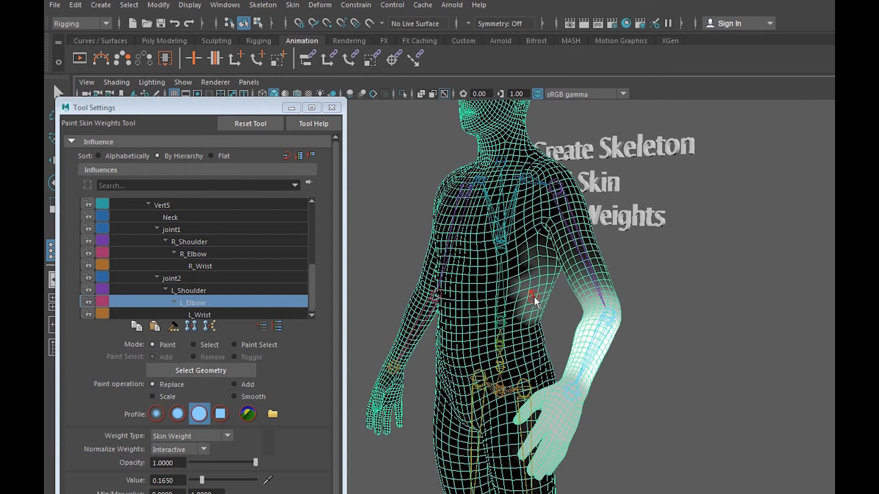
click(200, 417)
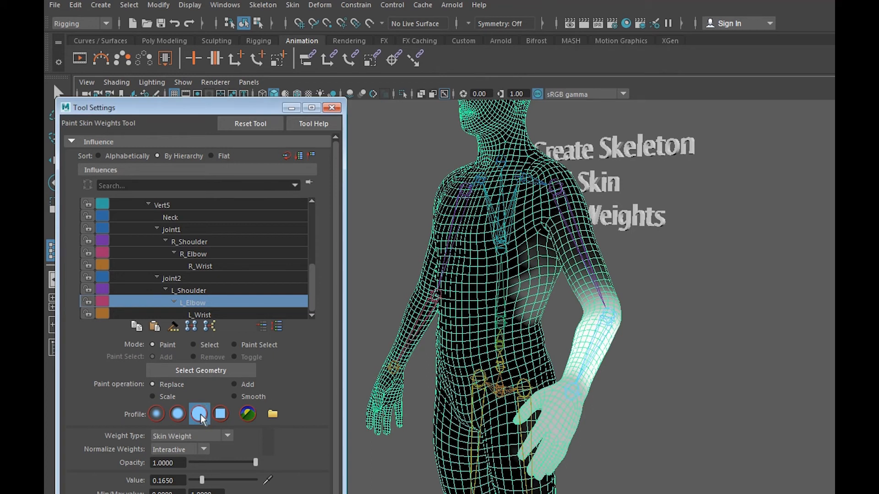
mouse_move(201, 480)
mouse_down()
mouse_move(237, 482)
mouse_move(185, 481)
mouse_up()
mouse_move(534, 271)
mouse_down()
mouse_move(528, 291)
mouse_move(524, 271)
mouse_move(543, 258)
mouse_move(541, 310)
mouse_move(549, 278)
mouse_move(546, 293)
mouse_up()
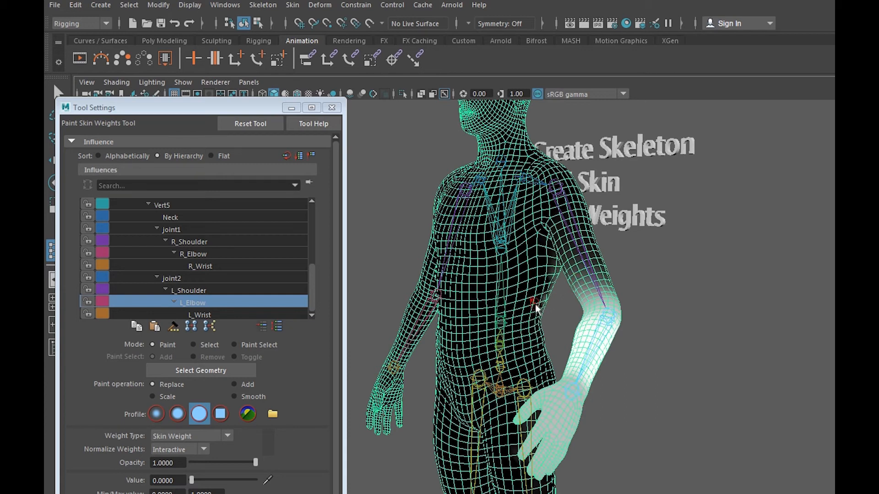
Step: Paint out the remaining L_Elbow influence on the back and side of the torso with the value 0 brush
alt+drag(535, 305, 414, 306)
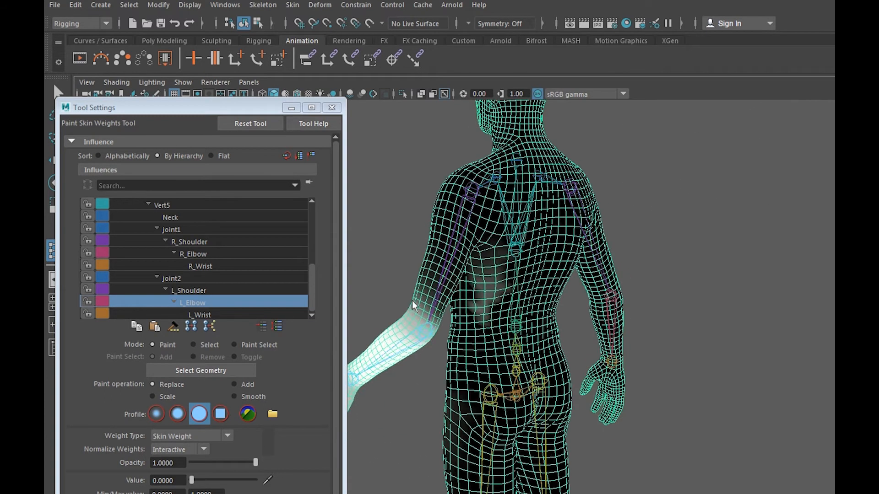
scroll(501, 274, up, 3)
mouse_move(488, 192)
mouse_down()
mouse_move(489, 286)
mouse_move(508, 246)
mouse_move(474, 215)
mouse_move(467, 223)
mouse_move(464, 277)
mouse_move(475, 275)
mouse_move(476, 308)
mouse_move(476, 301)
mouse_move(621, 299)
mouse_move(598, 309)
mouse_up()
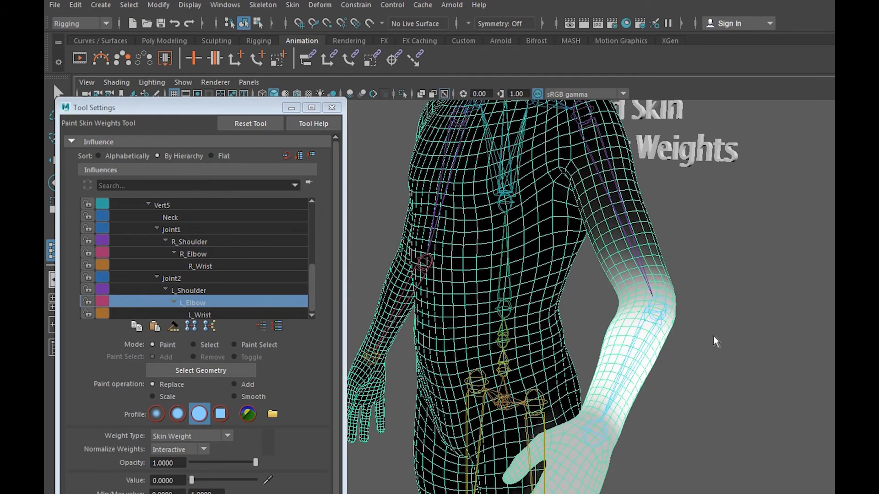
Step: Rotate the L_Elbow joint back and forth to test whether the torso still deforms with the forearm
key(e)
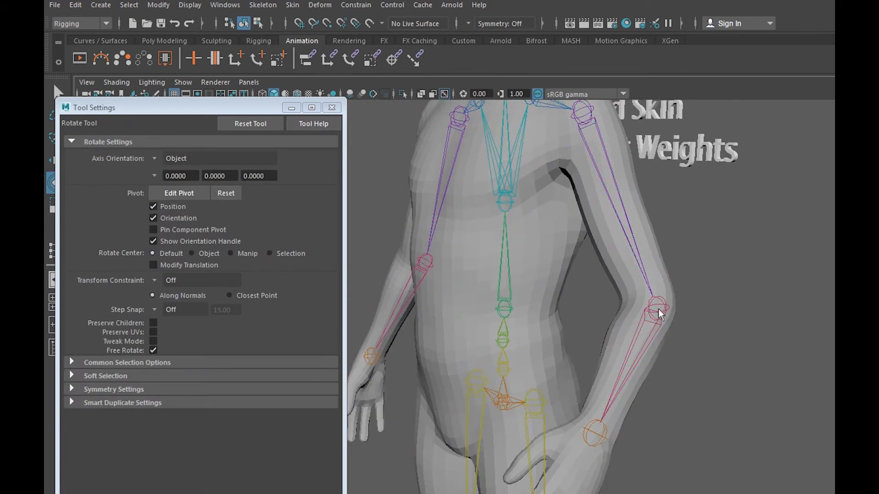
click(659, 309)
mouse_move(623, 320)
mouse_down()
mouse_move(625, 337)
mouse_move(621, 317)
mouse_move(623, 325)
mouse_up()
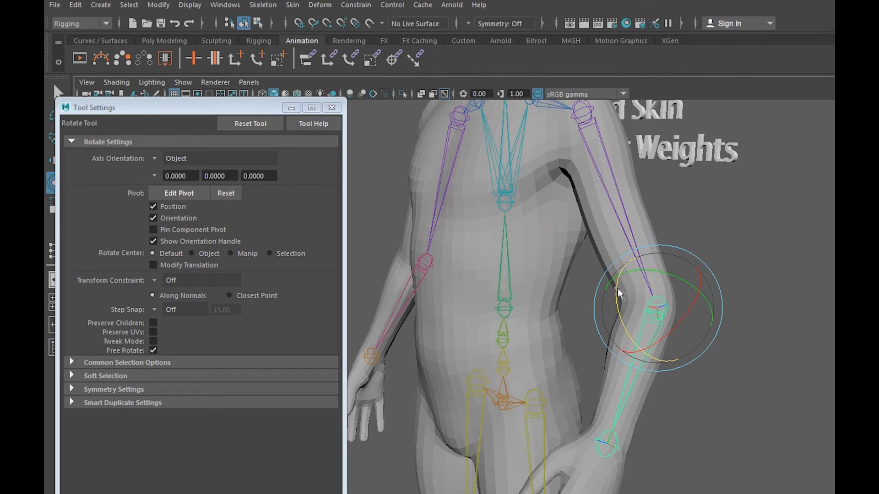
mouse_move(617, 288)
mouse_down()
mouse_move(623, 315)
mouse_move(625, 271)
mouse_move(625, 319)
mouse_move(624, 273)
mouse_up()
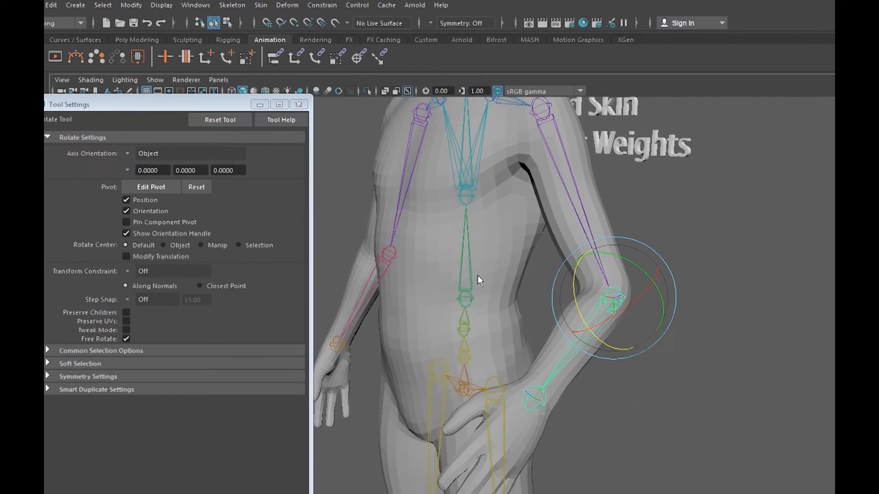
Step: Review the Painting Weights checklist text beside the character, covering motion tests, unwanted influences and influence adjustment
scroll(583, 446, down, 10)
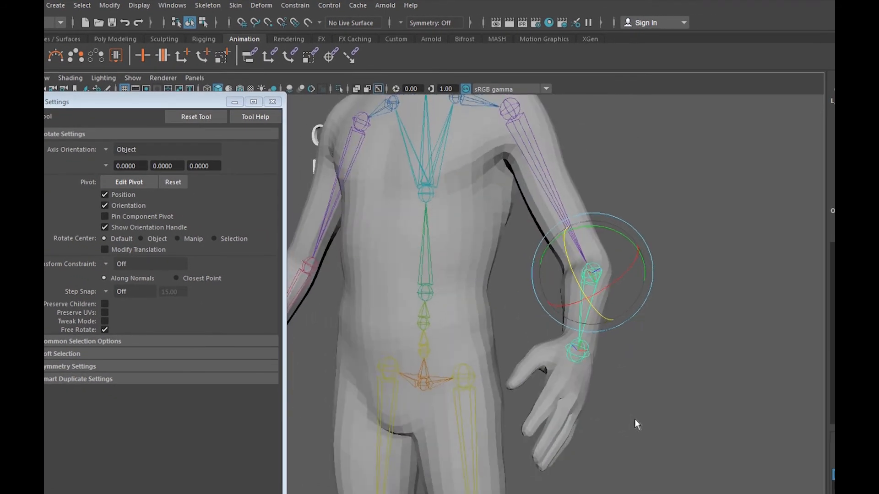
alt+drag(647, 337, 682, 331)
alt+drag(635, 355, 640, 378)
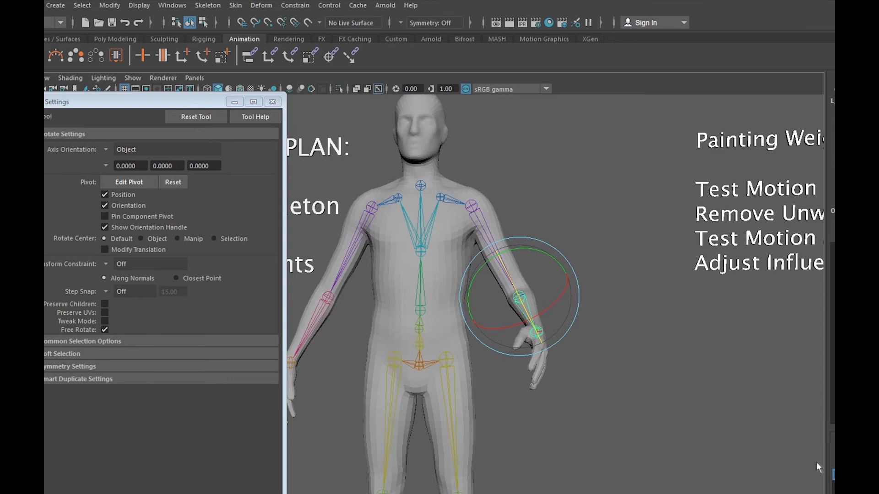
alt+drag(709, 398, 726, 397)
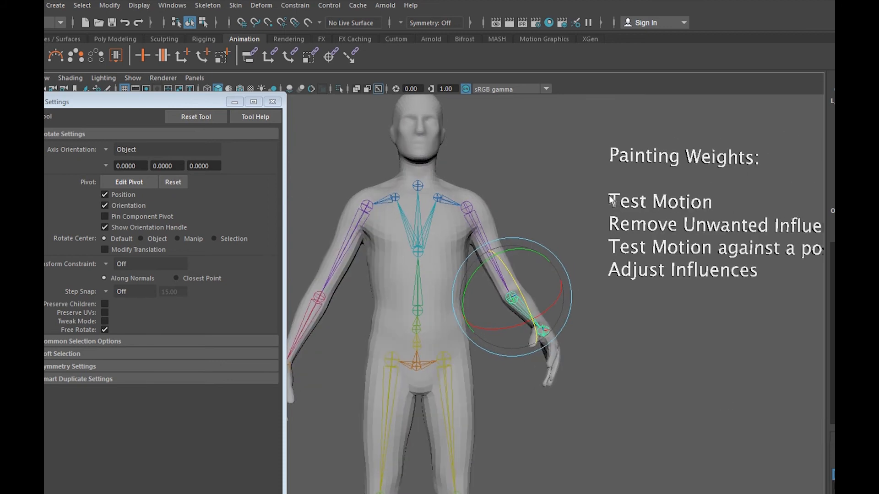
scroll(659, 344, down, 2)
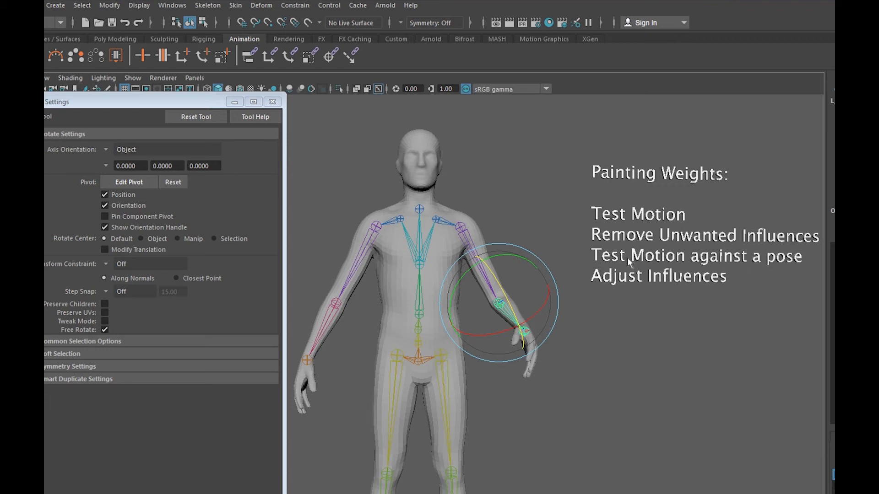
alt+drag(577, 352, 568, 368)
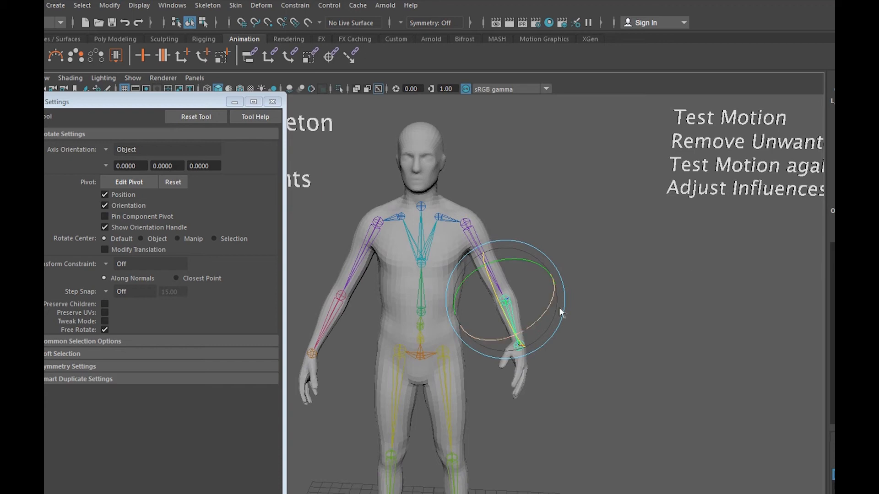
alt+drag(691, 247, 689, 276)
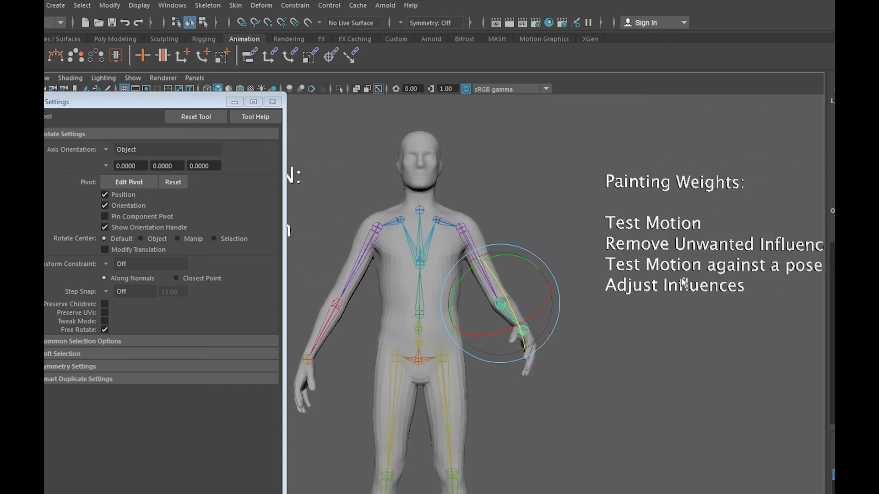
alt+drag(661, 326, 670, 325)
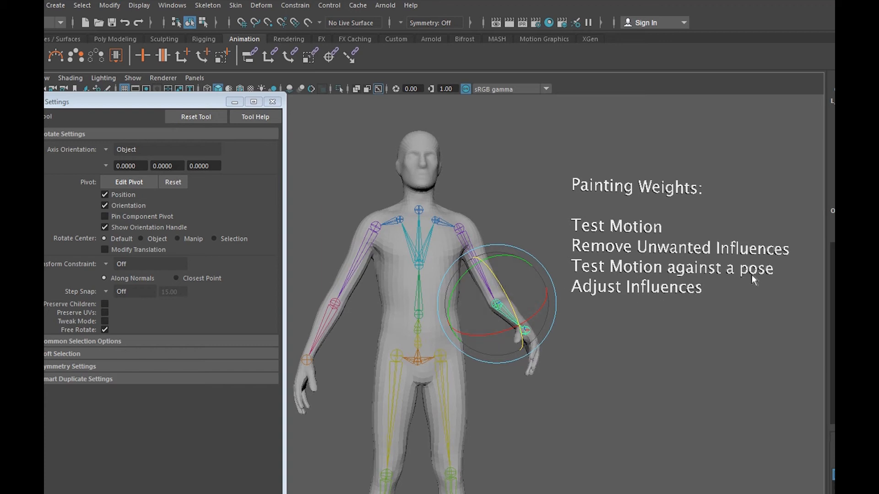
alt+drag(764, 276, 635, 302)
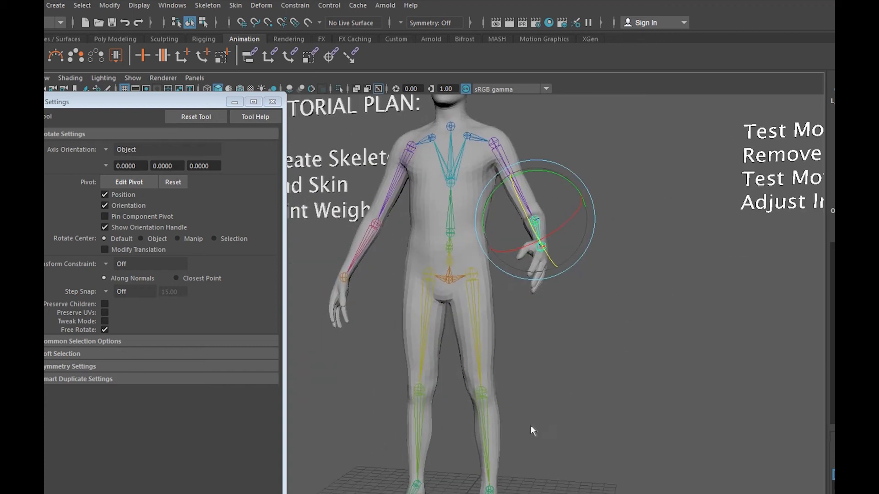
Step: Select the L_Toe joint and rotate it up and down to test how the foot's skin deforms
alt+drag(576, 468, 556, 373)
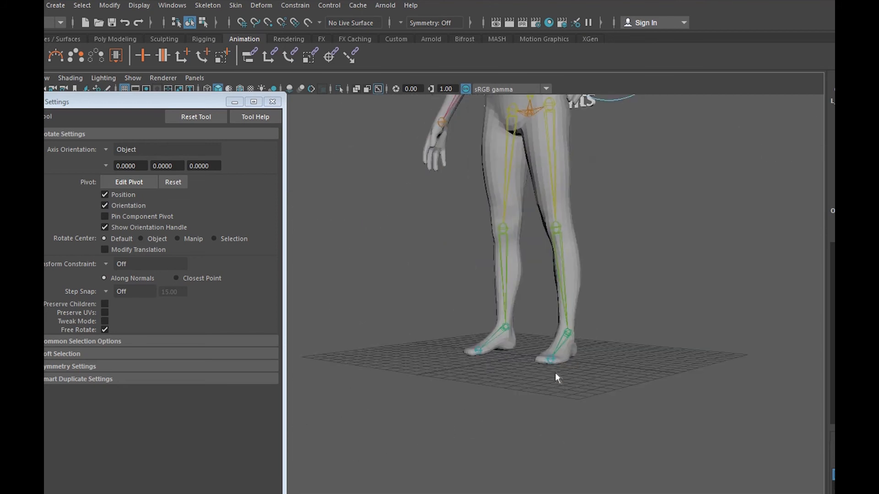
click(550, 358)
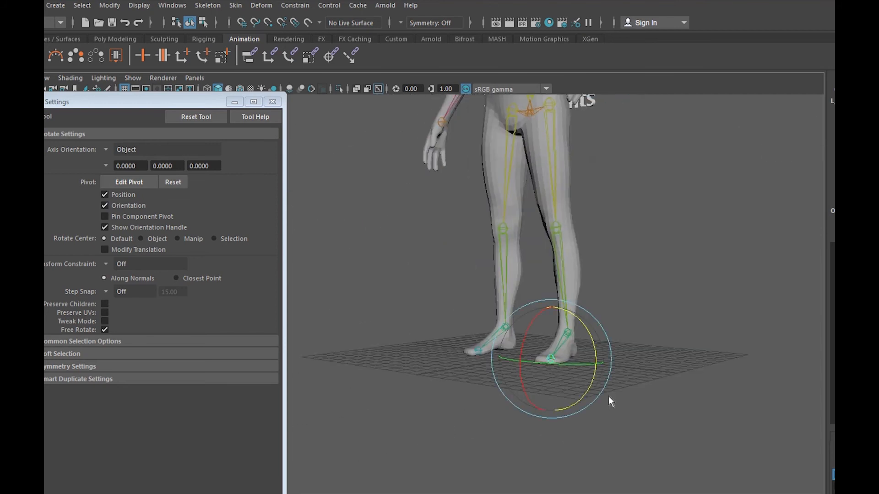
mouse_move(608, 396)
alt+mouse_down()
mouse_move(615, 389)
mouse_move(627, 402)
mouse_move(600, 397)
alt+mouse_up()
scroll(600, 397, up, 4)
alt+middle_drag(630, 410, 512, 339)
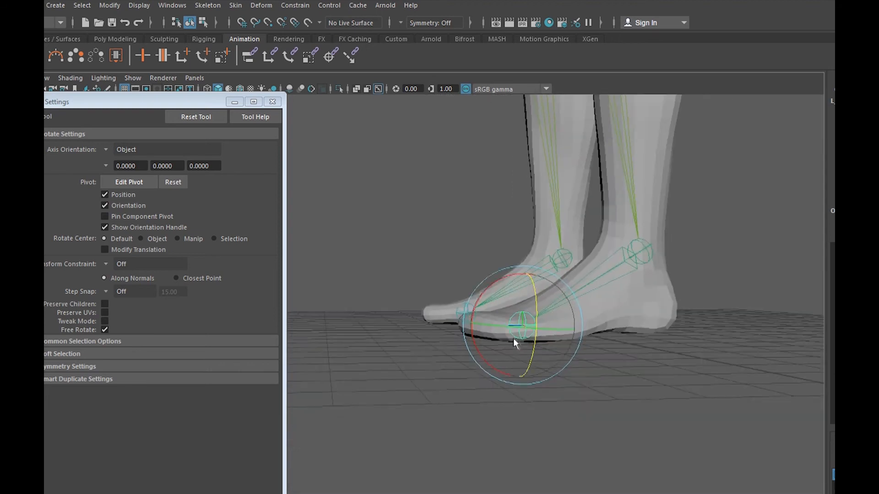
drag(525, 347, 488, 281)
scroll(572, 331, up, 2)
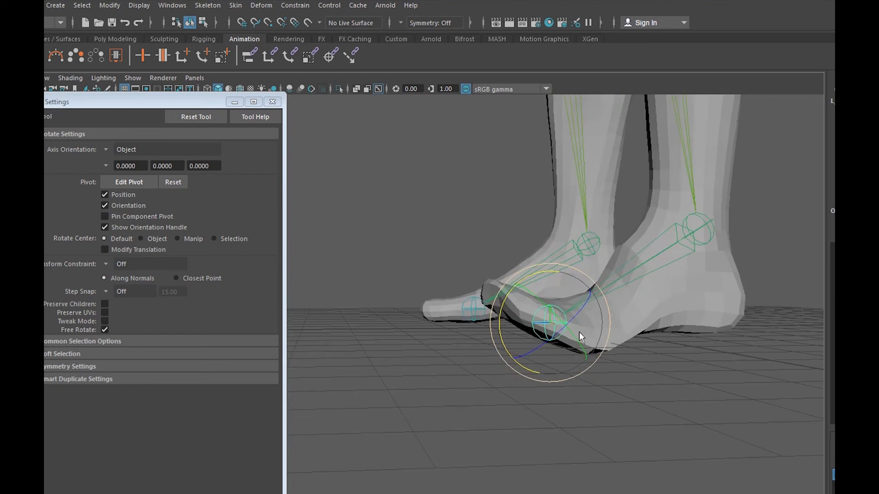
drag(574, 339, 644, 277)
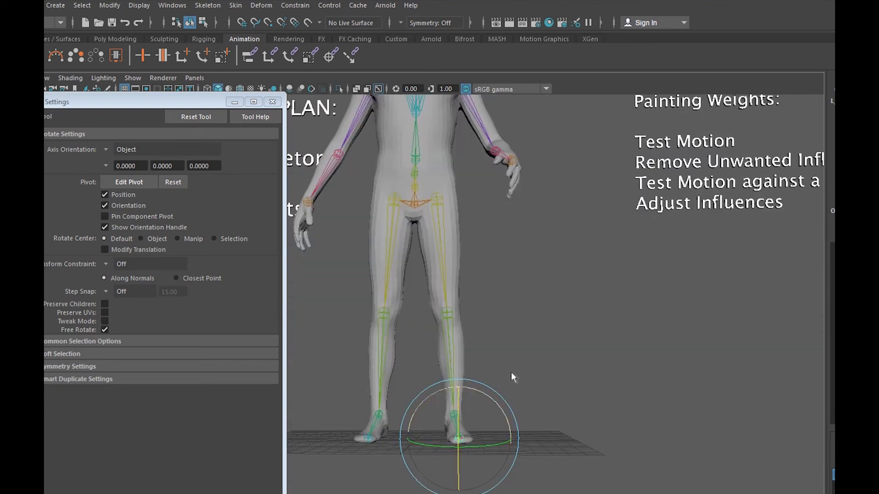
Step: Recheck the Painting Weights checklist and rotate the L_Toe joint again to look for unwanted movement in the opposite foot
alt+drag(685, 243, 621, 187)
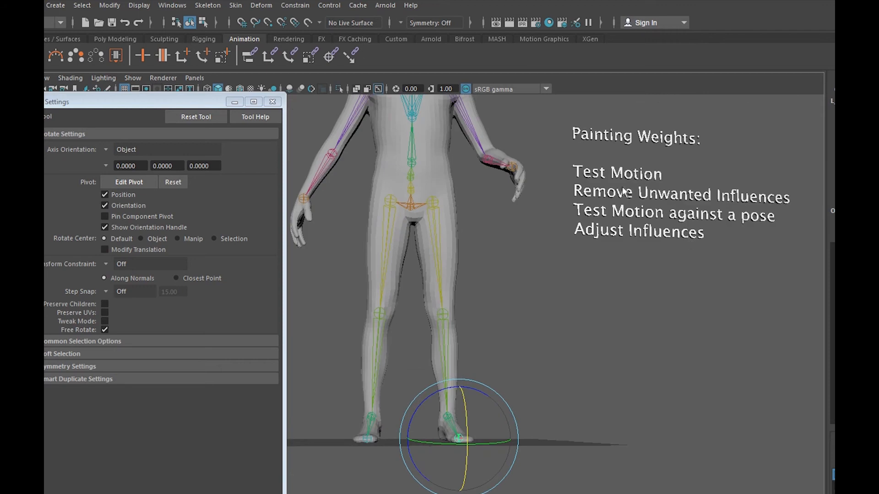
alt+drag(643, 295, 574, 318)
scroll(460, 451, up, 3)
alt+middle_drag(454, 483, 540, 359)
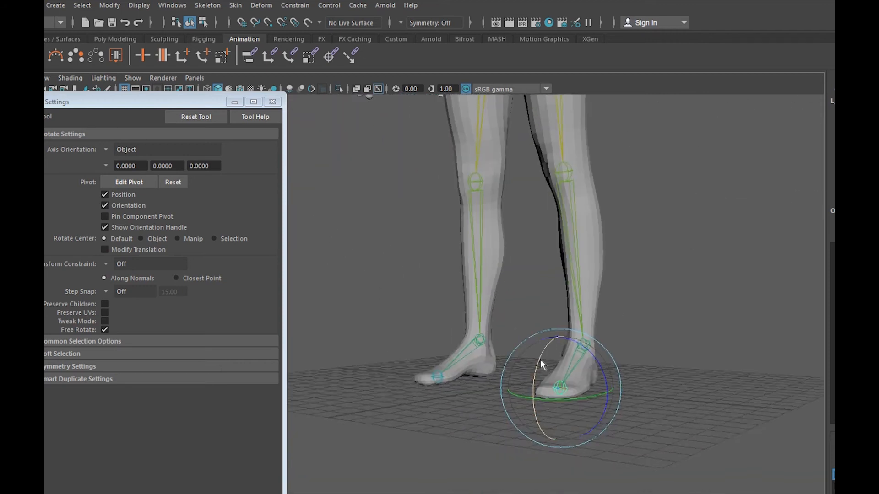
scroll(543, 402, up, 5)
alt+drag(719, 437, 696, 417)
drag(695, 453, 643, 438)
drag(576, 449, 579, 445)
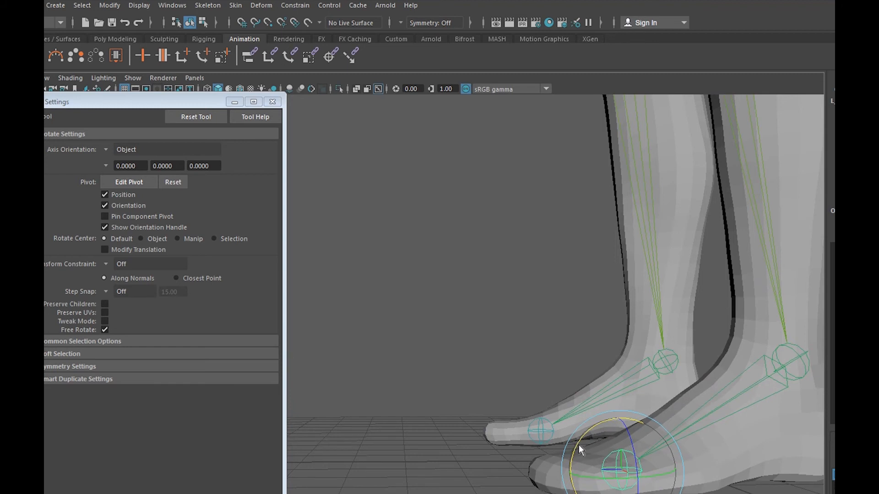
Step: Select the body mesh, activate the Paint Skin Weights tool and choose the L_Toe influence
click(736, 459)
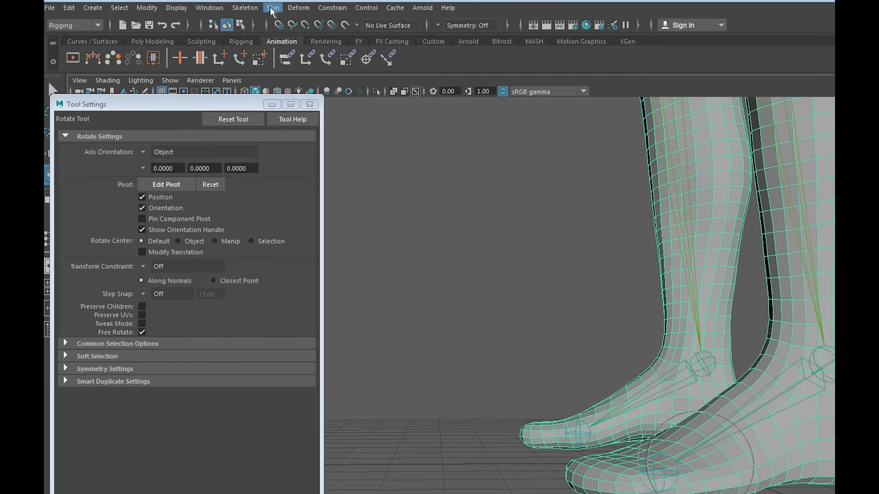
click(273, 8)
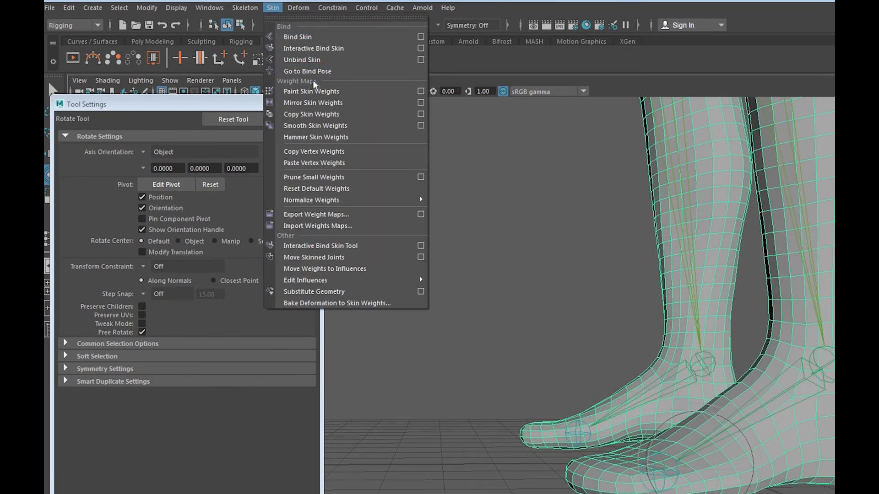
click(319, 92)
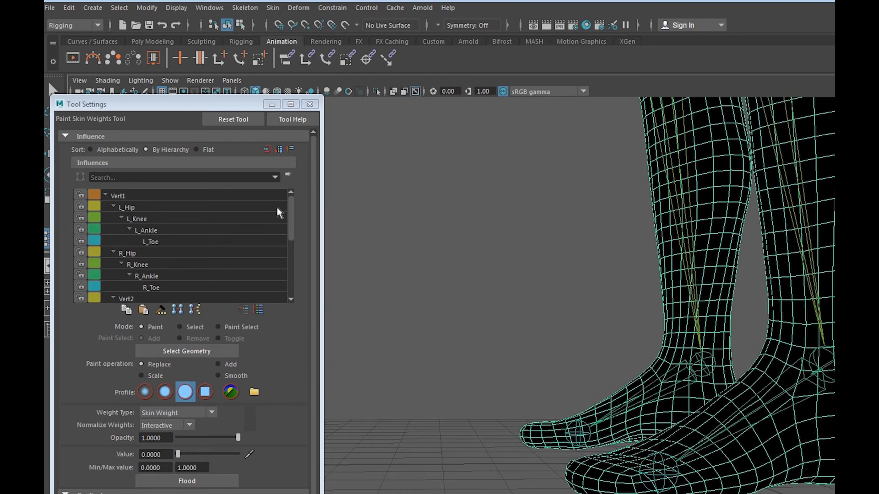
click(154, 241)
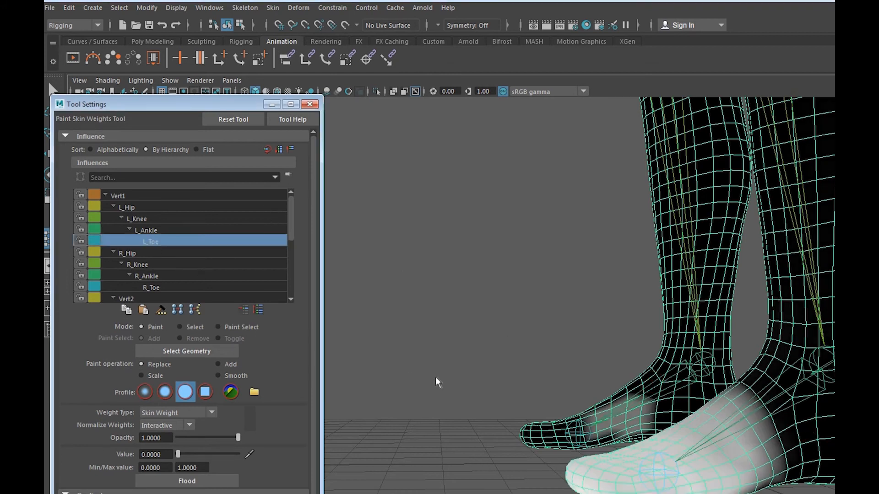
Step: Paint the L_Toe influence off the right foot with a solid Replace brush at value 0
alt+drag(435, 377, 478, 414)
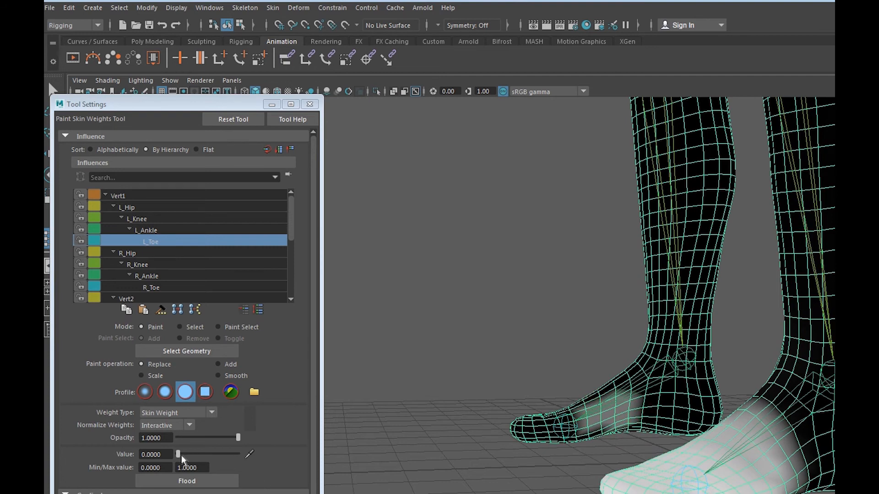
click(183, 396)
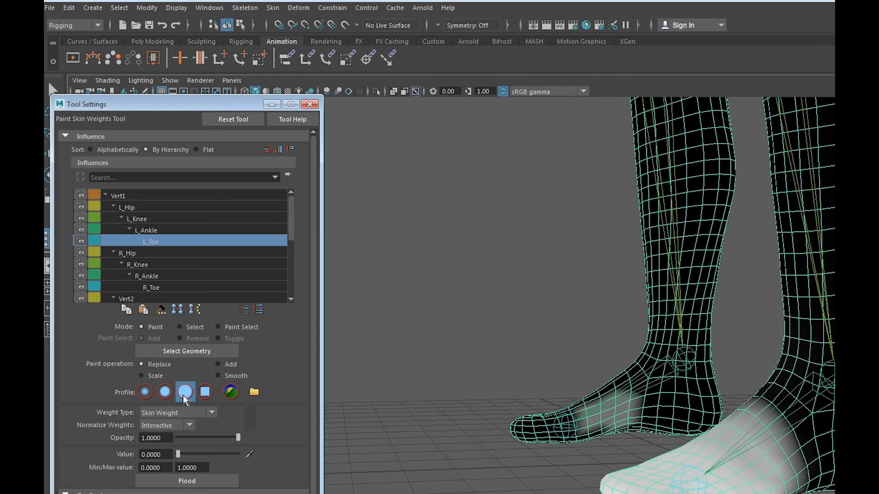
drag(180, 455, 183, 454)
mouse_move(659, 393)
mouse_down()
mouse_move(589, 403)
mouse_move(583, 415)
mouse_move(650, 413)
mouse_move(575, 432)
mouse_move(620, 398)
mouse_move(636, 371)
mouse_move(636, 381)
mouse_move(515, 427)
mouse_move(564, 416)
mouse_move(502, 349)
mouse_move(556, 334)
mouse_move(509, 365)
mouse_move(510, 375)
mouse_up()
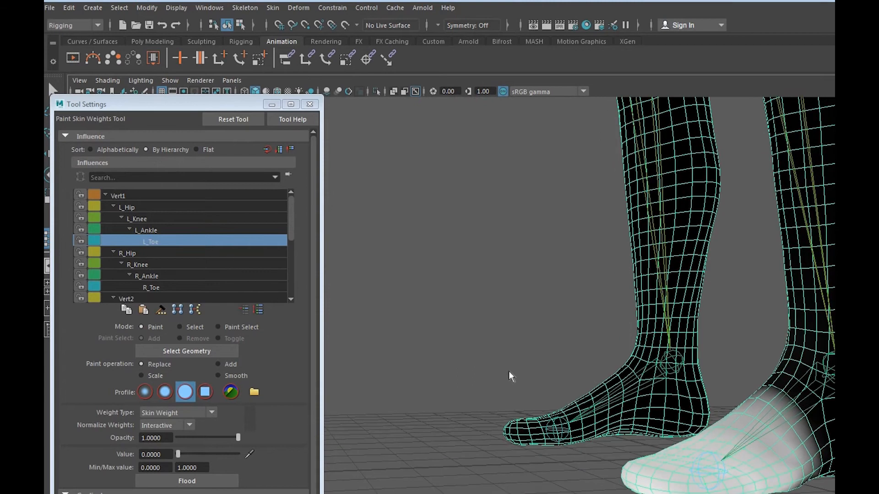
scroll(534, 480, down, 3)
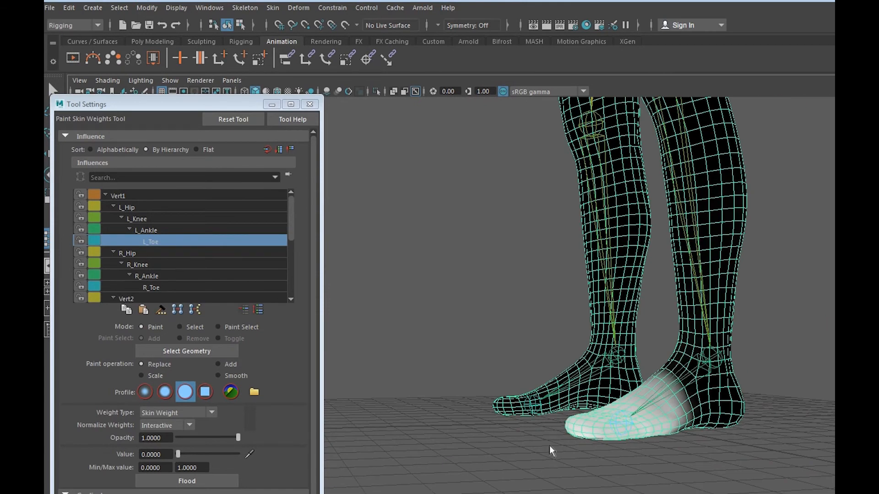
Step: Rotate the L_Toe joint to test whether the opposite foot still moves, and undo the test rotation
key(e)
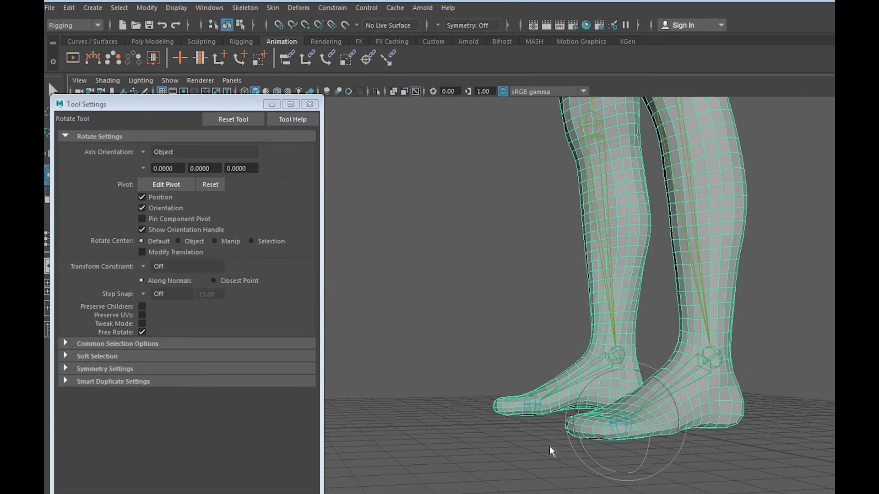
click(618, 424)
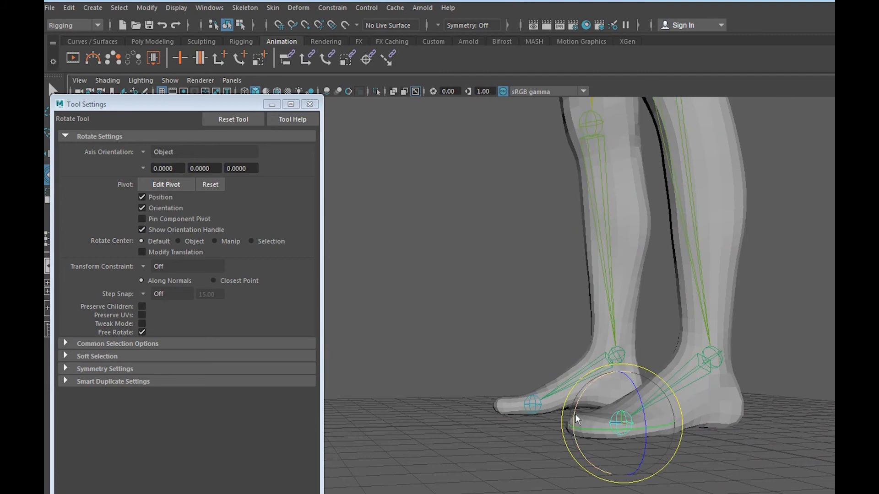
alt+drag(574, 430, 537, 462)
mouse_move(624, 421)
mouse_down()
mouse_move(616, 427)
mouse_move(629, 415)
mouse_up()
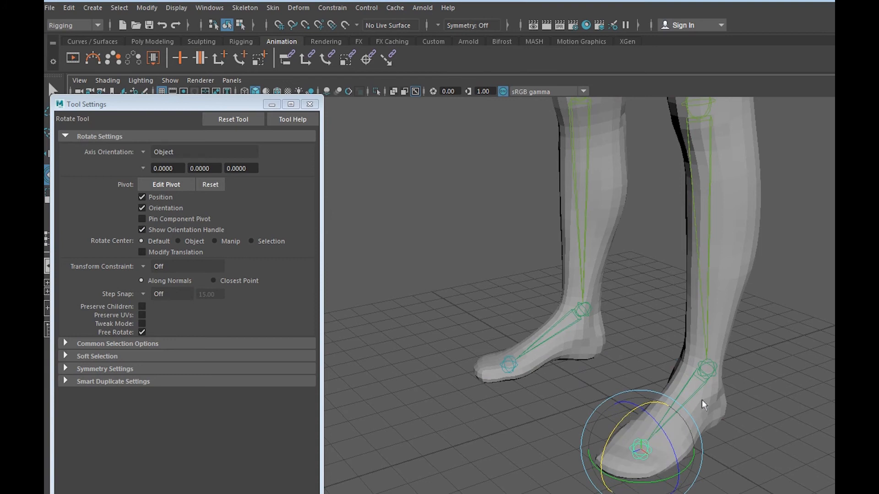
drag(627, 418, 640, 406)
key(ctrl+z)
alt+drag(661, 435, 649, 436)
scroll(648, 436, up, 2)
alt+middle_drag(648, 436, 638, 319)
alt+drag(638, 319, 625, 347)
scroll(625, 347, down, 1)
scroll(652, 337, up, 2)
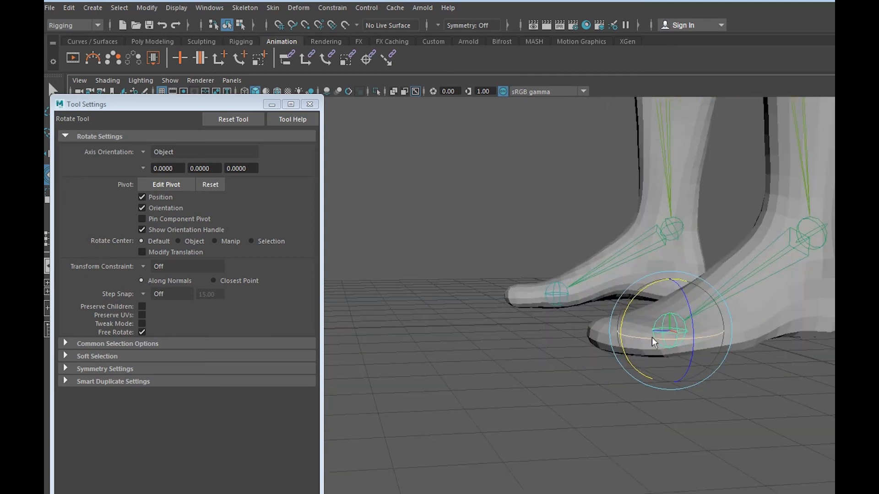
Step: Review the Painting Weights checklist beside the character and study the foot poses in the walkacyle.jpg walk cycle reference
alt+drag(688, 346, 760, 420)
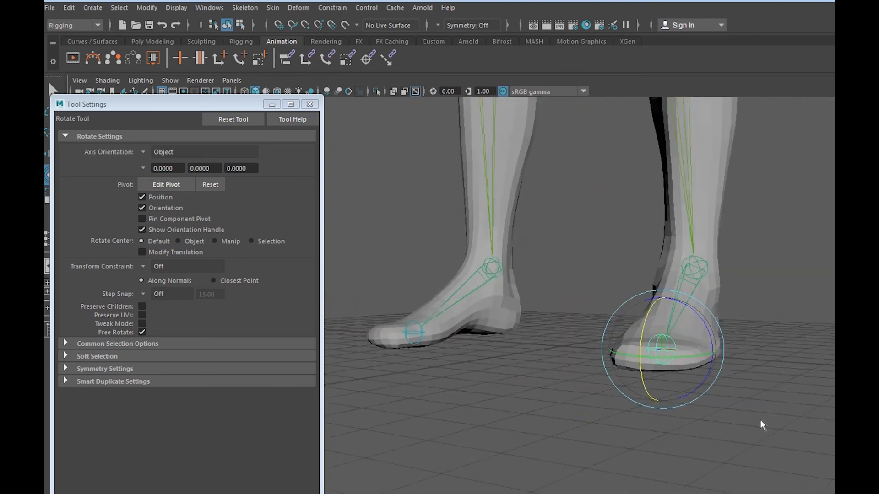
alt+right_drag(760, 419, 761, 341)
alt+drag(761, 342, 787, 289)
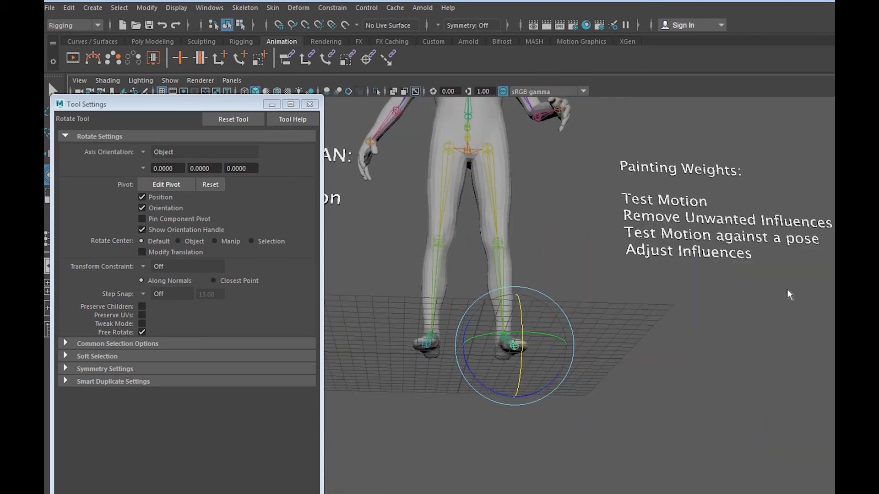
mouse_move(743, 270)
alt+mouse_down()
mouse_move(743, 280)
mouse_move(694, 174)
alt+mouse_up()
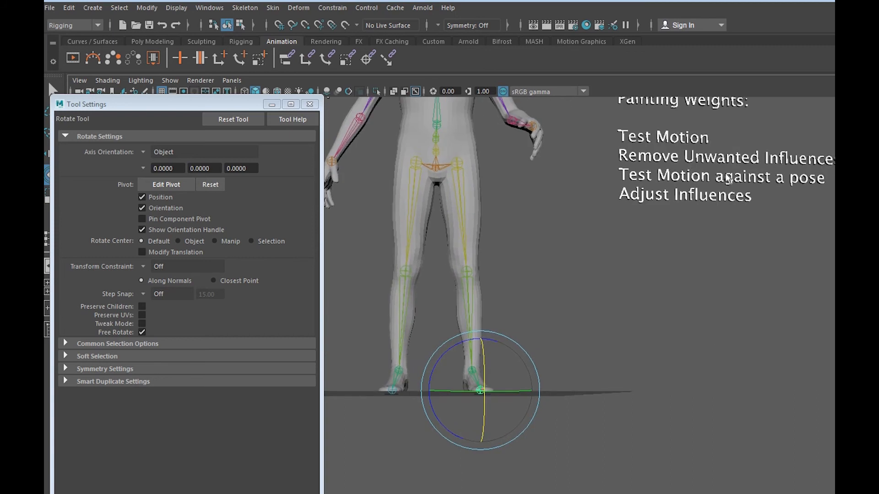
scroll(524, 378, up, 5)
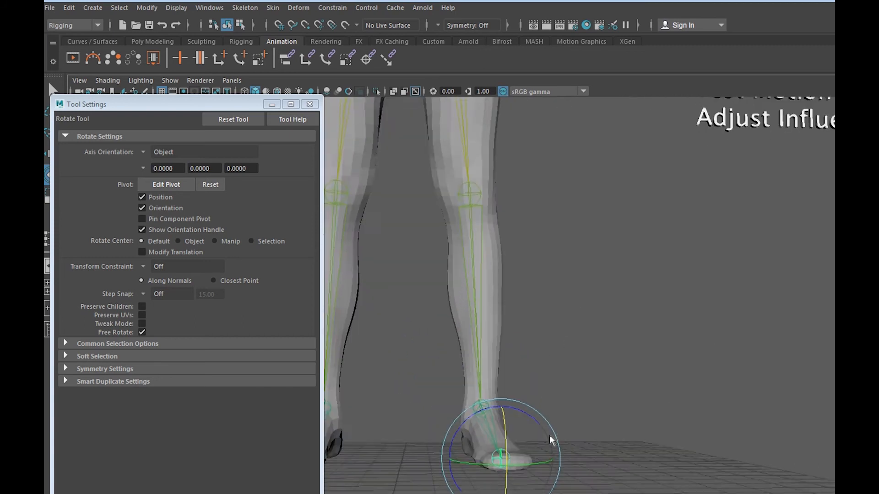
alt+drag(549, 435, 439, 450)
key(alt+Tab)
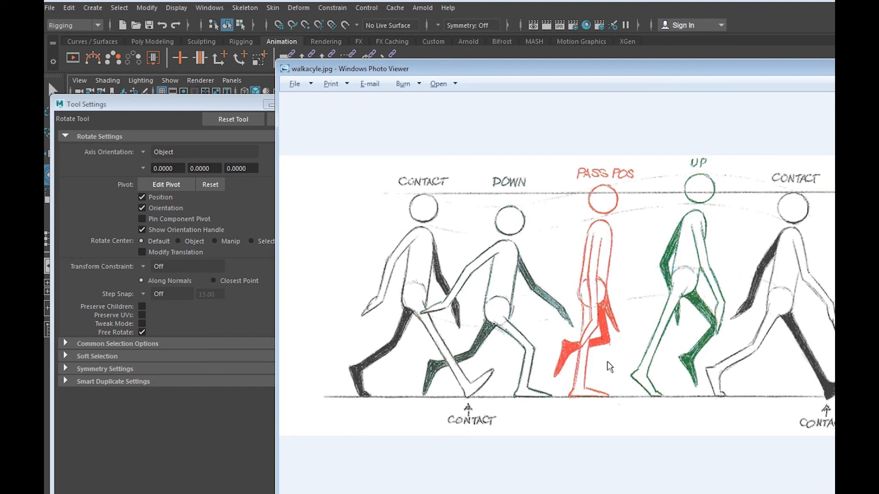
scroll(664, 406, up, 2)
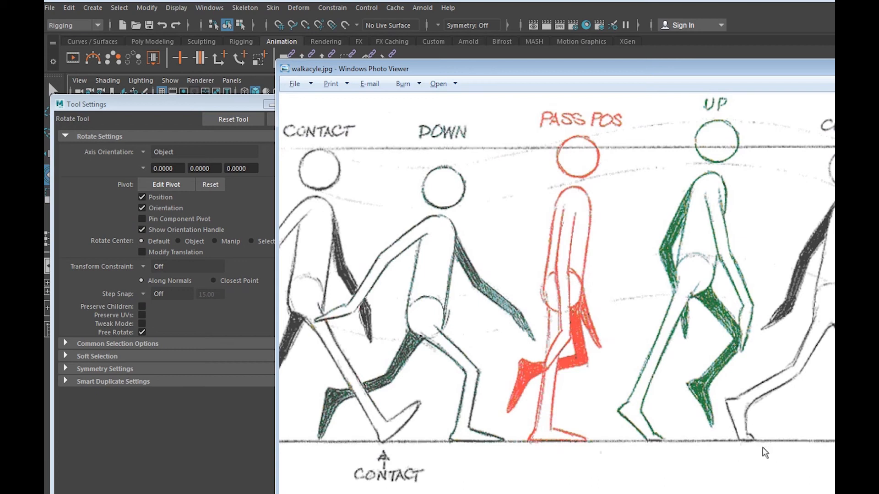
key(alt+Tab)
Step: Test-rotate the L_Toe joint from the side and compare the toe bend with the foot poses in walkacyle.jpg
alt+drag(773, 466, 688, 457)
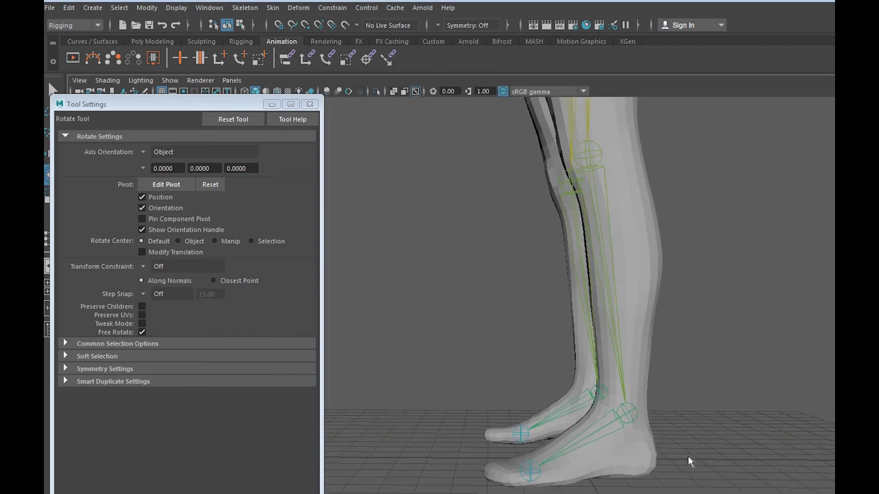
click(499, 467)
drag(474, 459, 586, 468)
key(alt+Tab)
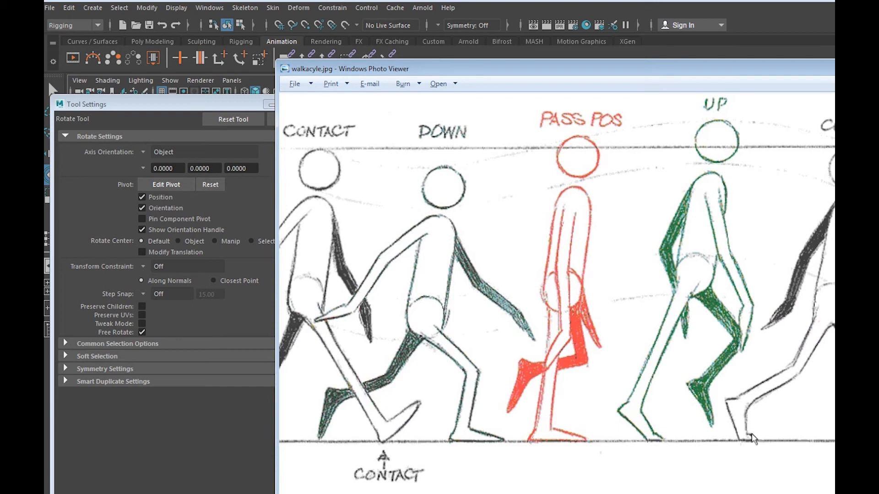
key(alt+Tab)
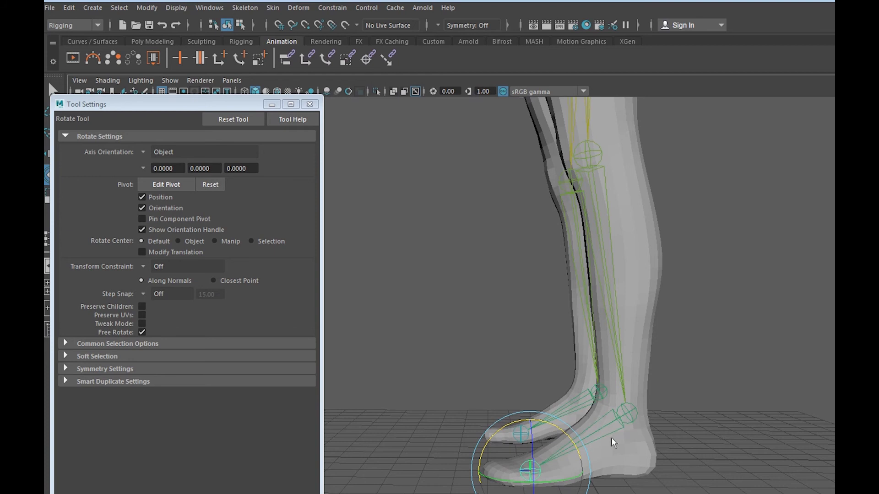
Step: Select the body mesh and activate the Paint Skin Weights tool with the L_Toe influence
click(634, 454)
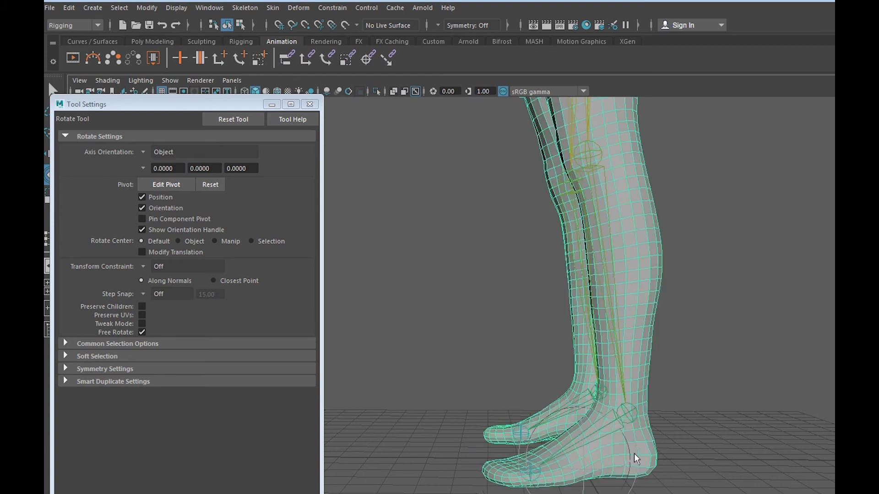
click(272, 8)
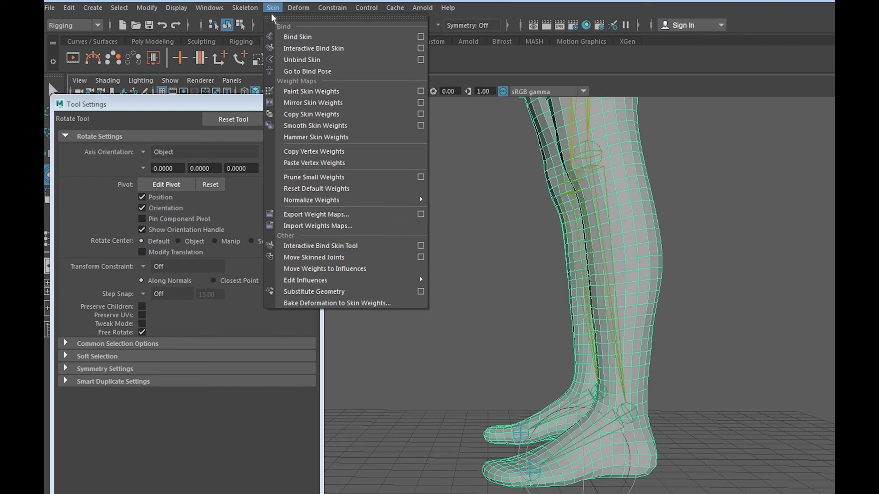
click(301, 90)
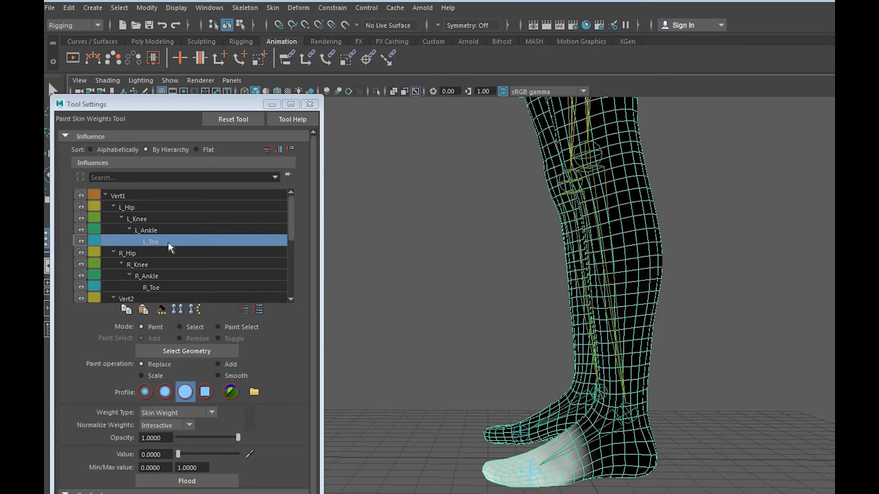
mouse_move(539, 465)
alt+mouse_down()
mouse_move(529, 471)
mouse_move(547, 459)
alt+mouse_up()
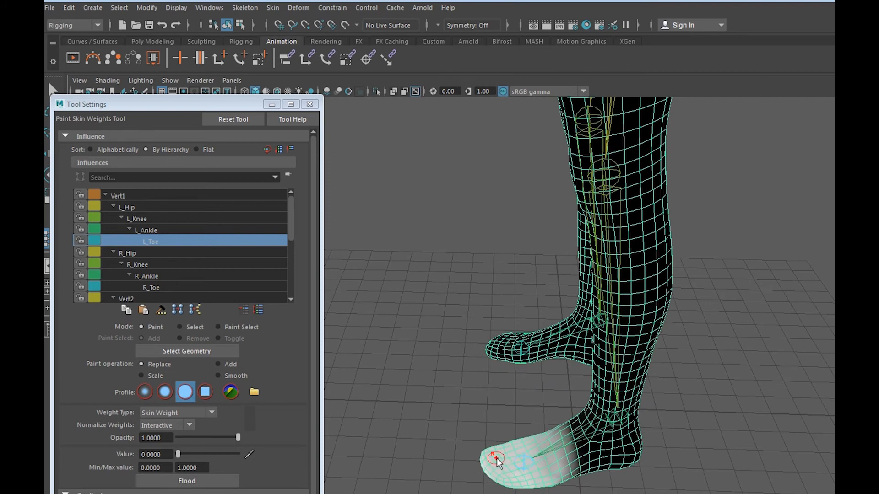
Step: Recheck the toe bend in walkacyle.jpg and paint full L_Toe influence over the left toes with the Replace brush at value 1
key(alt+Tab)
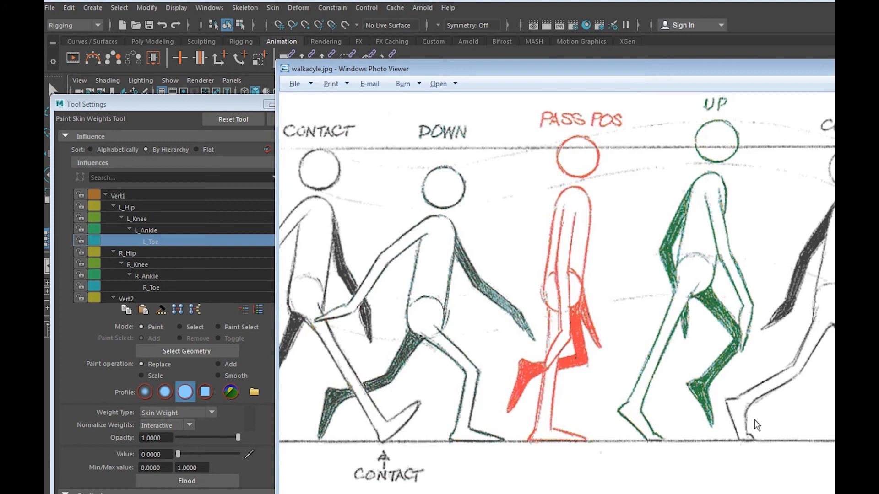
key(alt+Tab)
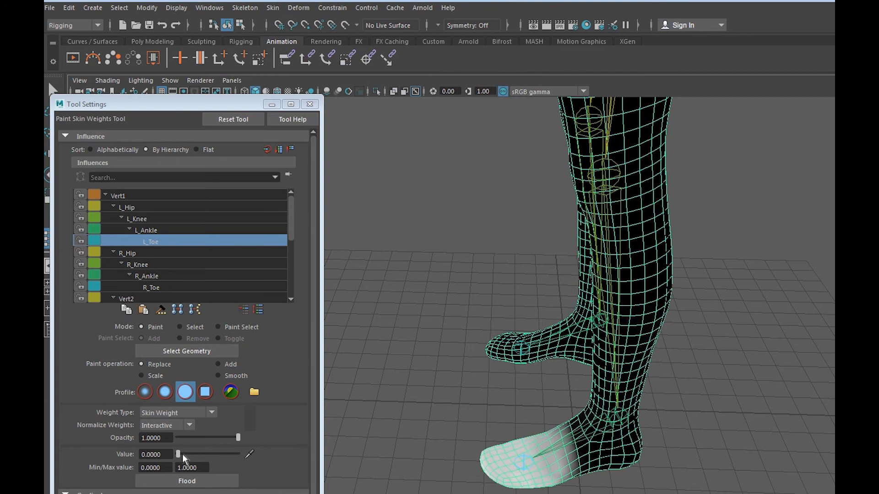
drag(179, 454, 246, 457)
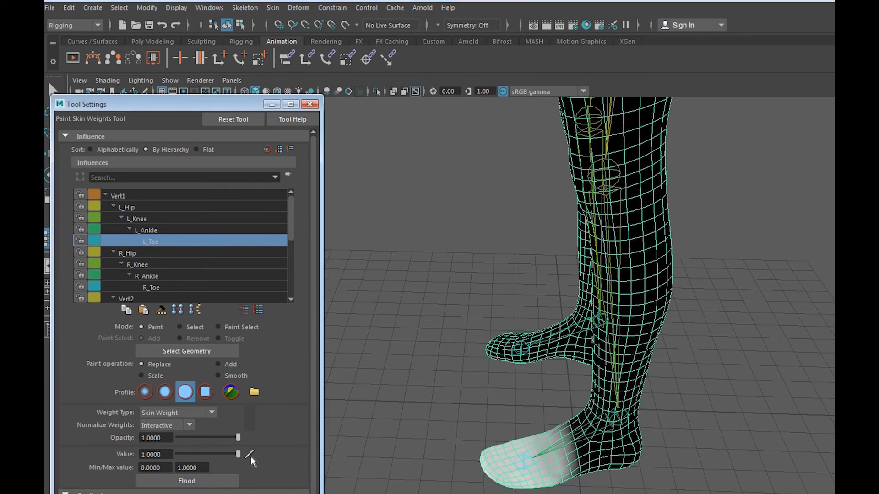
alt+drag(484, 446, 502, 465)
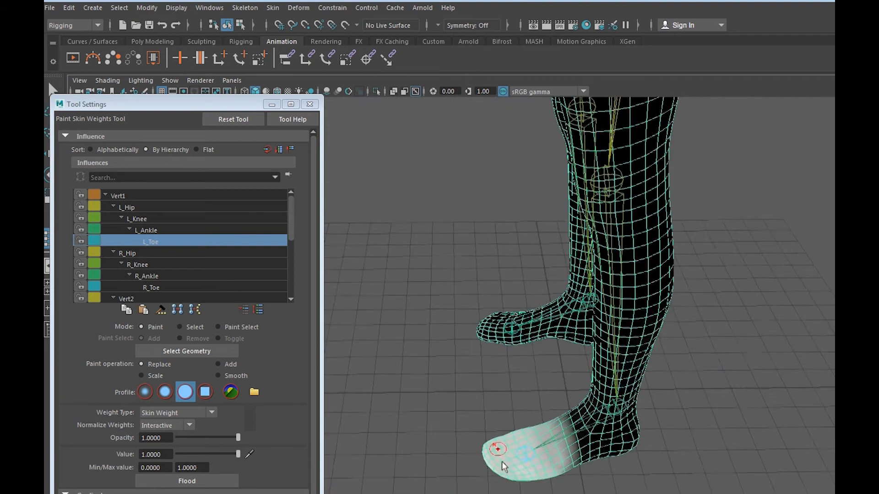
alt+right_drag(502, 465, 506, 476)
mouse_move(506, 477)
alt+mouse_down()
mouse_move(514, 490)
mouse_move(518, 424)
mouse_move(551, 486)
mouse_move(504, 451)
alt+mouse_up()
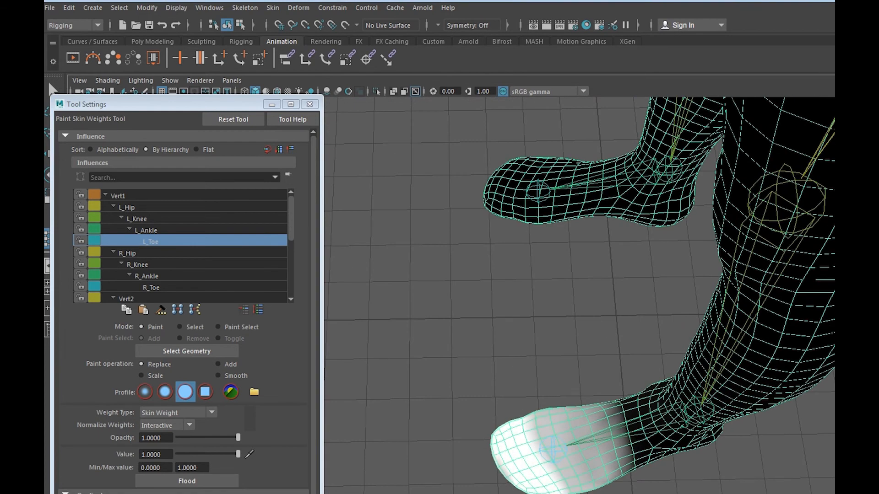
drag(509, 440, 535, 403)
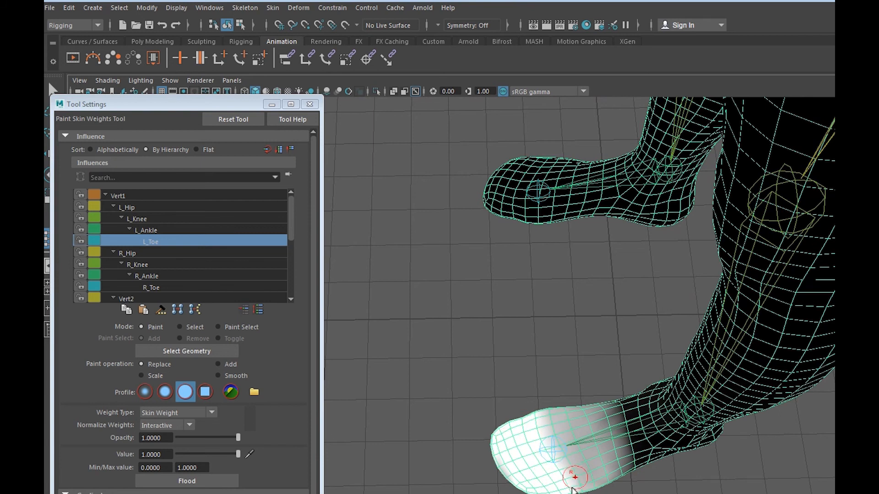
Step: Select the L_Toe joint and rotate it up and back down to test the newly painted toe weights
key(e)
click(557, 455)
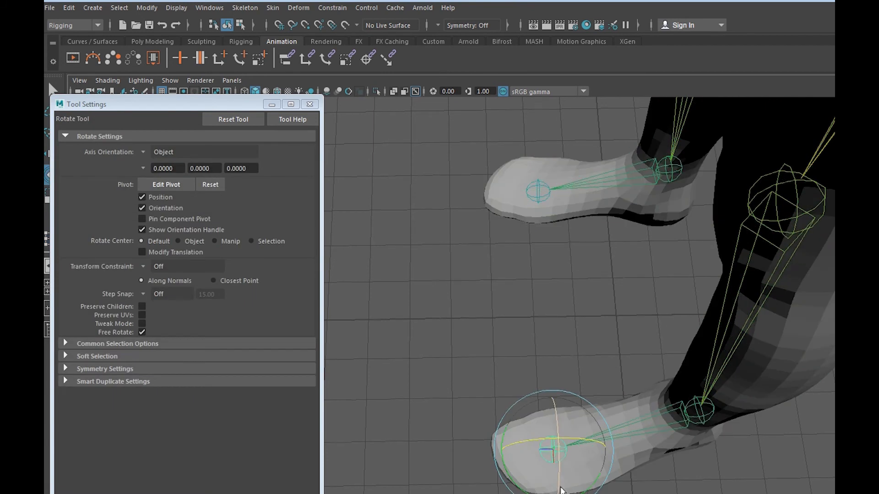
alt+drag(558, 454, 570, 342)
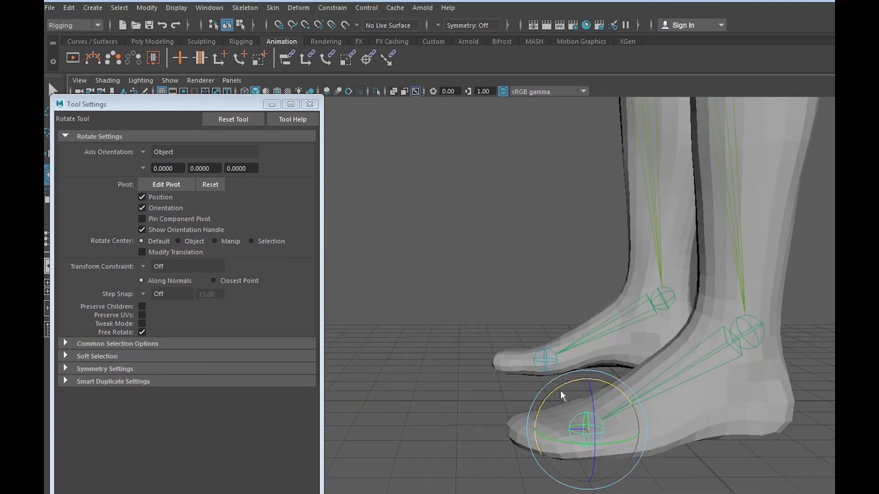
drag(560, 391, 586, 378)
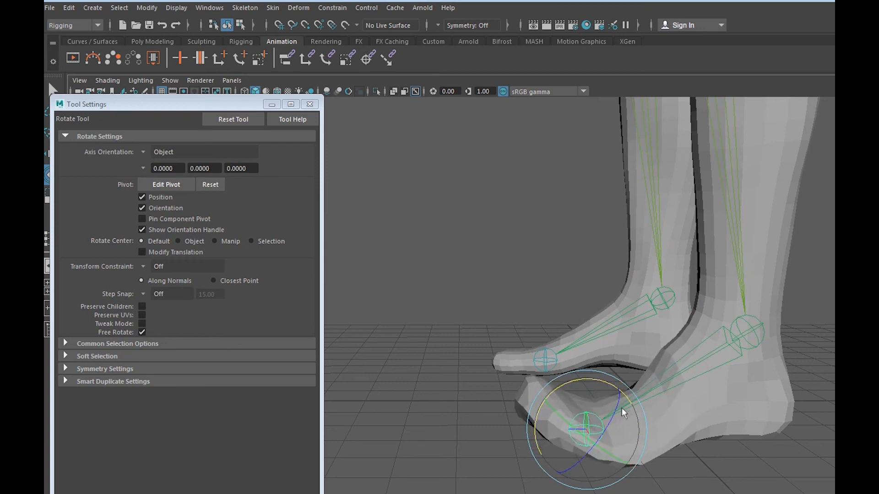
drag(573, 384, 534, 395)
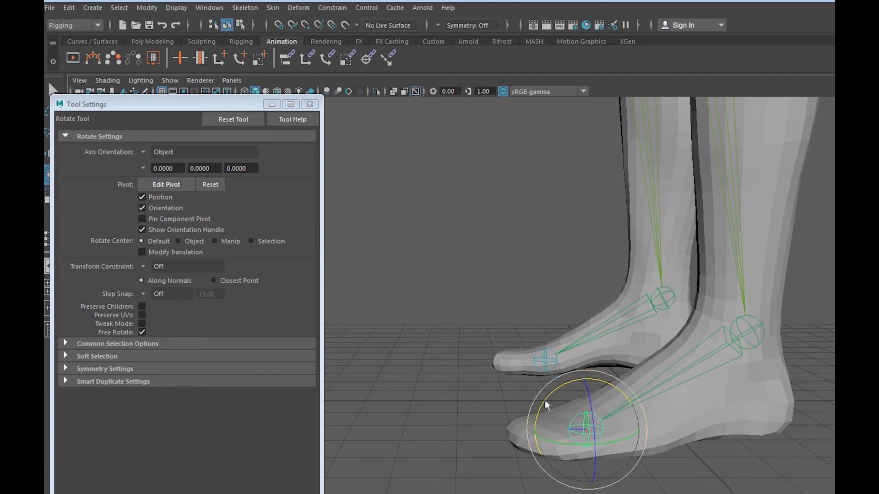
Step: Paint the L_Toe influence off the body mesh behind the left toe joint with the Replace brush at value 0
click(709, 418)
key(y)
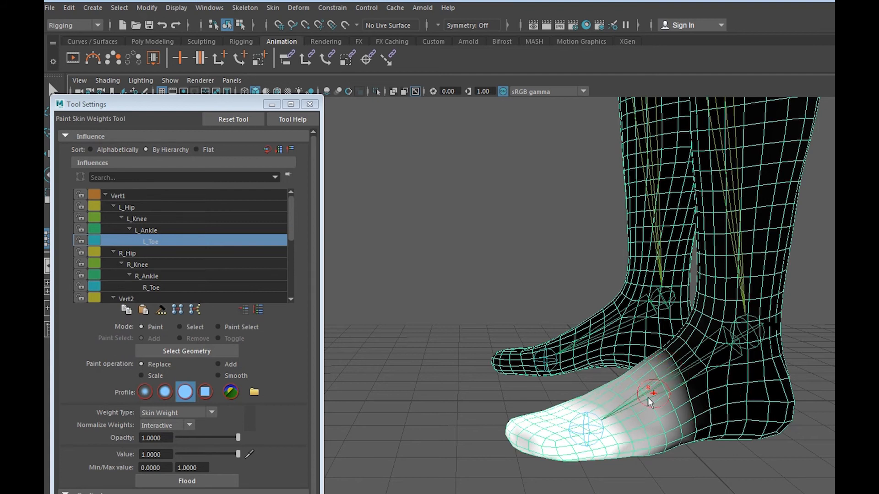
alt+drag(657, 402, 632, 465)
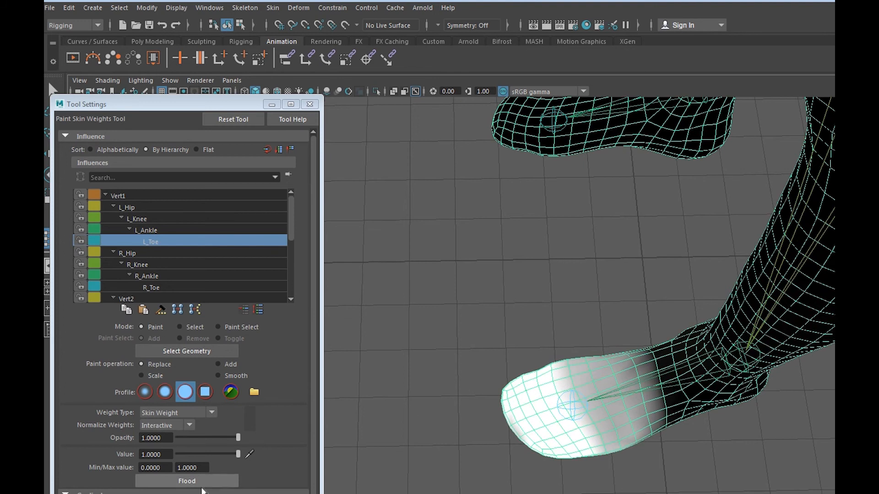
drag(238, 455, 185, 460)
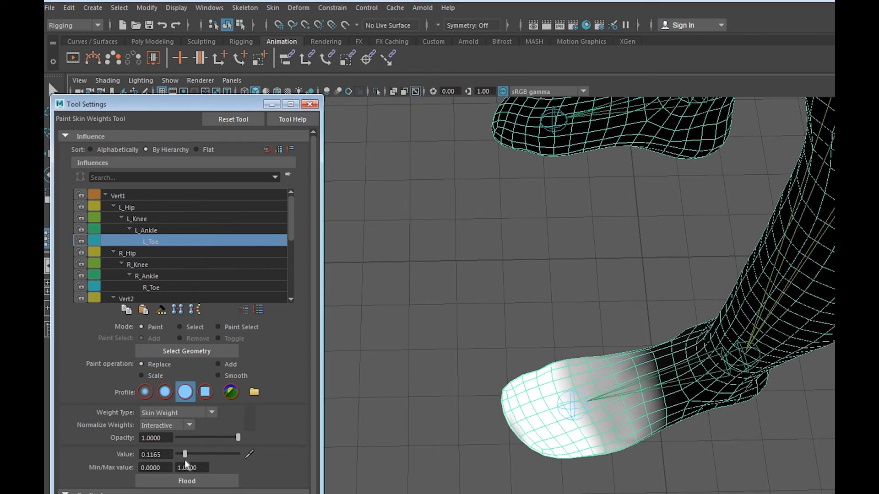
mouse_move(632, 356)
mouse_down()
mouse_move(653, 435)
mouse_move(610, 360)
mouse_move(595, 381)
mouse_move(621, 455)
mouse_move(609, 395)
mouse_move(589, 366)
mouse_move(579, 384)
mouse_move(613, 451)
mouse_up()
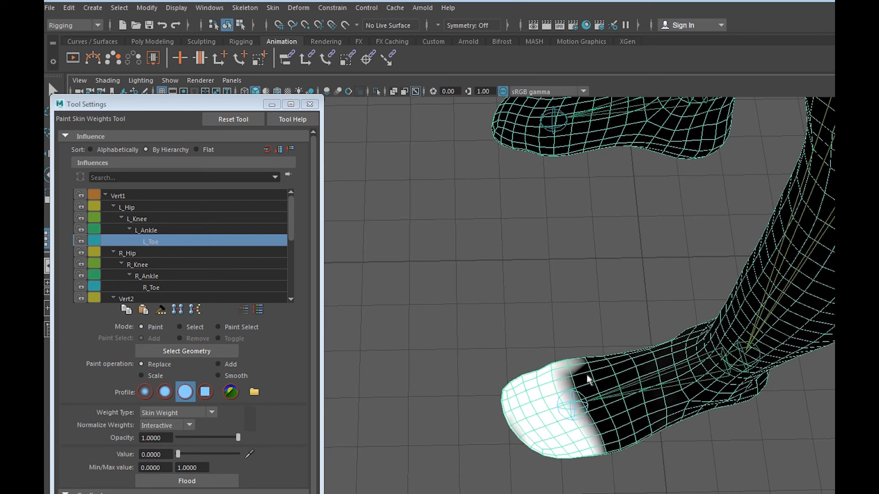
mouse_move(588, 379)
mouse_down()
mouse_move(581, 364)
mouse_move(593, 359)
mouse_up()
Step: Select the L_Toe joint again and rotate it to examine how the foot bends with the sharper weight boundary
key(e)
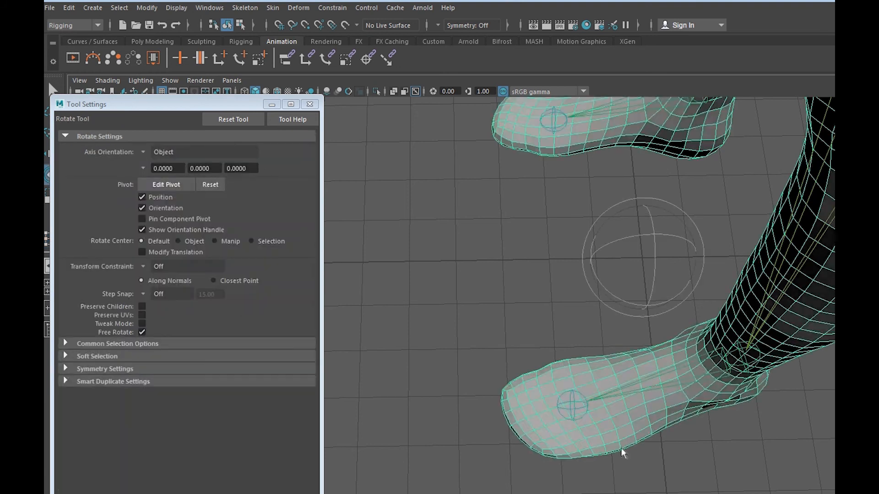
click(620, 453)
click(566, 403)
click(579, 405)
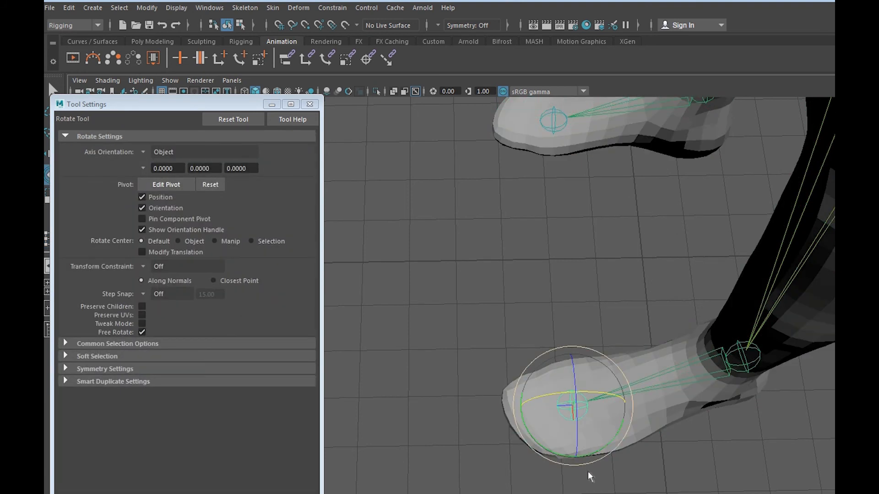
alt+drag(588, 471, 559, 440)
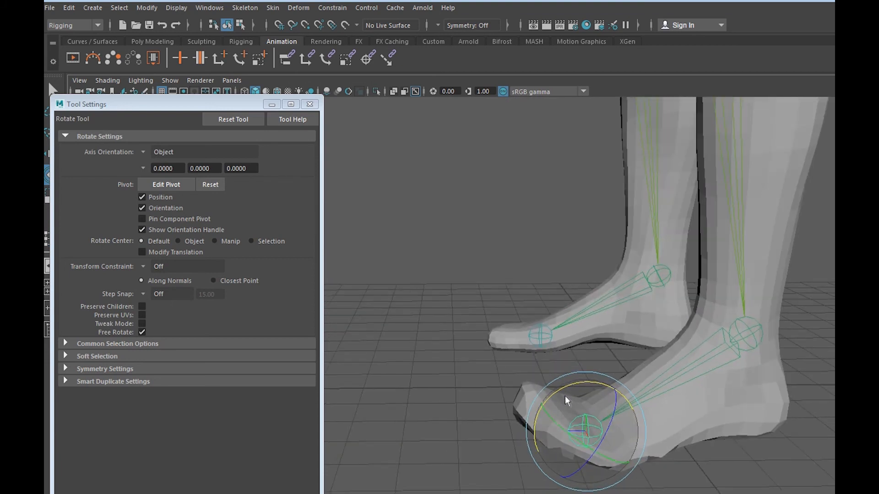
mouse_move(565, 397)
mouse_down()
mouse_move(567, 386)
mouse_move(540, 408)
mouse_move(564, 388)
mouse_move(537, 402)
mouse_move(547, 397)
mouse_up()
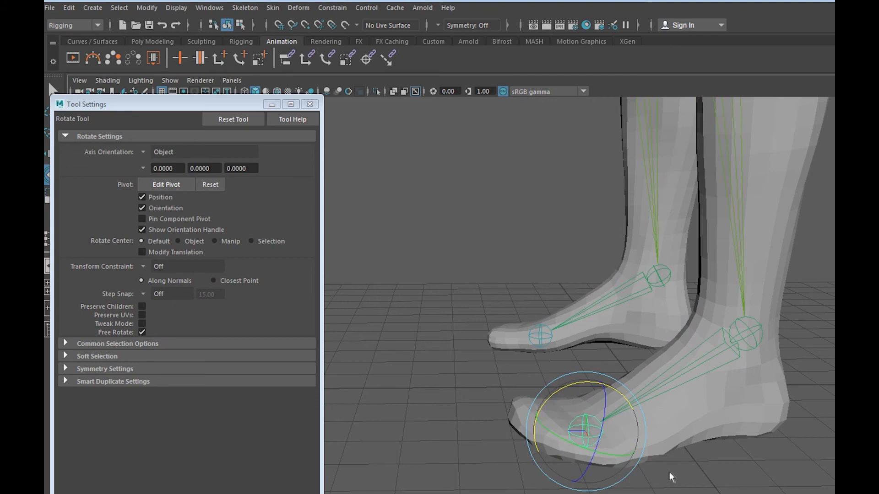
Step: Rotate the L_Toe joint to bend the left toes further up and examine the foot's deformation from several angles
alt+drag(538, 451, 602, 400)
mouse_move(573, 372)
mouse_down()
mouse_move(562, 389)
mouse_move(584, 365)
mouse_move(562, 387)
mouse_move(576, 367)
mouse_up()
alt+drag(646, 462, 580, 429)
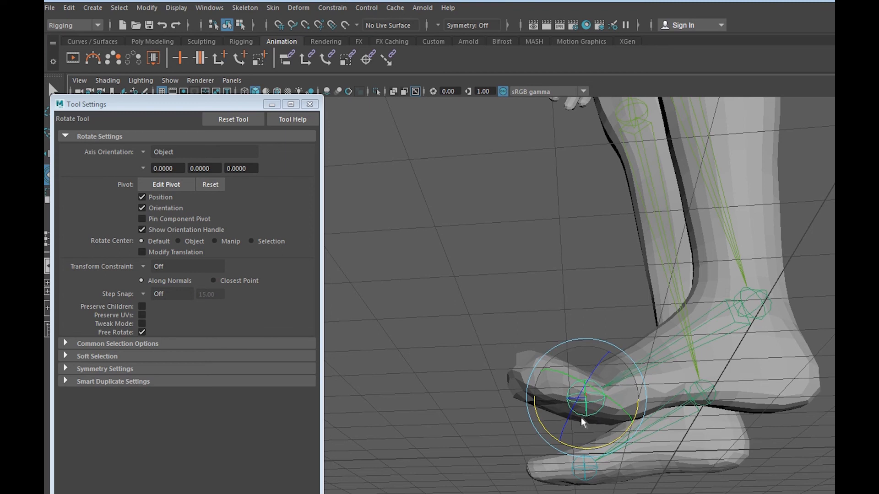
alt+drag(581, 417, 615, 458)
mouse_move(586, 378)
mouse_down()
mouse_move(561, 381)
mouse_move(583, 375)
mouse_up()
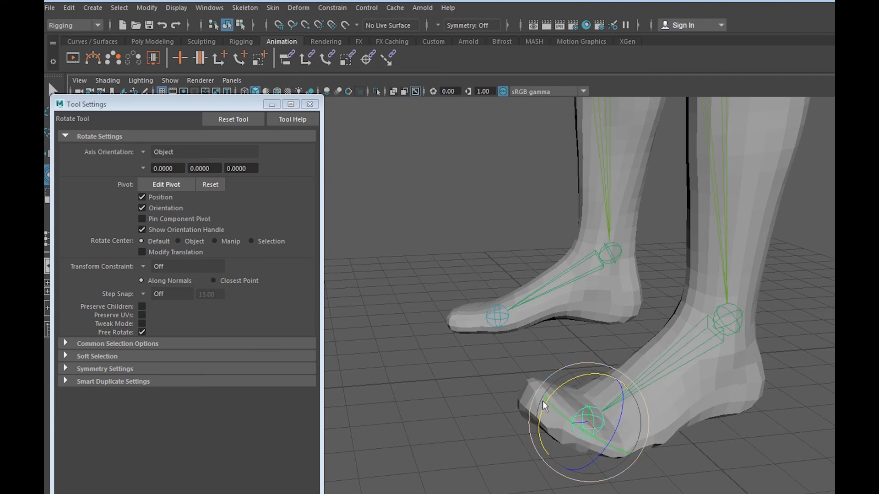
Step: Reopen skin weight painting on the body mesh, set the brush value to 1 and inspect the L_Toe influence around the left foot
click(705, 395)
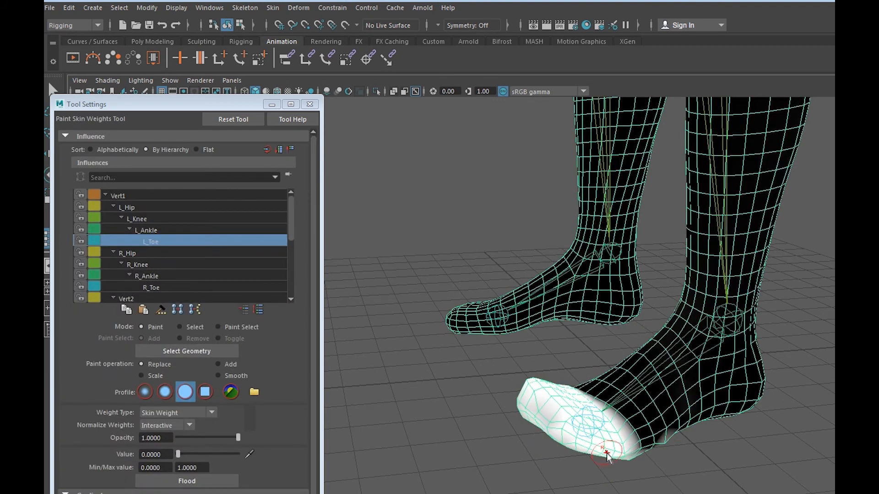
mouse_move(595, 451)
alt+mouse_down()
mouse_move(576, 452)
mouse_move(608, 430)
mouse_move(627, 446)
mouse_move(544, 424)
mouse_move(544, 401)
mouse_move(547, 447)
mouse_move(530, 414)
alt+mouse_up()
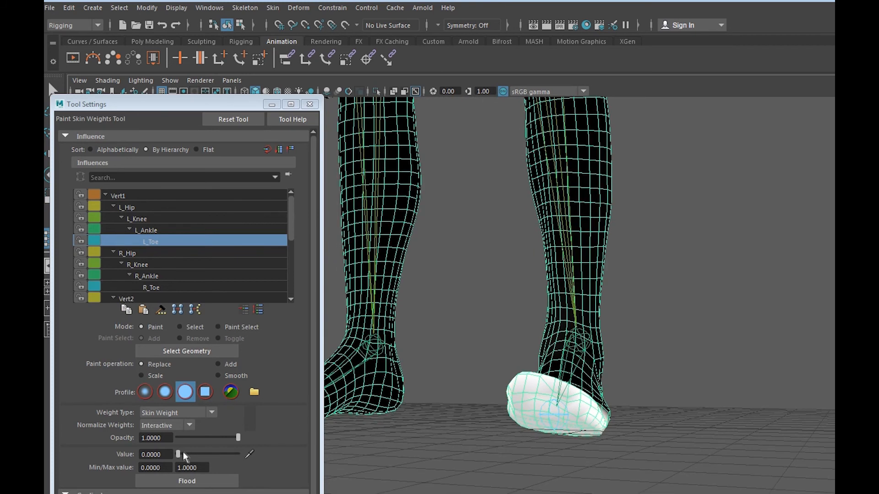
drag(184, 452, 193, 453)
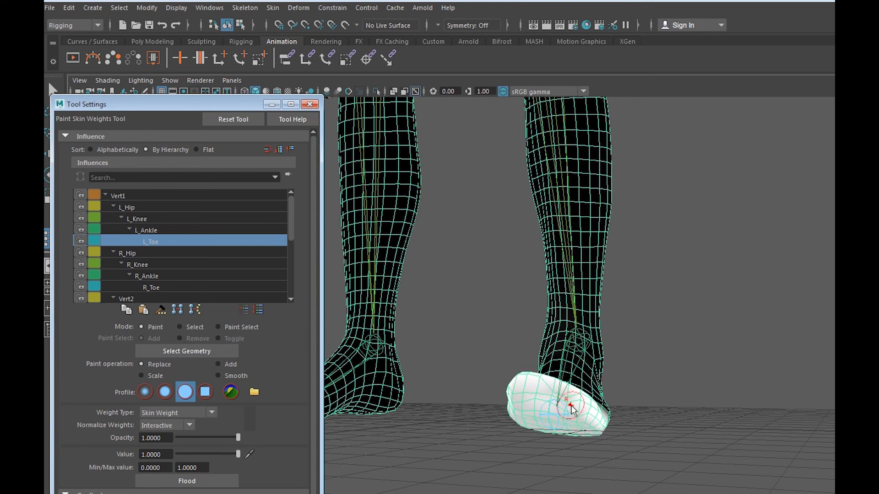
scroll(563, 402, up, 3)
alt+middle_drag(580, 425, 535, 409)
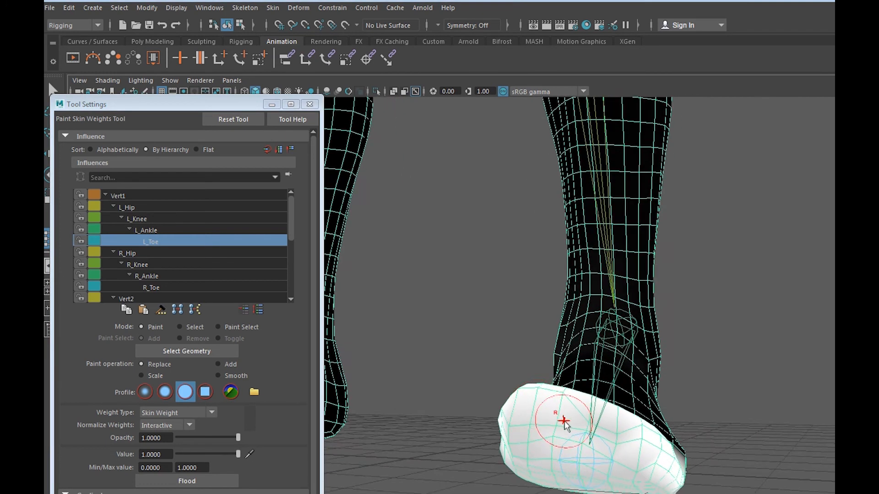
mouse_move(575, 422)
alt+mouse_down()
mouse_move(527, 418)
mouse_move(595, 430)
alt+mouse_up()
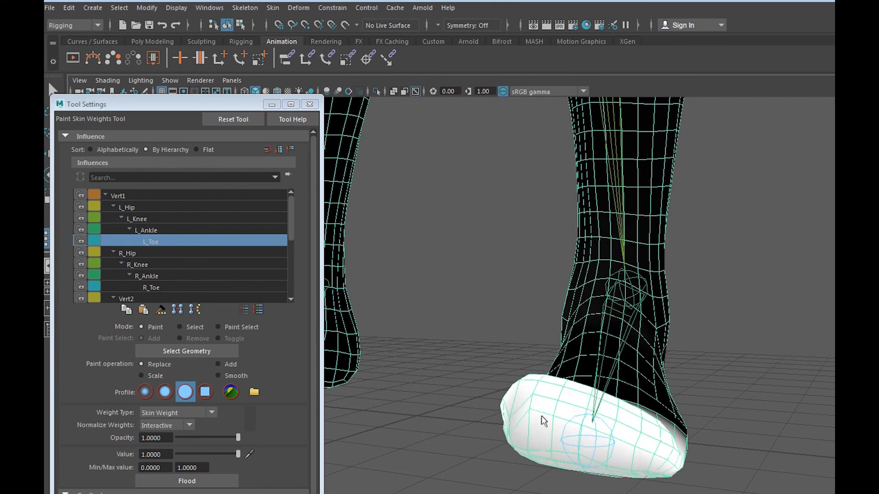
alt+drag(522, 418, 595, 427)
alt+drag(506, 418, 583, 417)
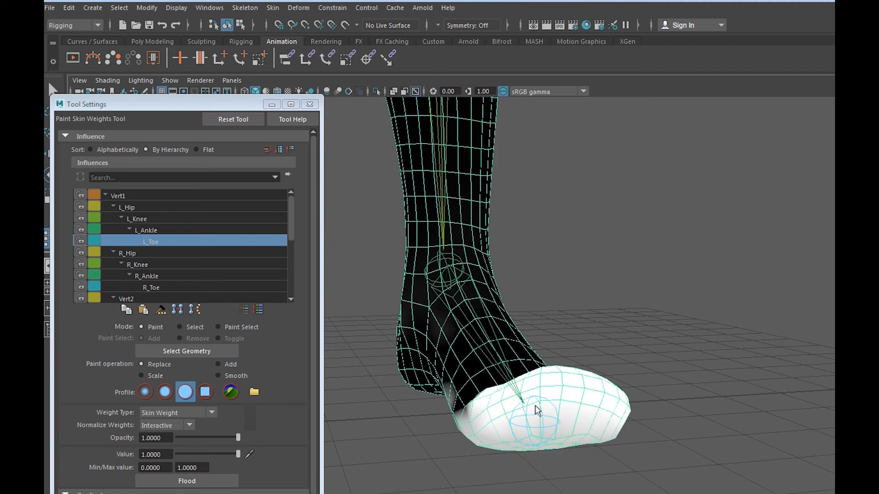
mouse_move(589, 400)
alt+mouse_down()
mouse_move(631, 428)
mouse_move(526, 415)
mouse_move(550, 421)
alt+mouse_up()
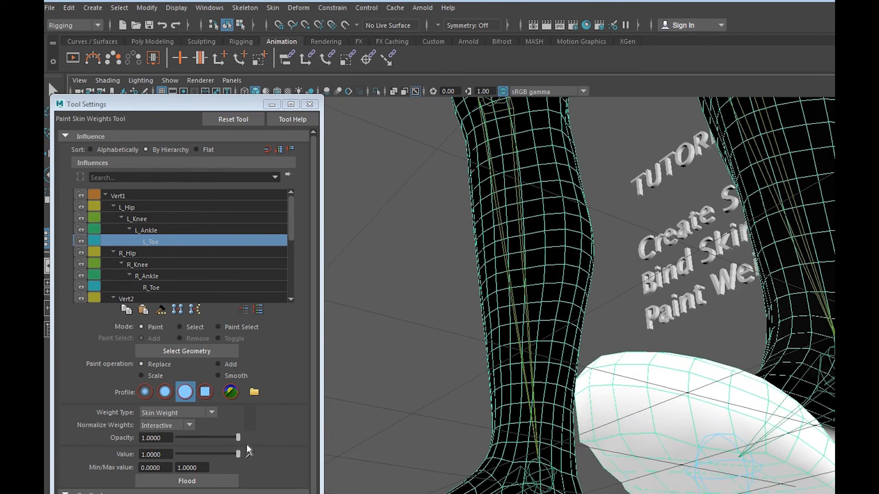
Step: Set the Replace brush value to 0.6990 and examine the L_Toe weights on the underside of the left foot
drag(238, 454, 221, 454)
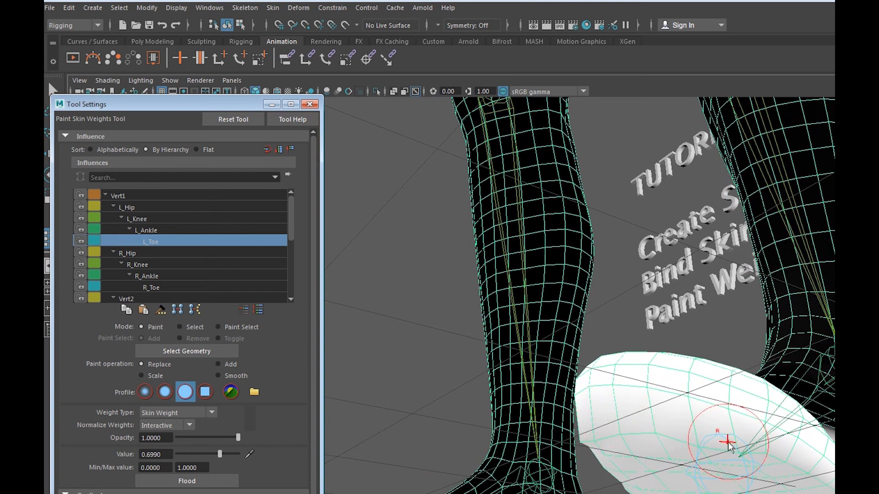
alt+drag(726, 440, 751, 412)
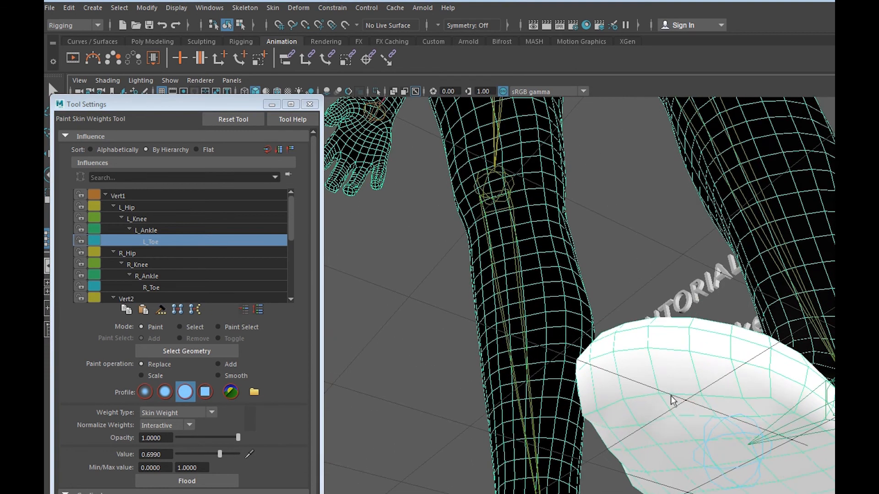
alt+drag(604, 414, 654, 446)
scroll(655, 447, down, 3)
mouse_move(590, 478)
alt+mouse_down()
mouse_move(640, 493)
mouse_move(610, 461)
mouse_move(553, 464)
mouse_move(564, 464)
alt+mouse_up()
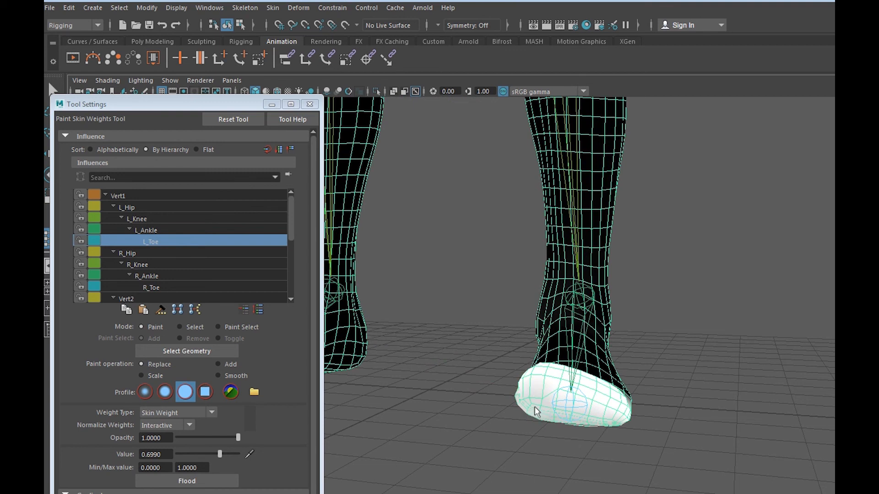
Step: Paint L_Toe influence over the tips of the left toes with the Replace brush at value 1
alt+drag(549, 412, 503, 415)
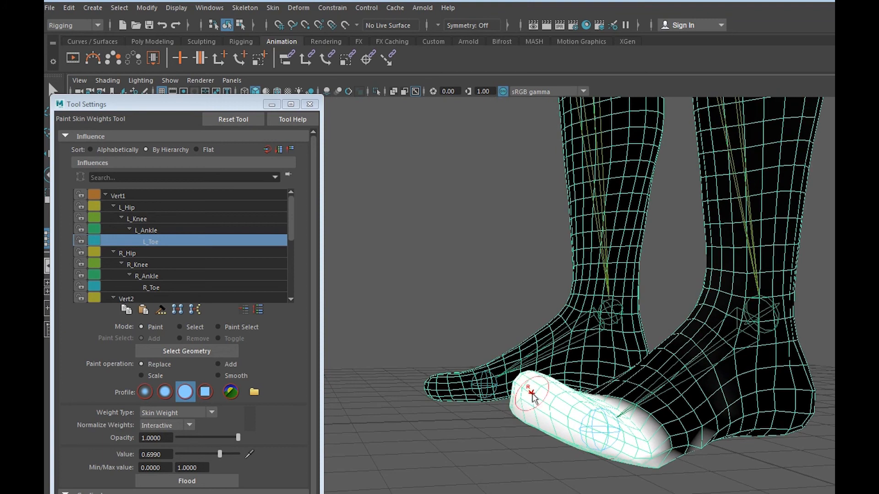
drag(219, 454, 238, 454)
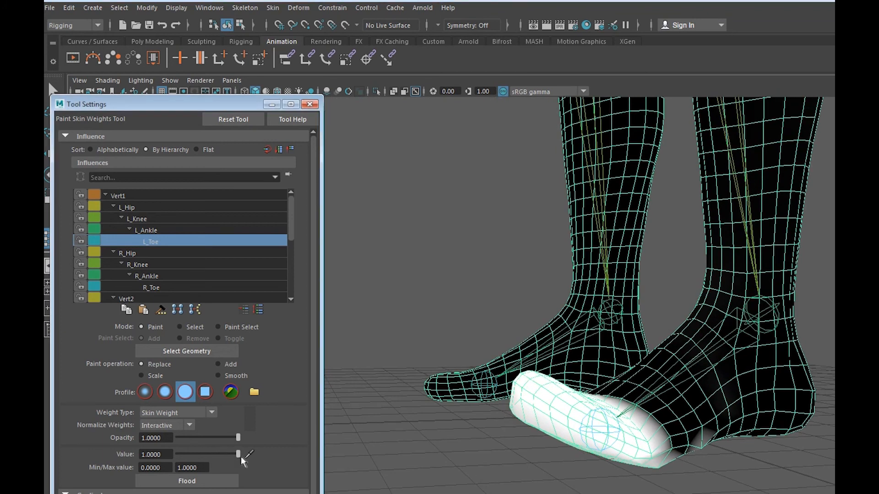
drag(530, 408, 522, 414)
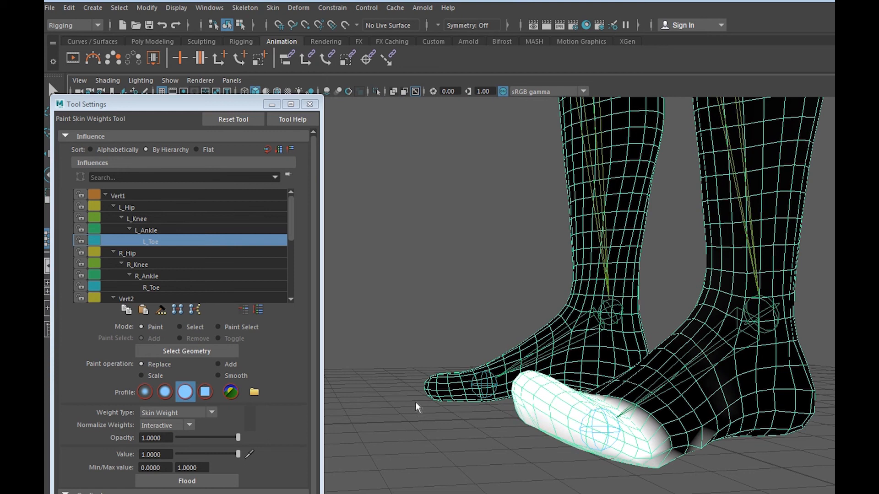
Step: Lower the Replace brush value to 0.6505 and finally to 0, examining the L_Toe weight boundary around the left foot
click(216, 454)
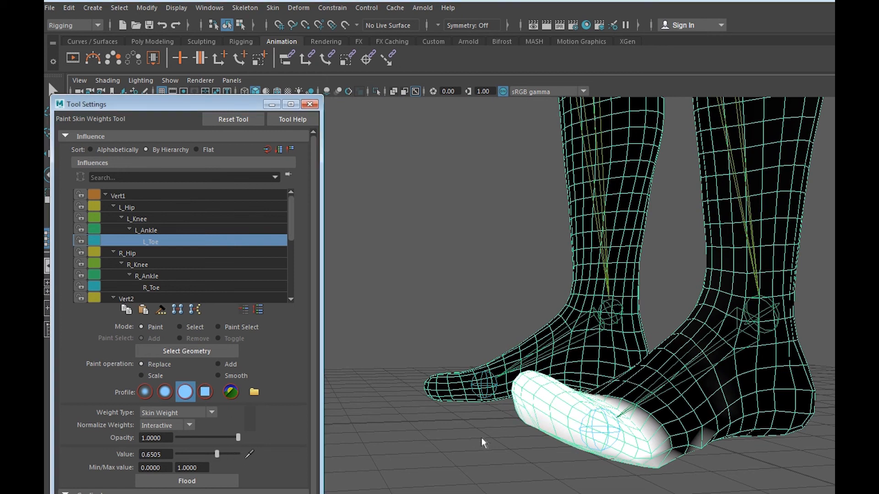
mouse_move(482, 437)
alt+mouse_down()
mouse_move(682, 461)
mouse_move(668, 420)
mouse_move(575, 409)
mouse_move(490, 449)
mouse_move(508, 455)
alt+mouse_up()
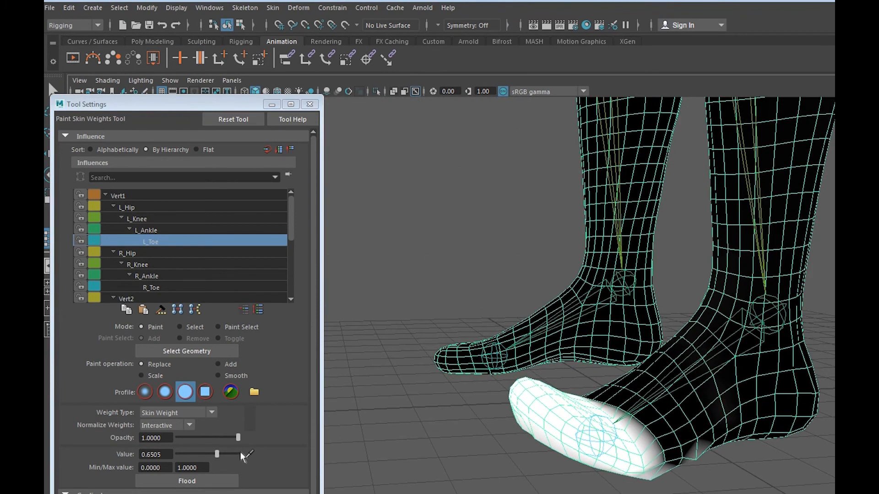
alt+drag(444, 420, 422, 423)
scroll(529, 473, down, 3)
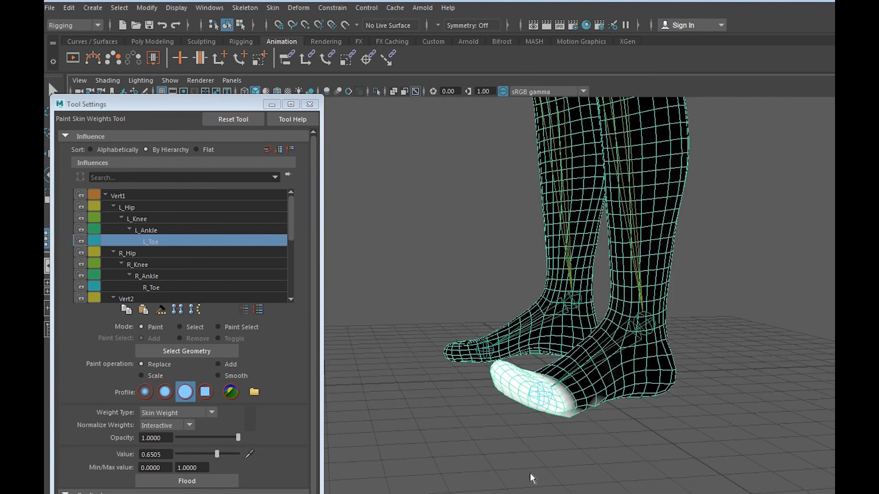
mouse_move(520, 468)
alt+mouse_down()
mouse_move(498, 451)
mouse_move(584, 417)
alt+mouse_up()
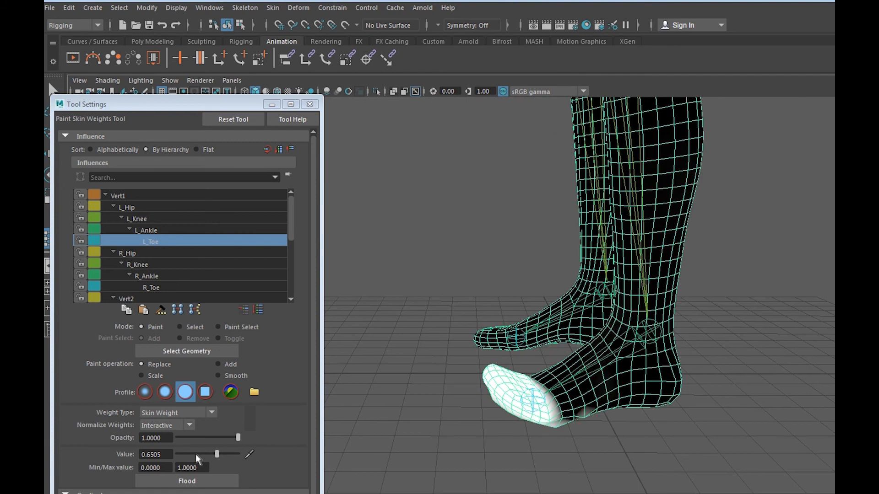
drag(218, 453, 168, 452)
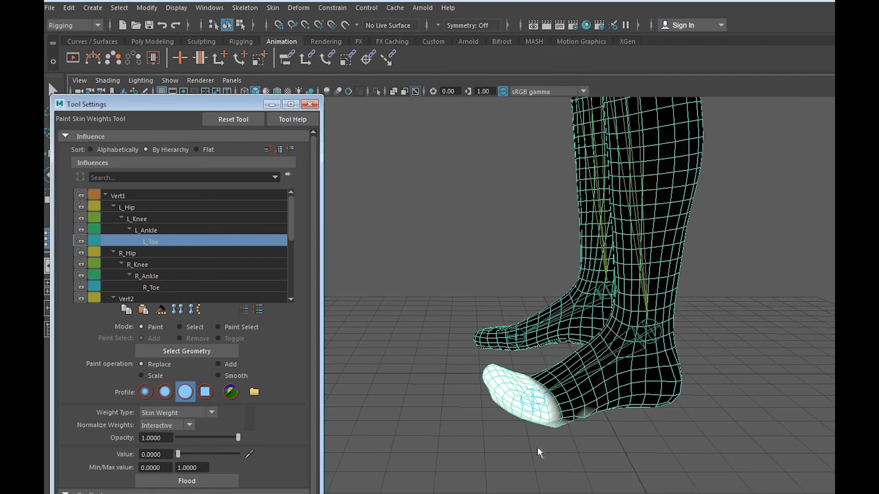
alt+drag(538, 448, 552, 438)
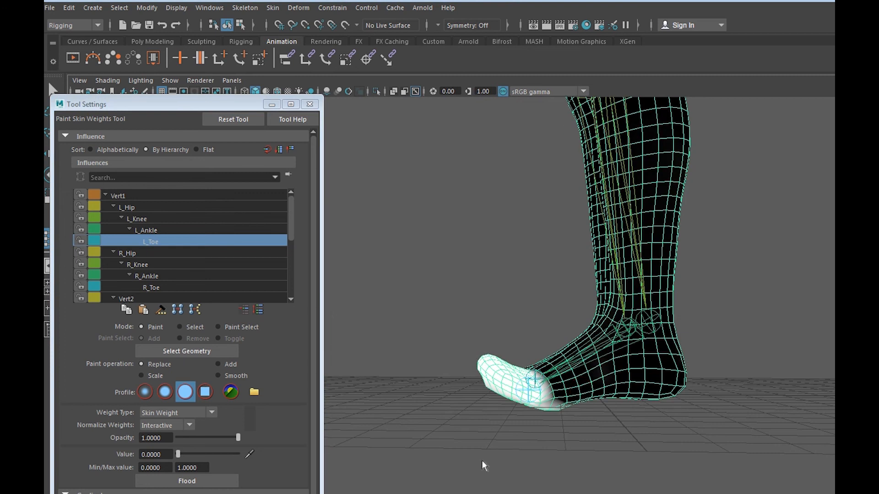
alt+drag(482, 460, 548, 417)
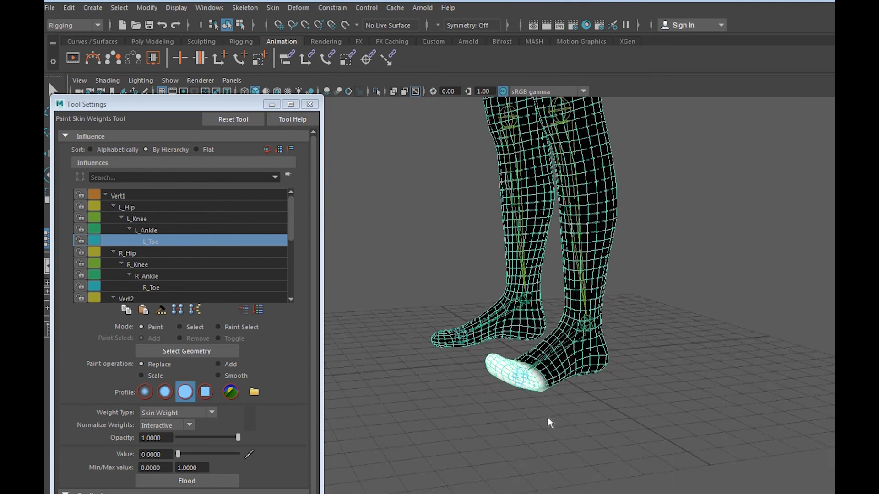
Step: Select the L_Toe joint with the Rotate Tool and bring the left toes back down flat
key(e)
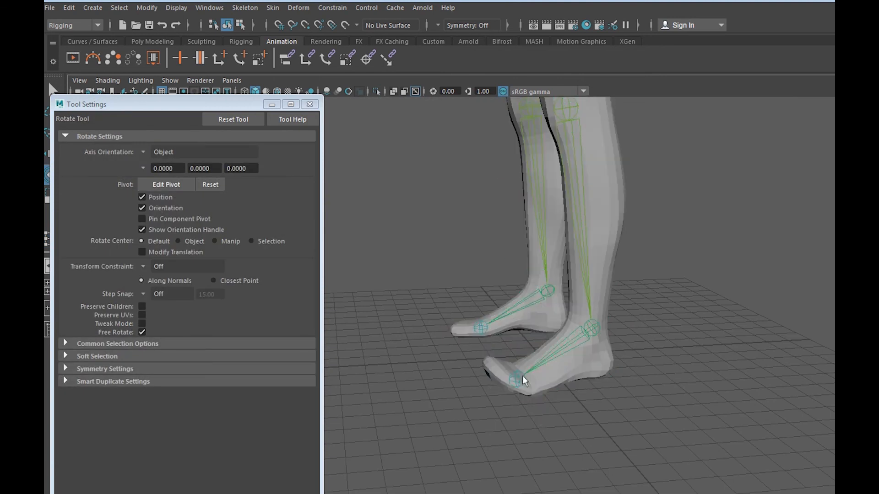
click(519, 376)
drag(520, 334, 483, 339)
alt+drag(483, 369, 539, 361)
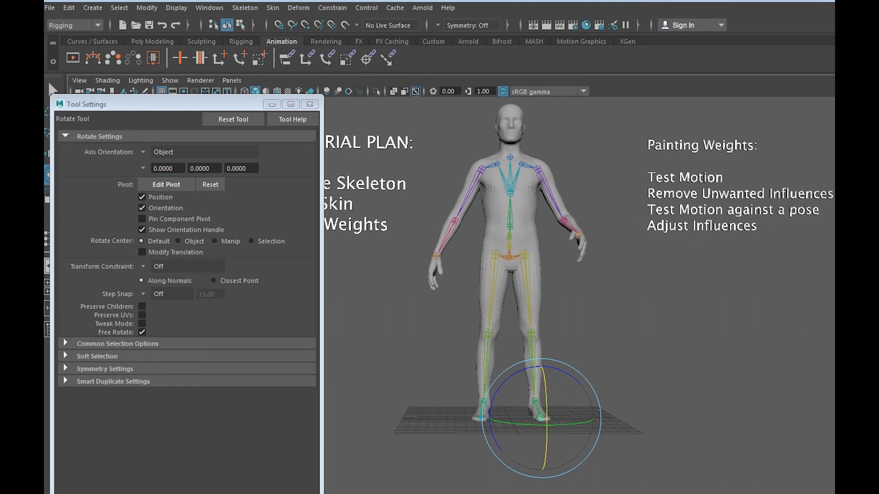
Step: Check the foot poses in walkacyle.jpg once more and review the whole rigged character beside the tutorial plan text
key(alt+Tab)
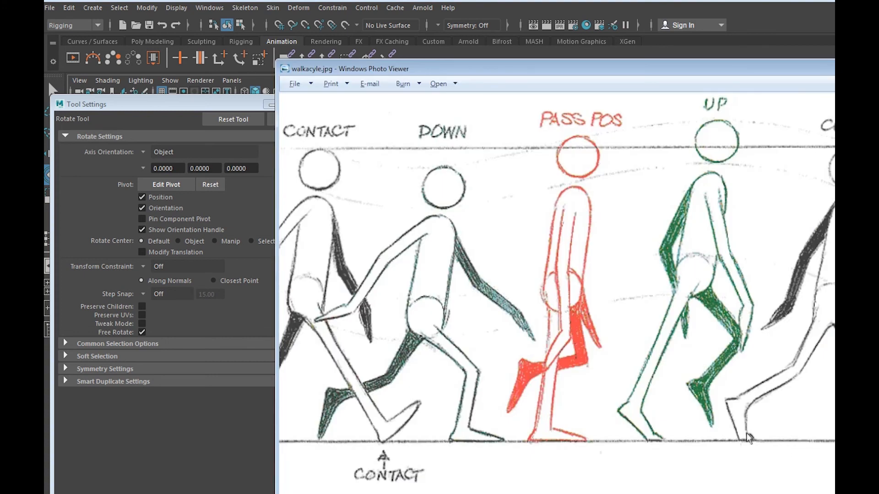
key(alt+Tab)
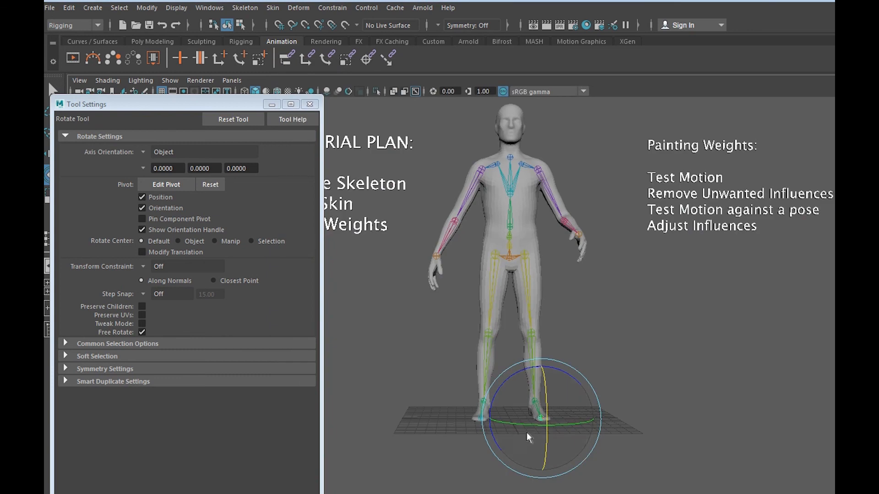
mouse_move(552, 415)
alt+mouse_down()
mouse_move(527, 423)
mouse_move(542, 421)
alt+mouse_up()
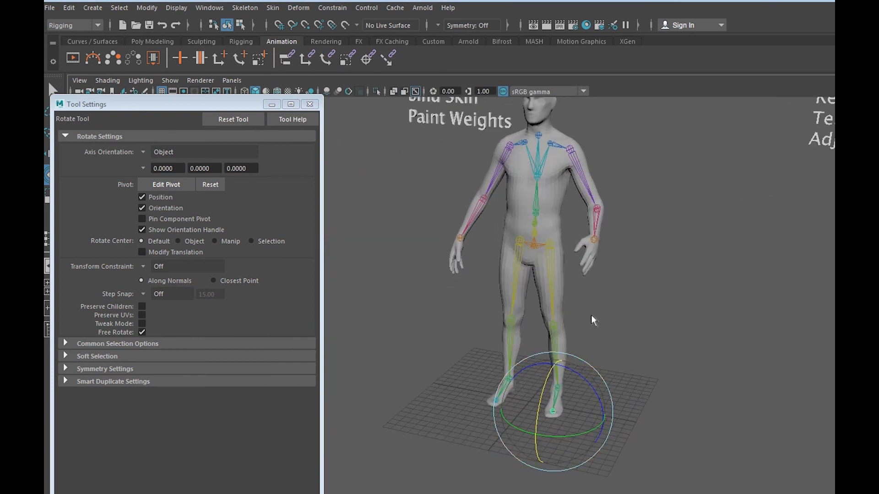
scroll(593, 309, down, 4)
alt+drag(595, 306, 577, 310)
alt+middle_drag(577, 309, 650, 302)
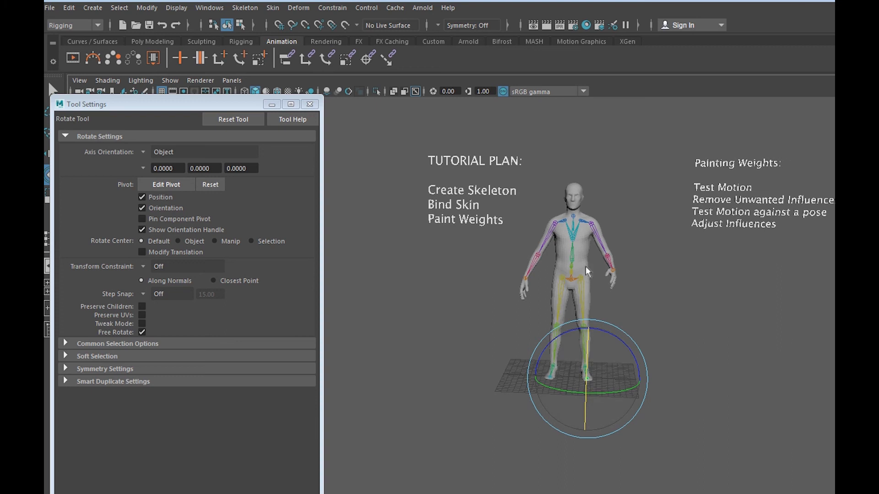
alt+drag(655, 245, 641, 288)
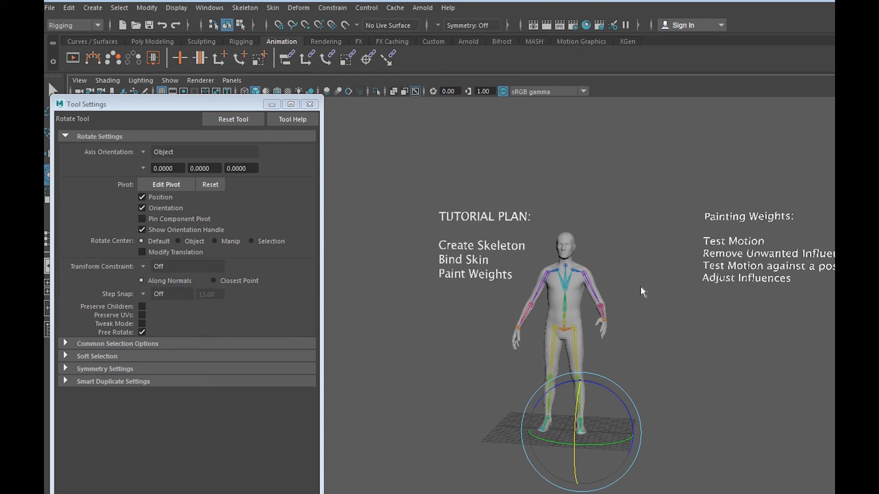